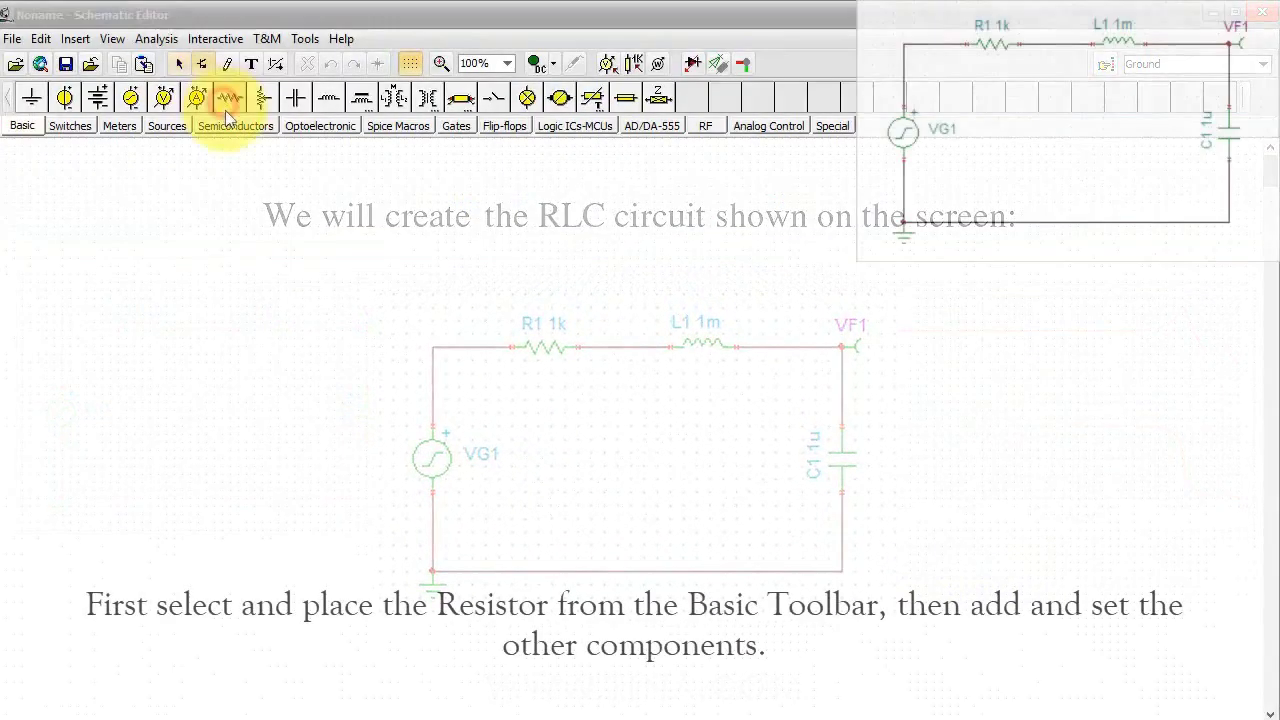
Step: Build the VG1, R1 1k, L1 1m, C1 1u loop with ground and VF1, then open VG1's properties
click(226, 107)
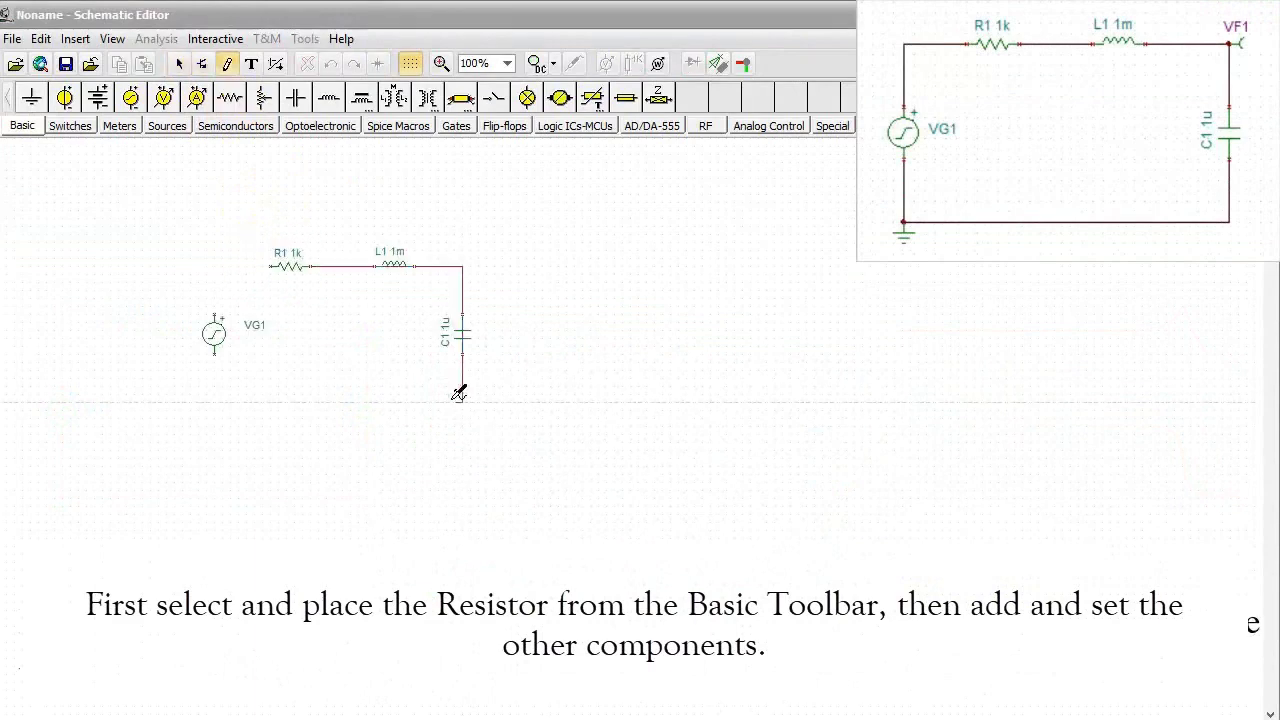
mouse_move(457, 386)
mouse_down()
mouse_move(327, 387)
mouse_move(217, 399)
mouse_move(226, 258)
mouse_up()
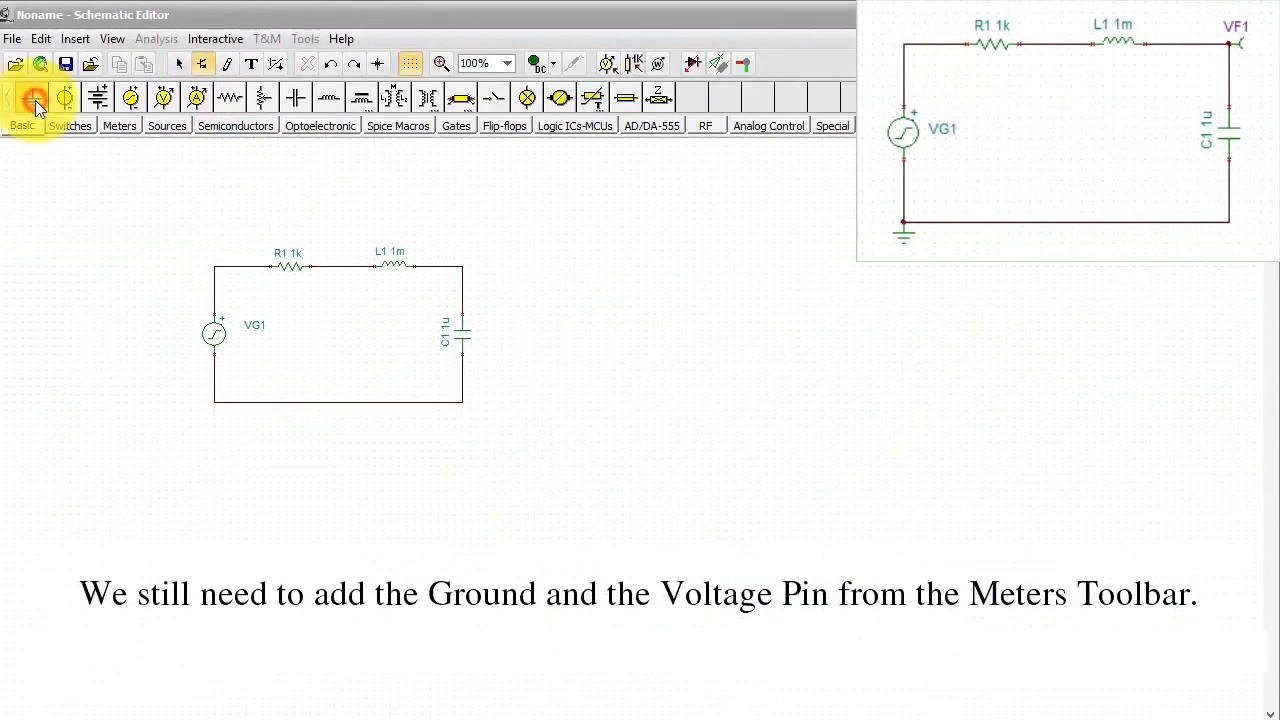
click(214, 408)
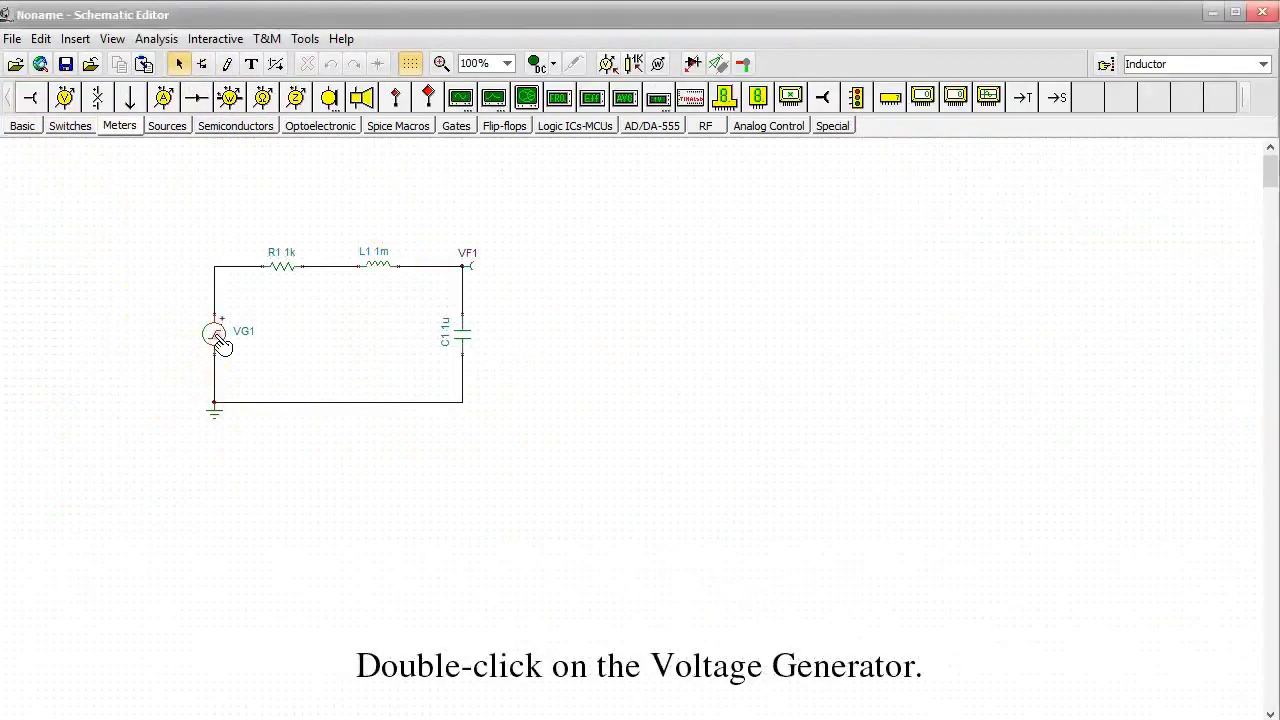
double_click(216, 338)
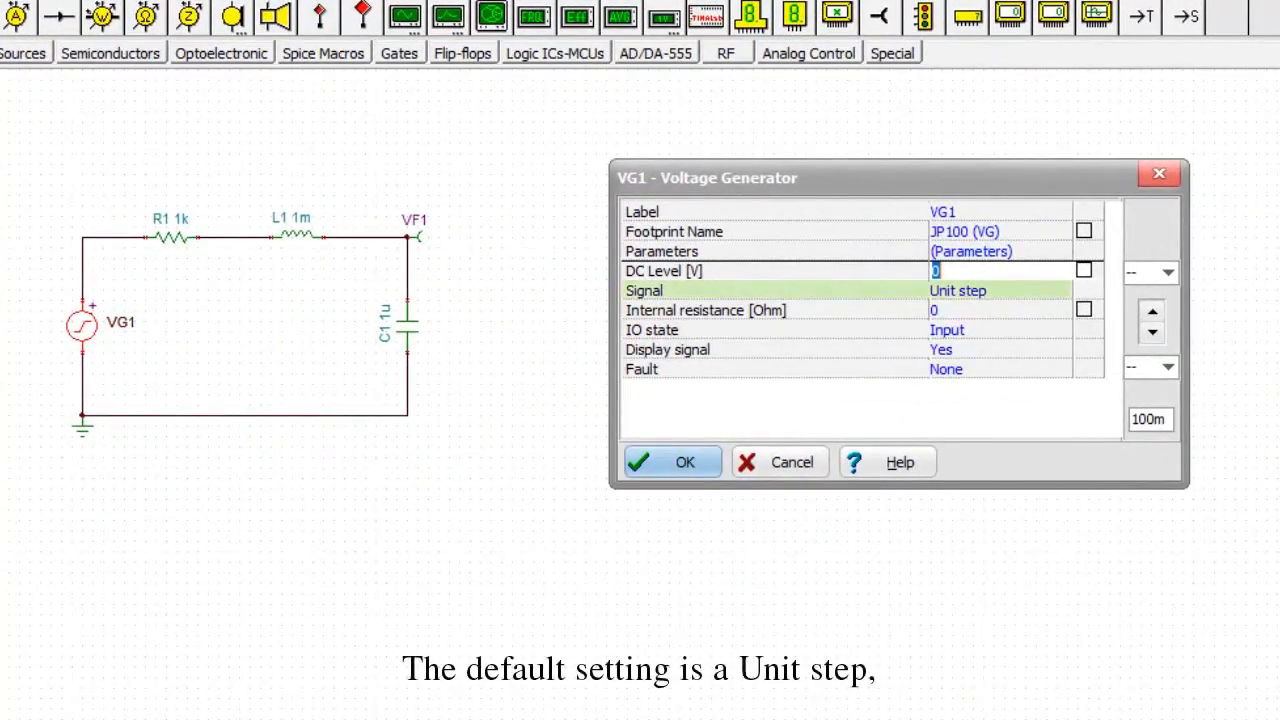
Step: Check VG1's Unit step excitation, then set R1 to 200 Ω and C1 to 1n
click(1000, 290)
click(1063, 290)
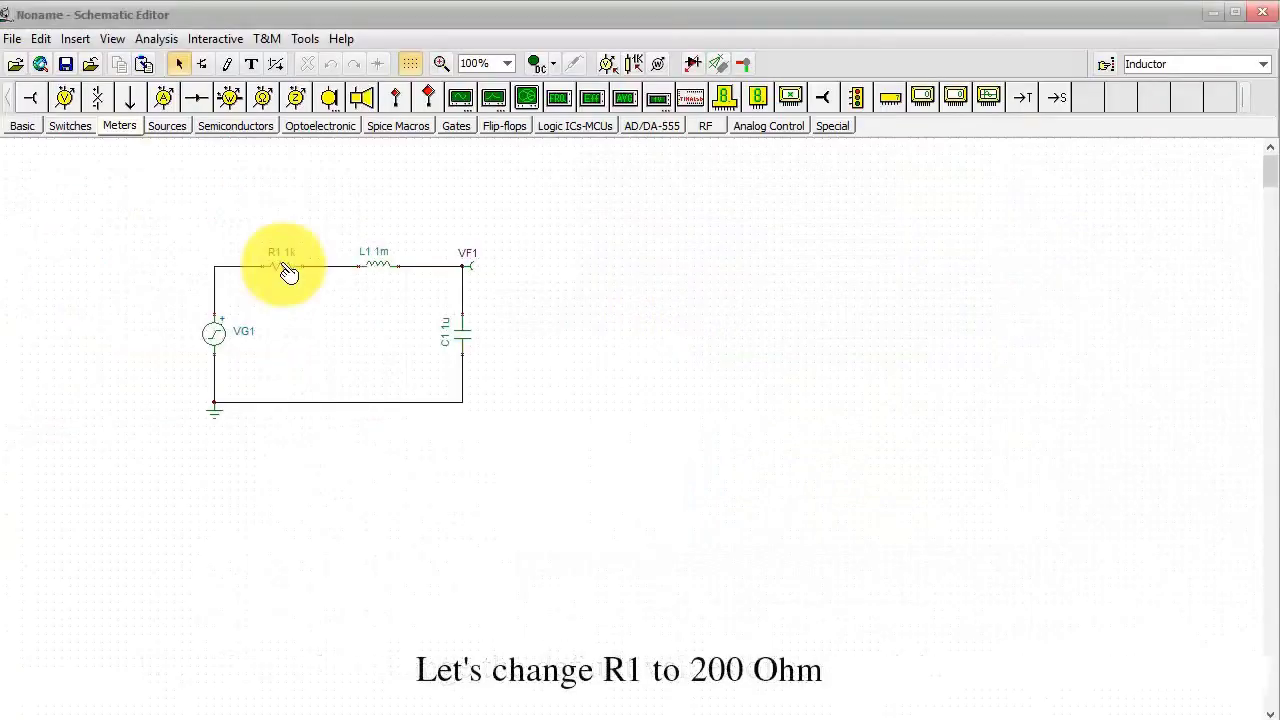
double_click(283, 262)
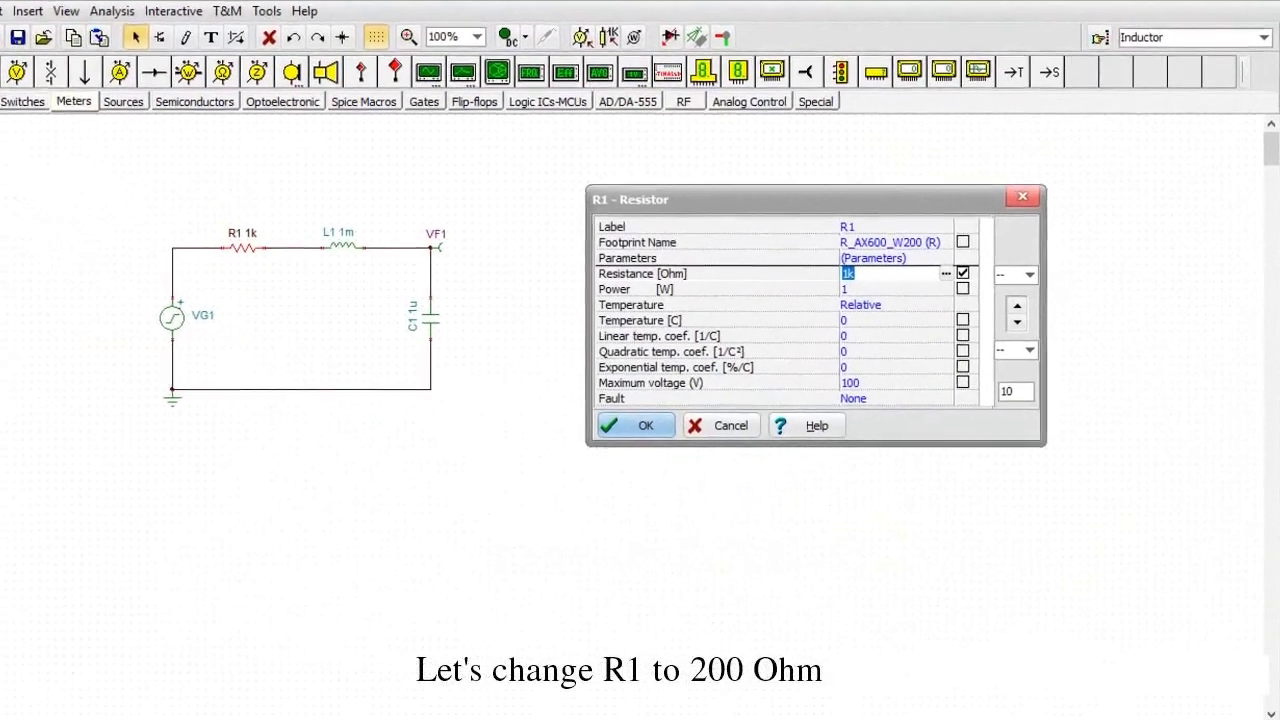
text(200)
click(645, 435)
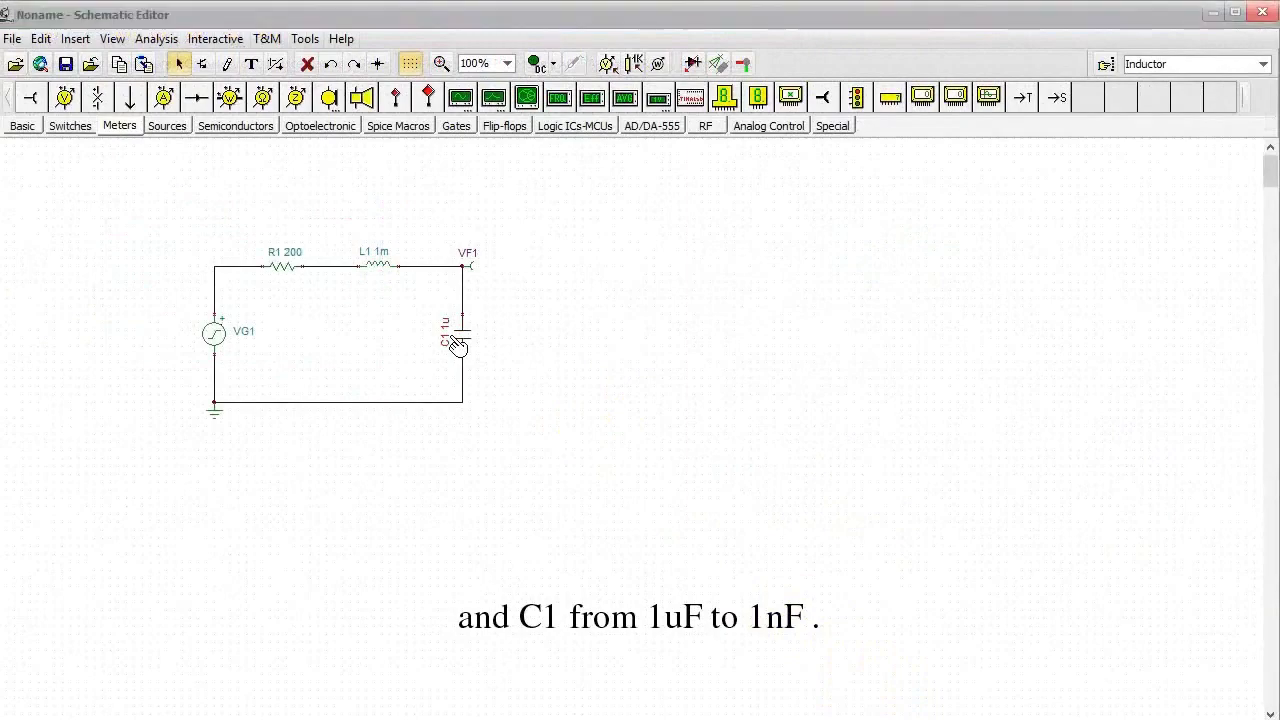
double_click(456, 345)
click(901, 293)
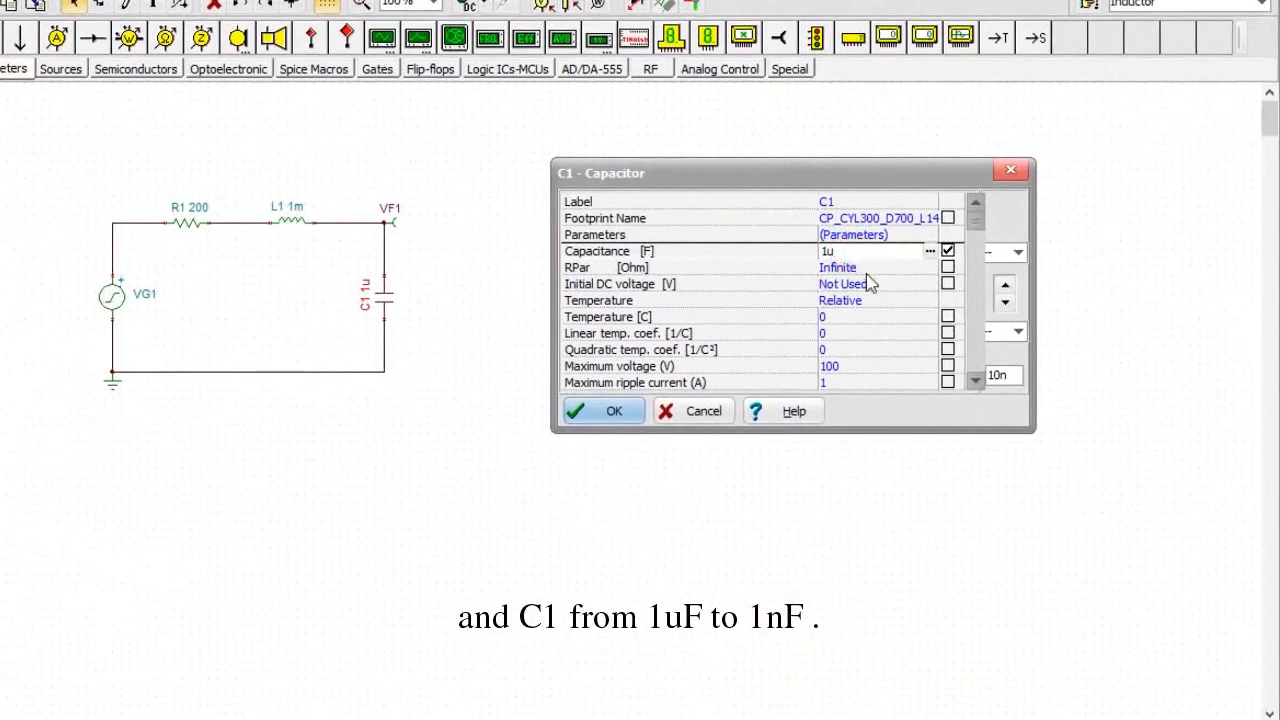
text(n)
key(Return)
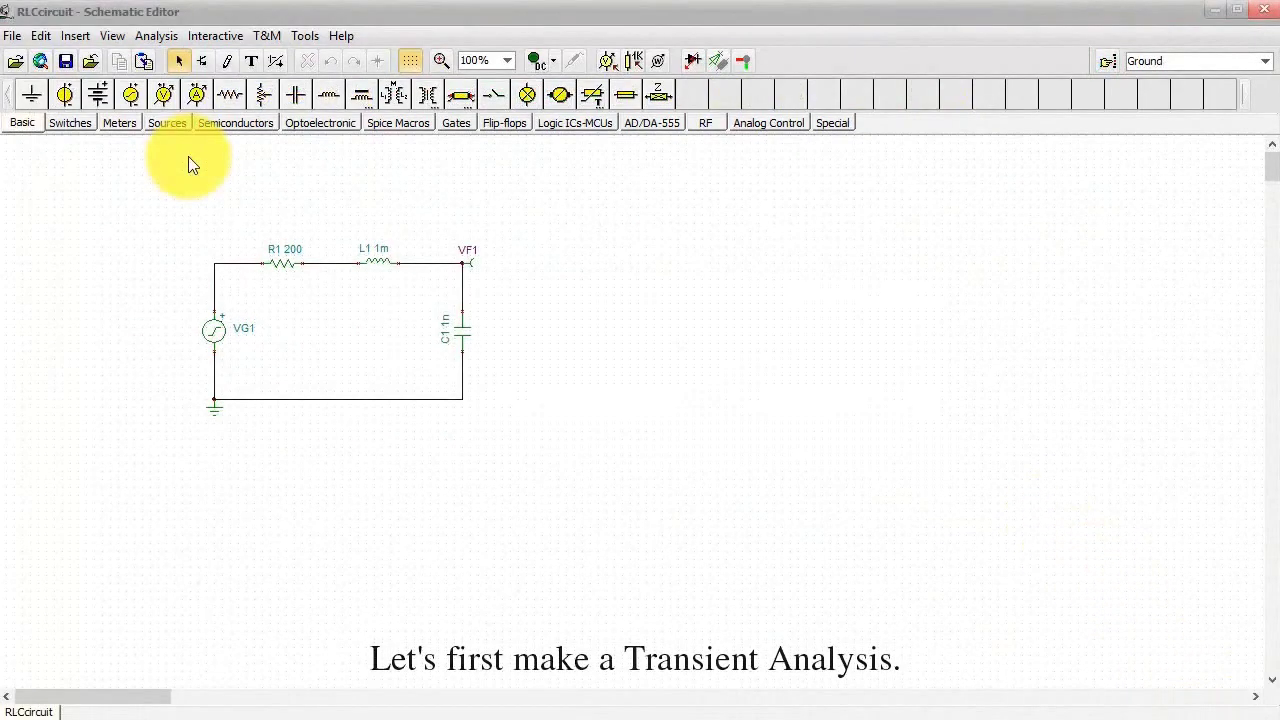
Step: Run a transient analysis with End display 50u and zero initial values
click(156, 35)
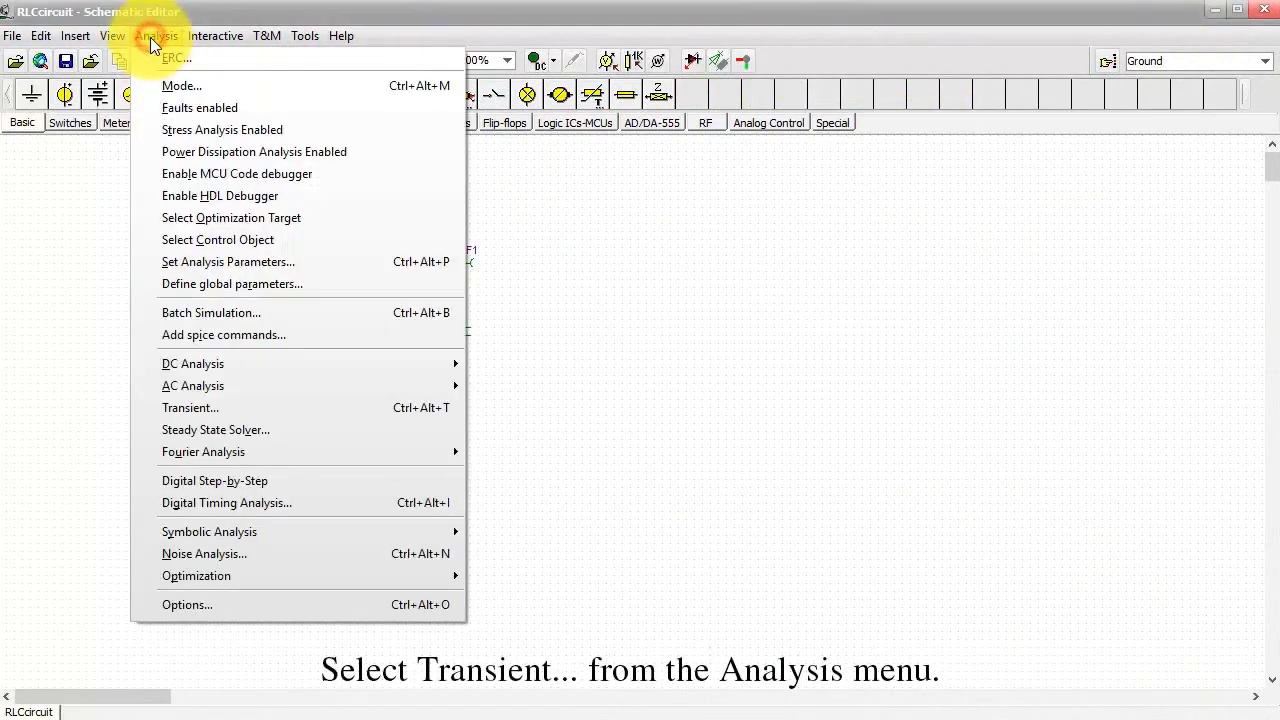
click(225, 407)
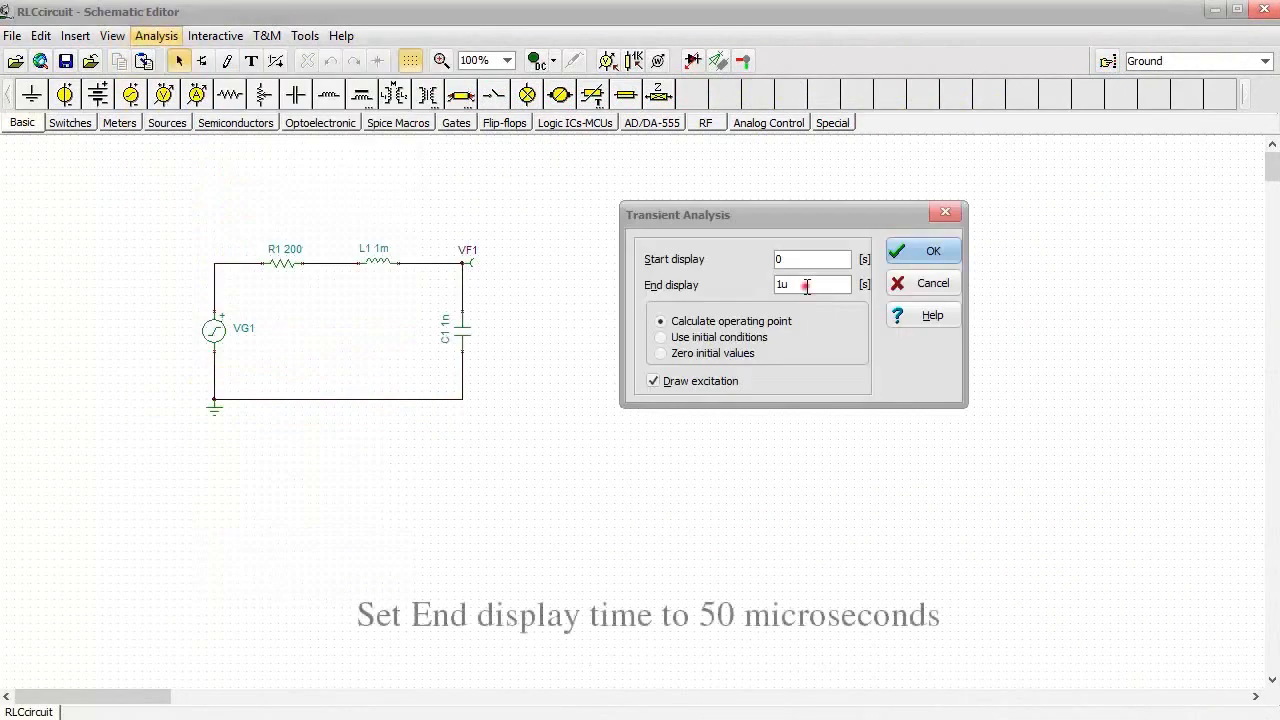
drag(806, 284, 761, 284)
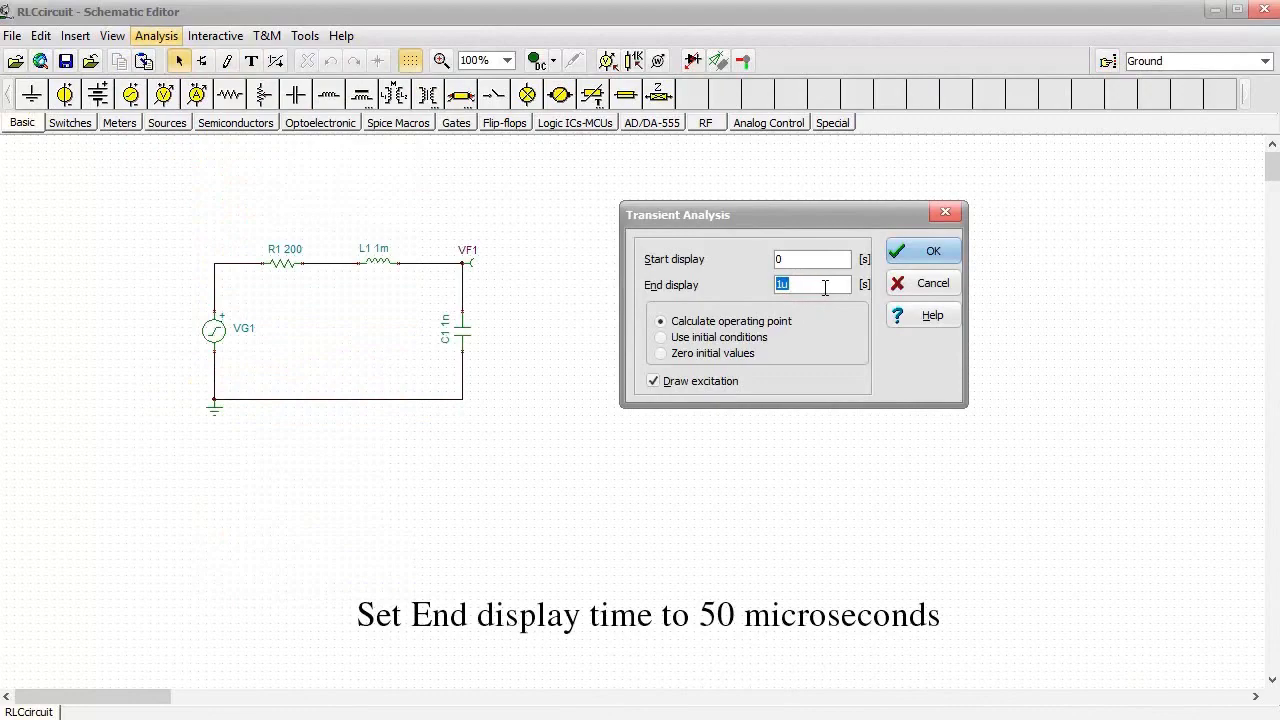
text(50u)
click(660, 353)
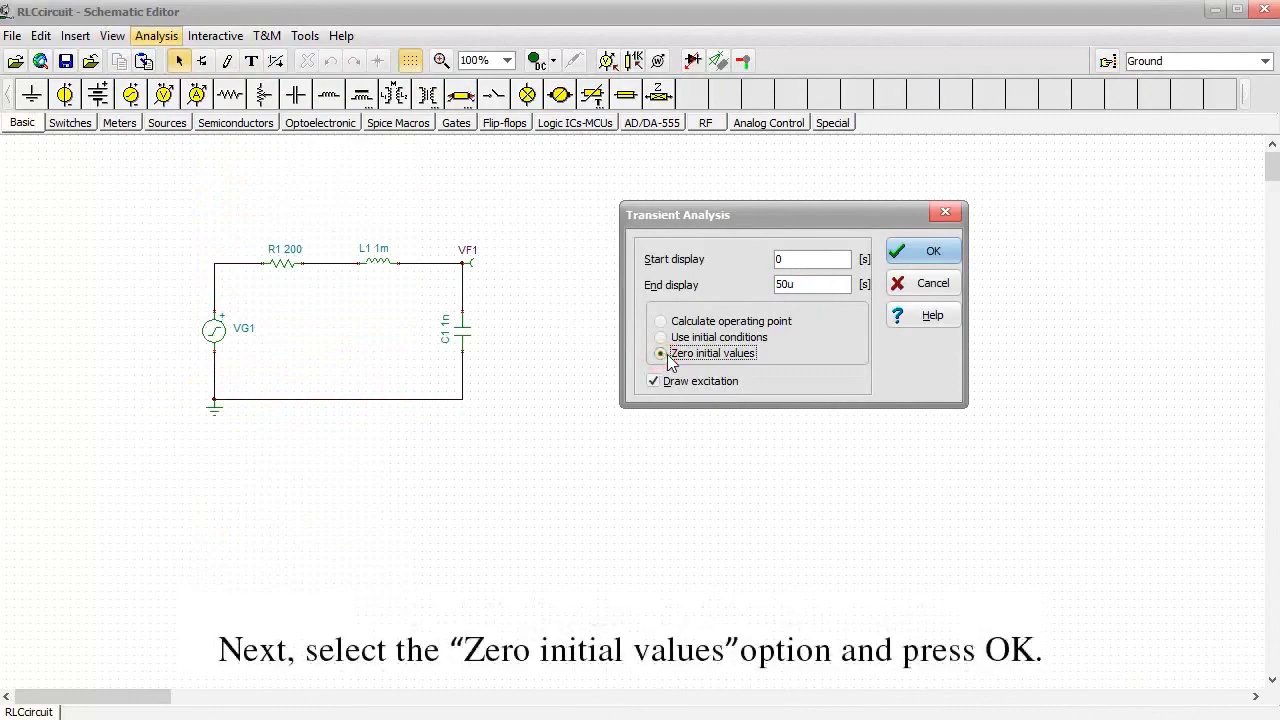
click(912, 259)
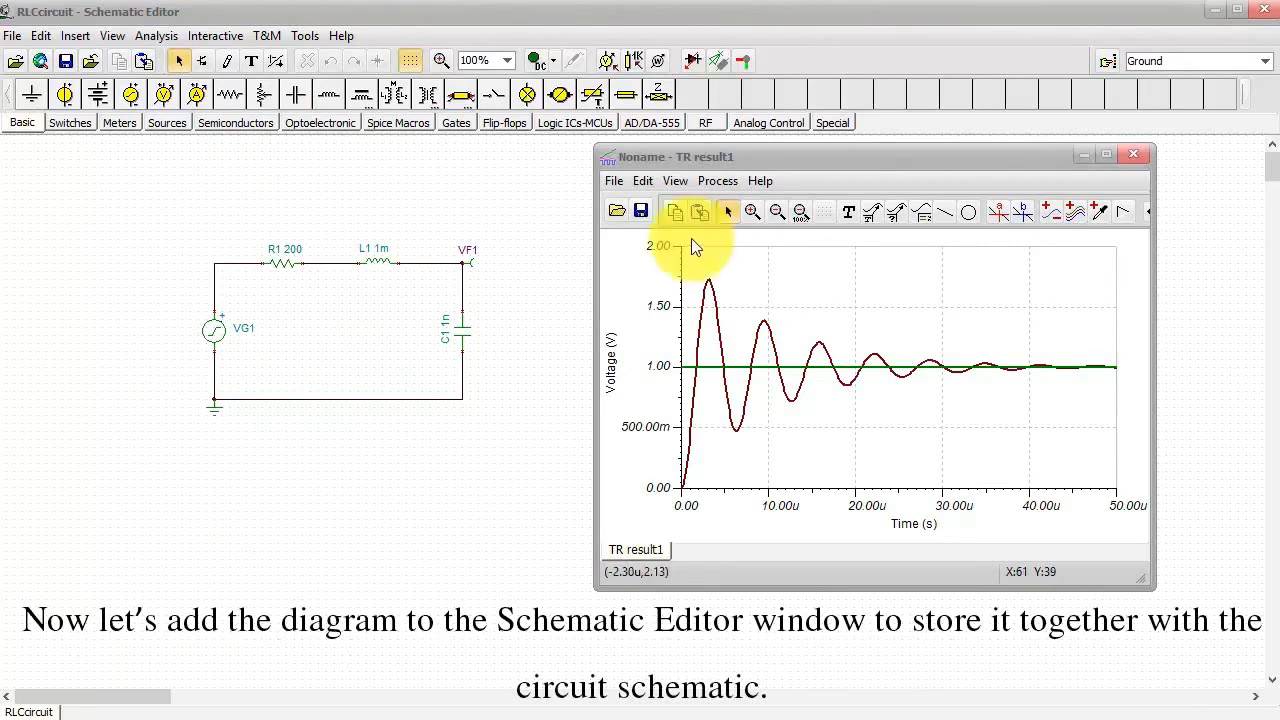
Step: Copy the transient diagram, close its window and paste it onto the schematic
click(645, 183)
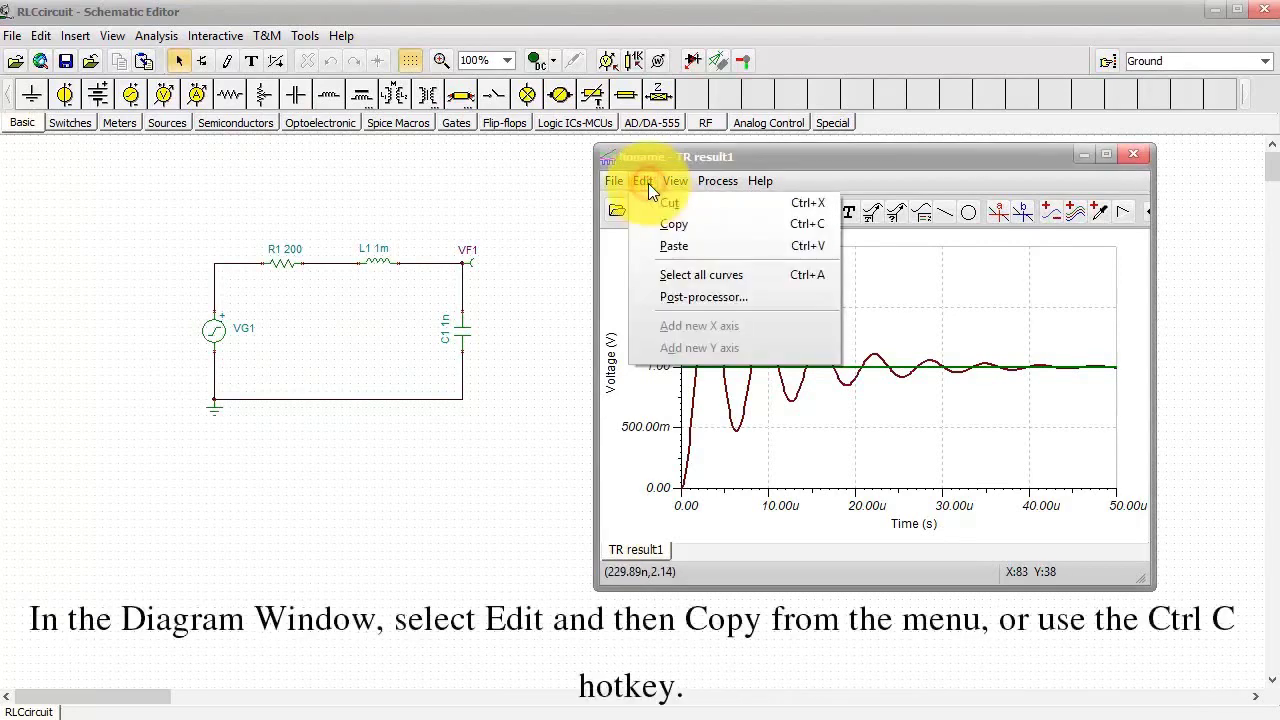
click(677, 234)
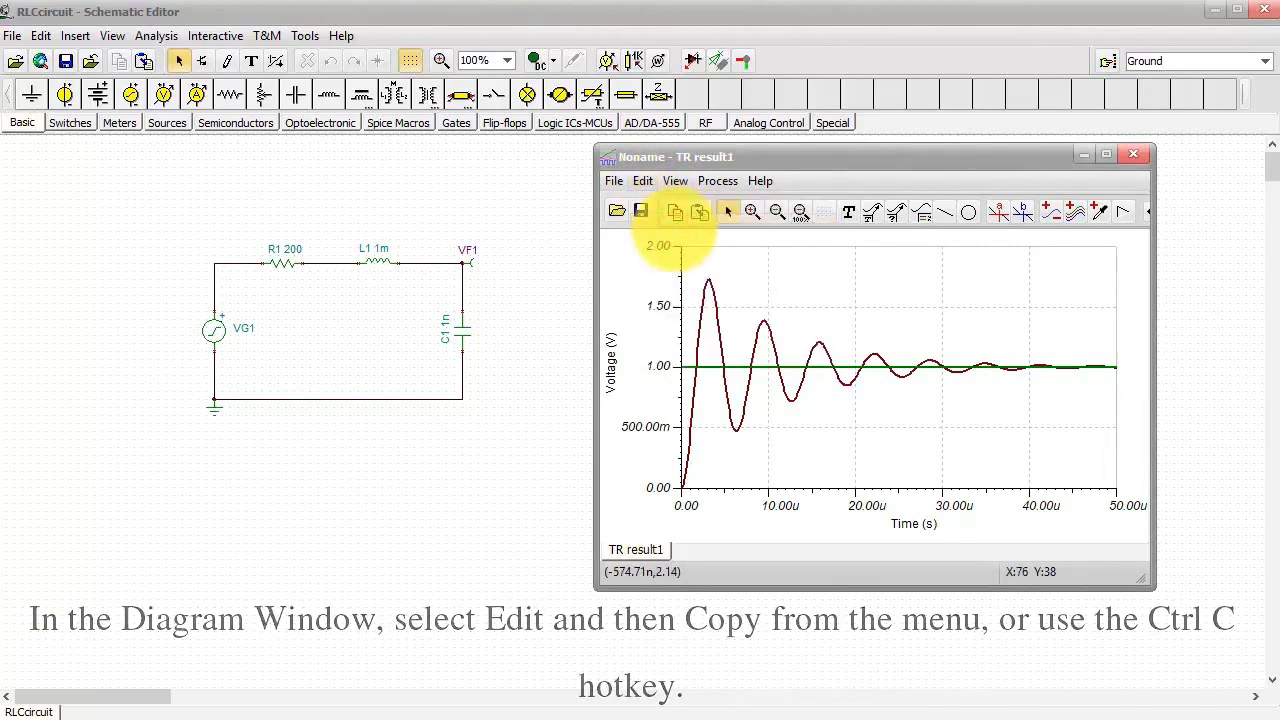
click(1131, 154)
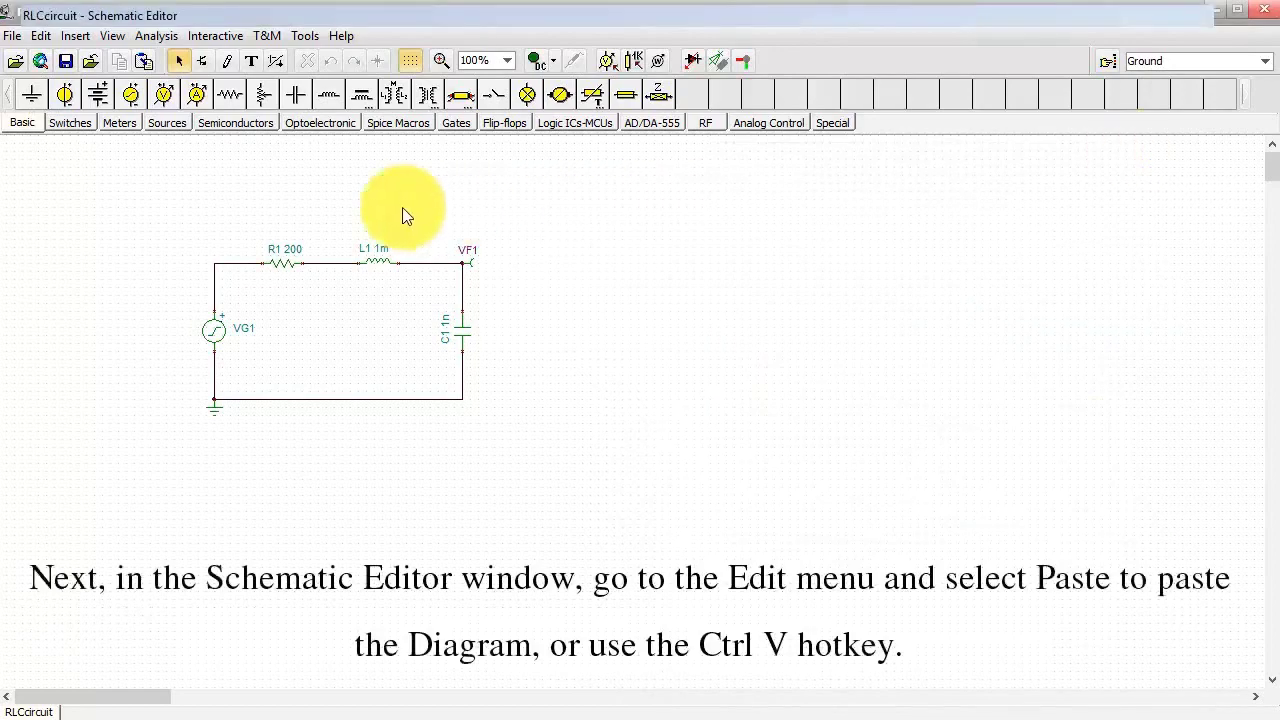
click(45, 38)
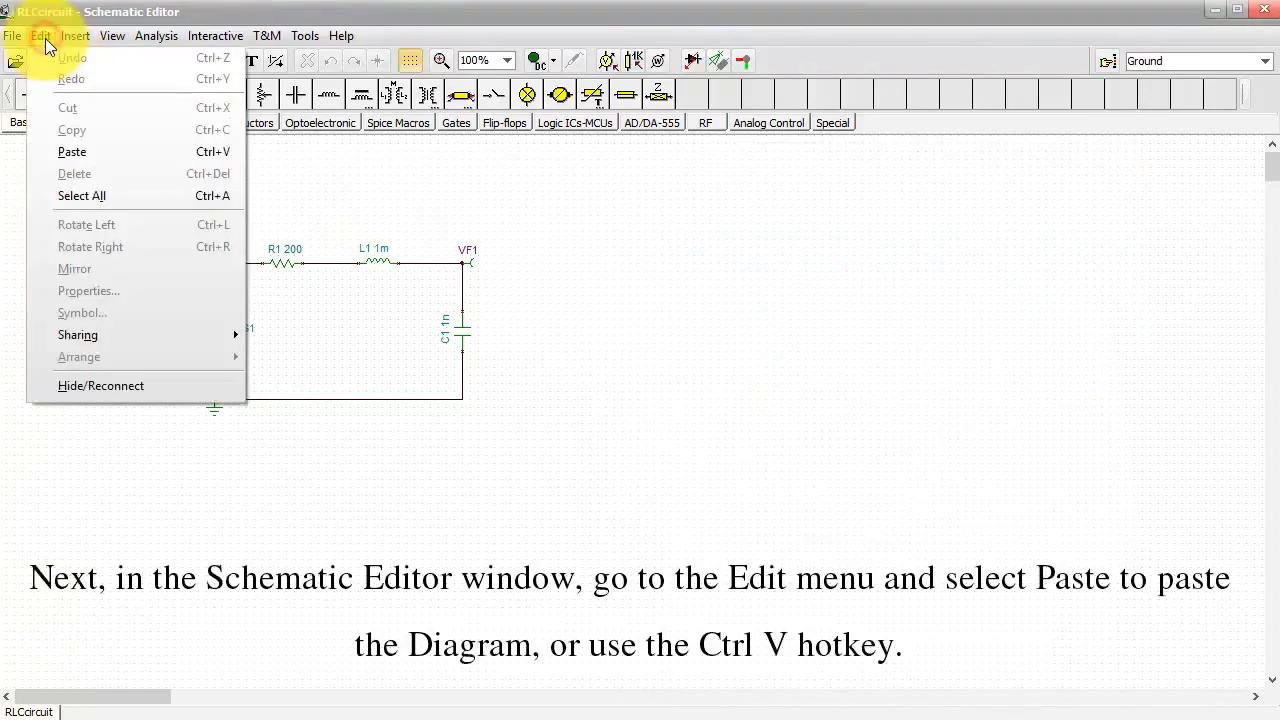
click(84, 155)
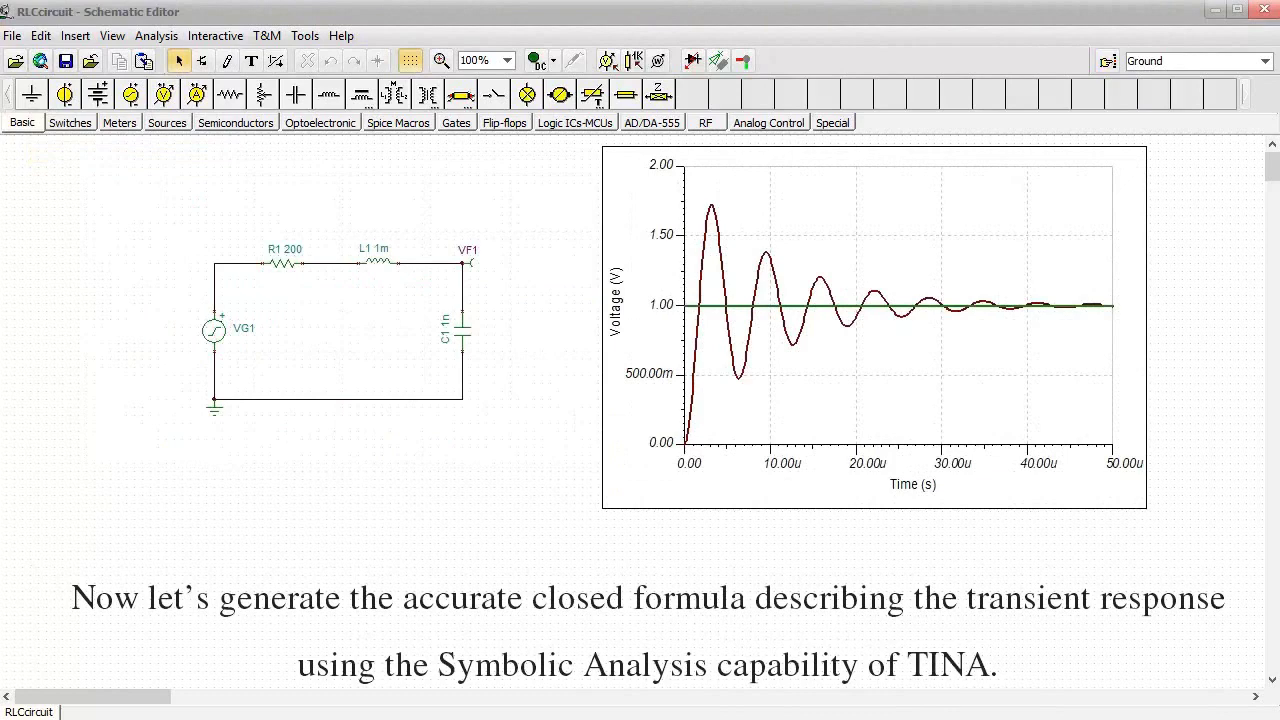
Step: Run a semi-symbolic transient analysis, compare it with the numerical TR result1 curve, then close the graph
click(150, 38)
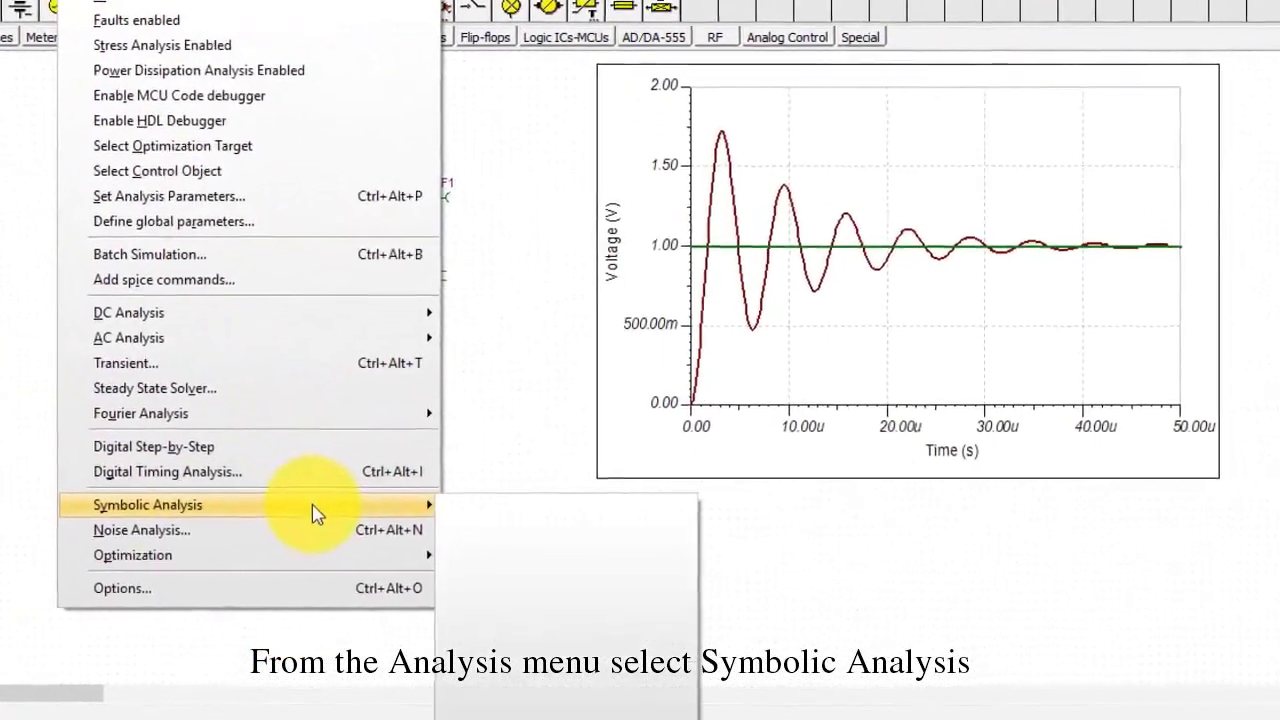
mouse_move(320, 513)
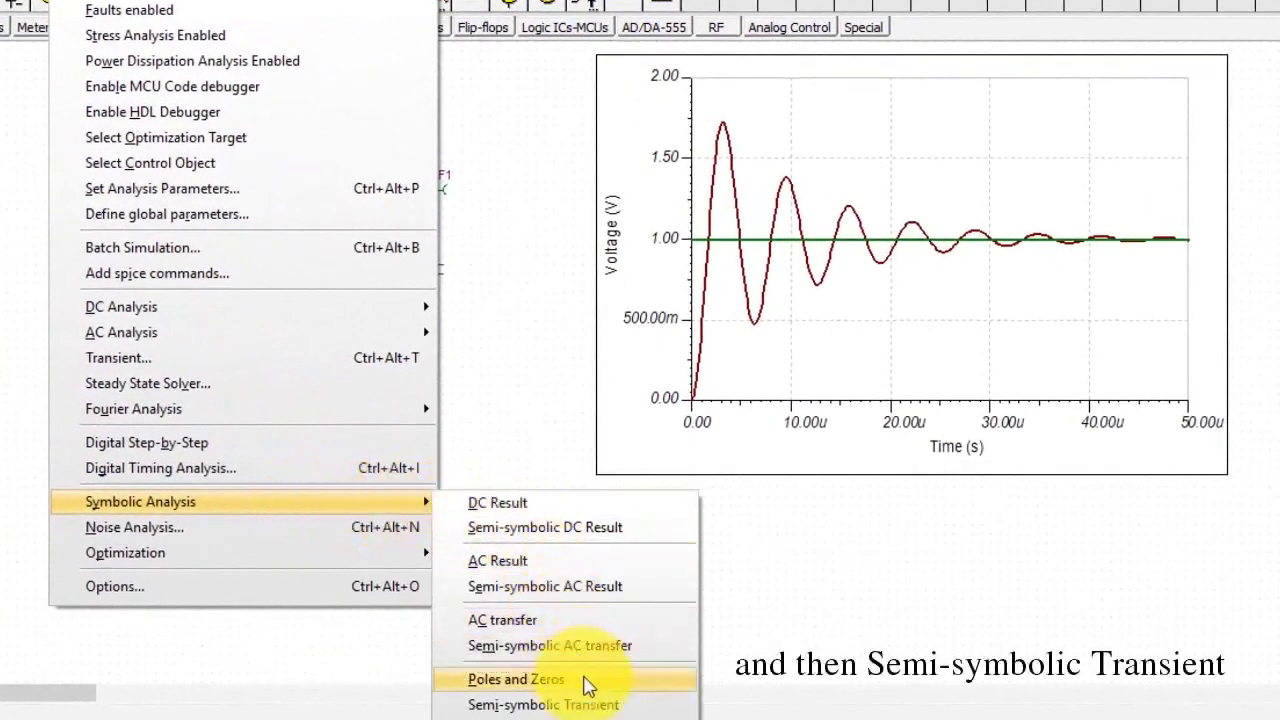
click(560, 705)
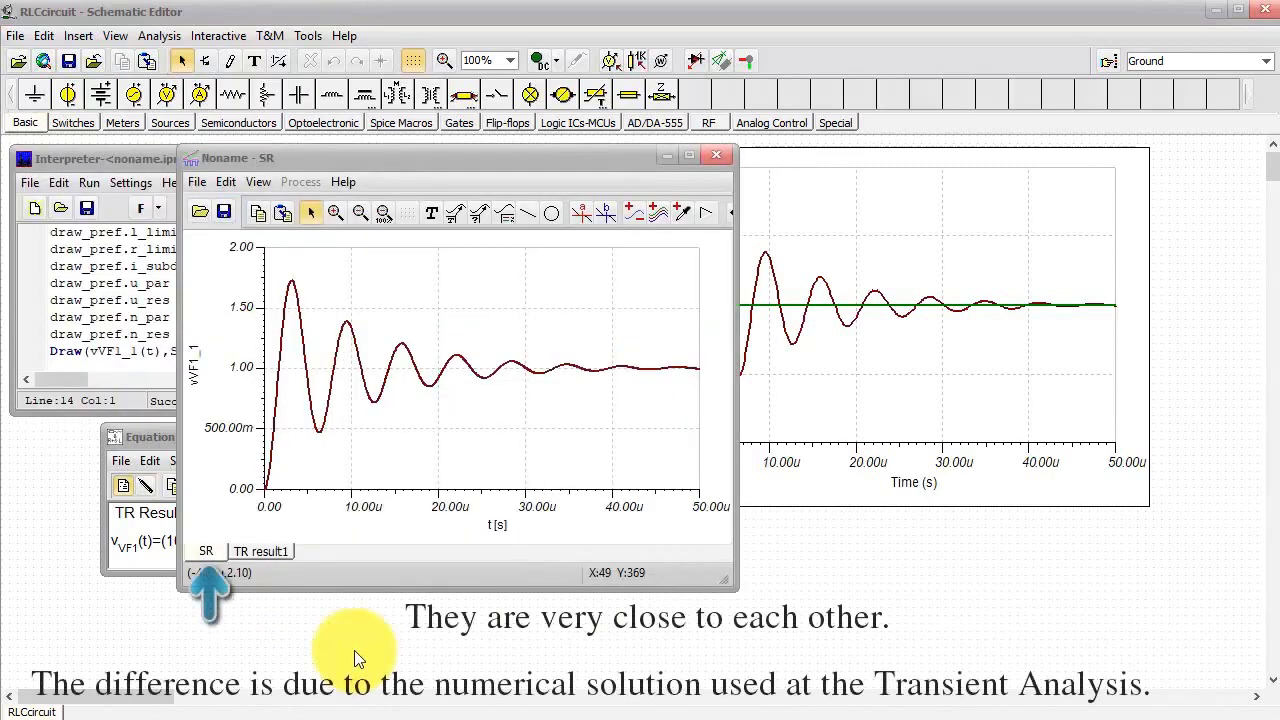
click(255, 553)
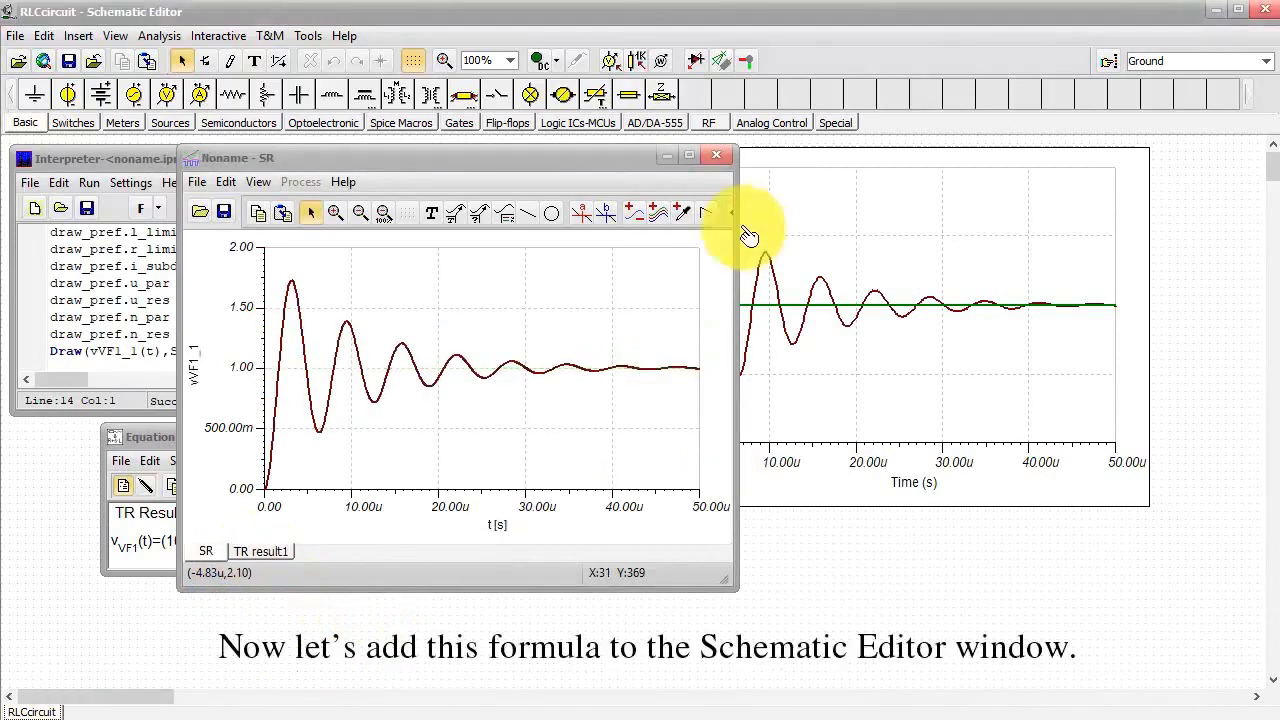
click(713, 156)
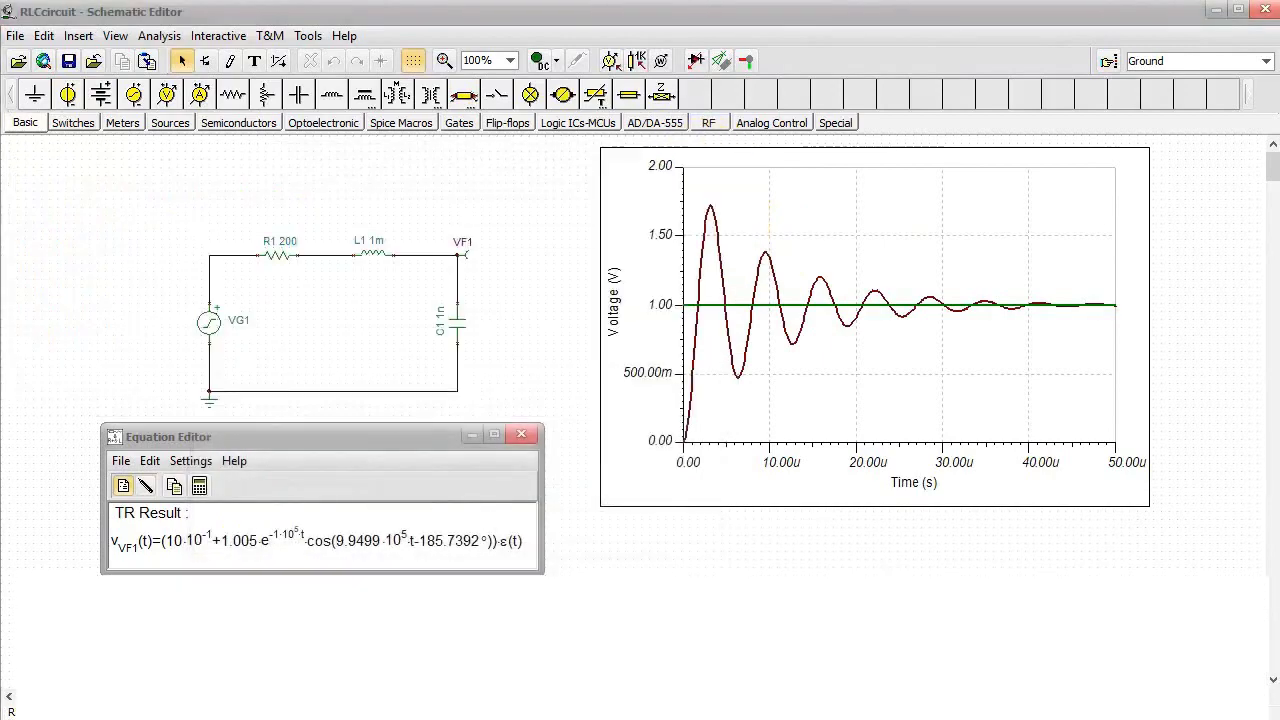
Step: Copy the TR Result formula and paste it onto the schematic below the graph
click(149, 460)
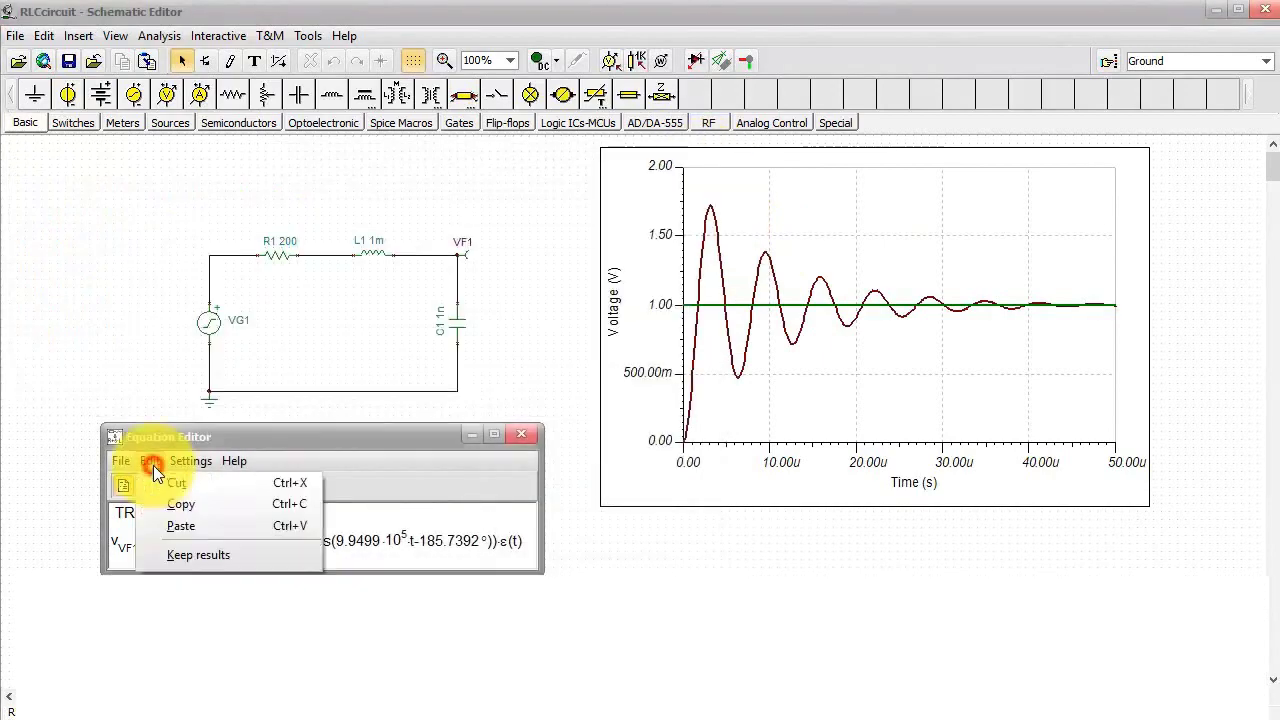
click(191, 503)
click(44, 38)
click(87, 153)
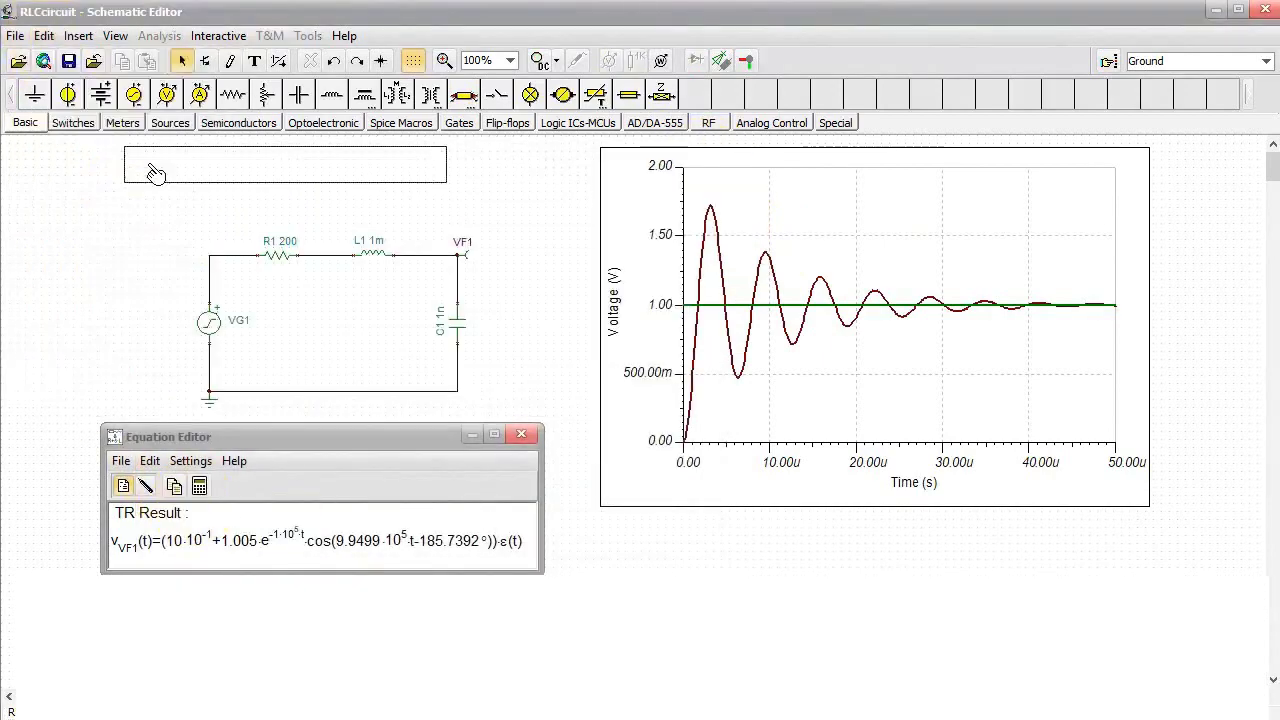
click(571, 523)
click(521, 436)
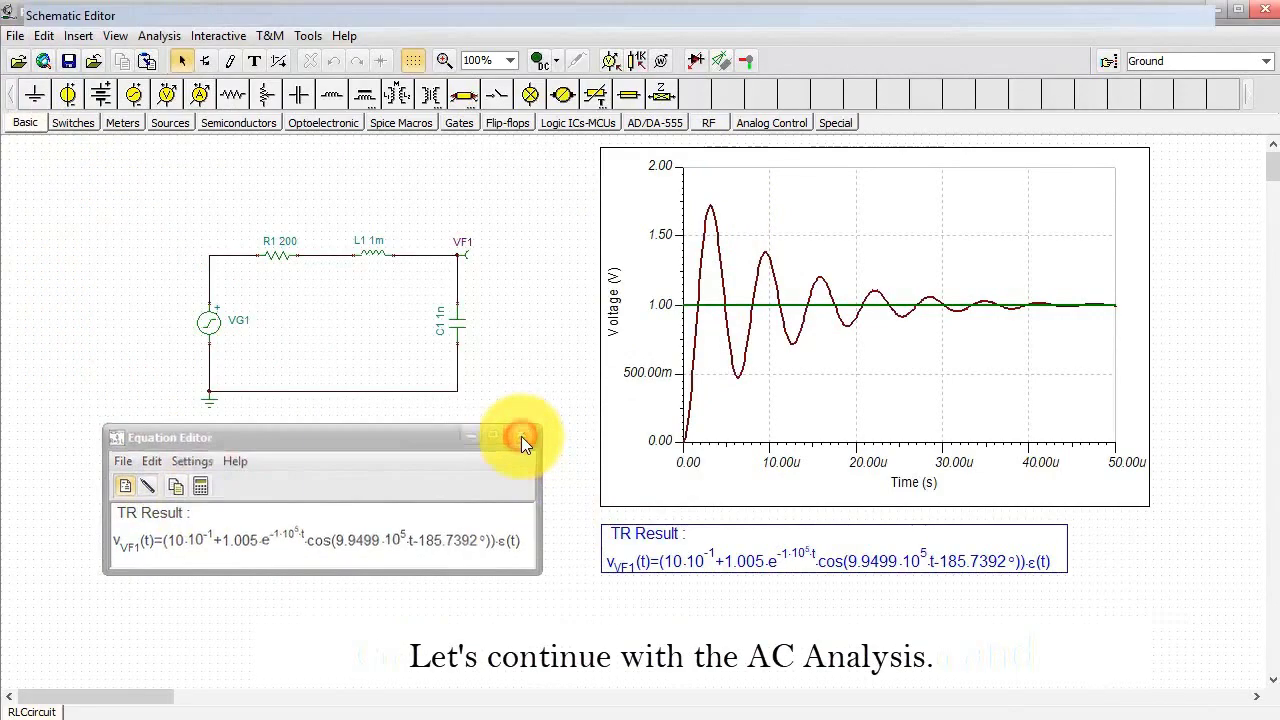
Step: Run the AC transfer characteristic analysis and view the phase, Nyquist, group delay and Bode plots
click(158, 38)
mouse_move(233, 387)
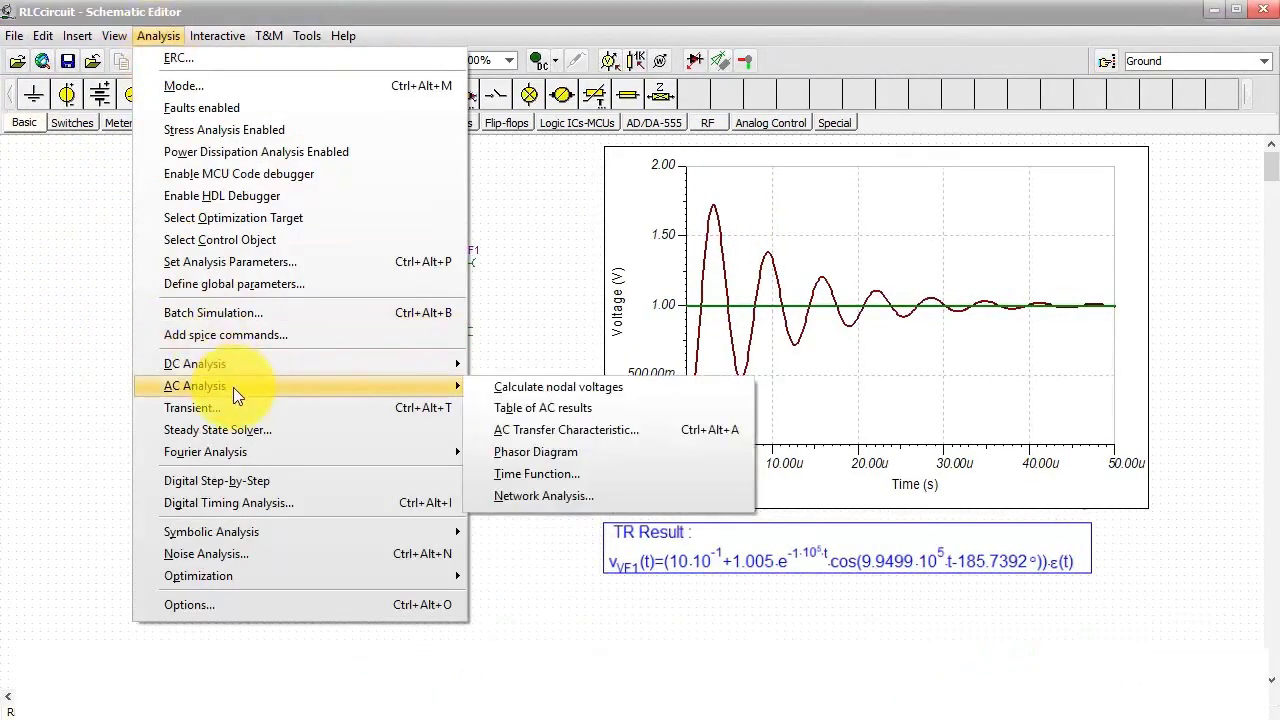
click(601, 427)
click(646, 271)
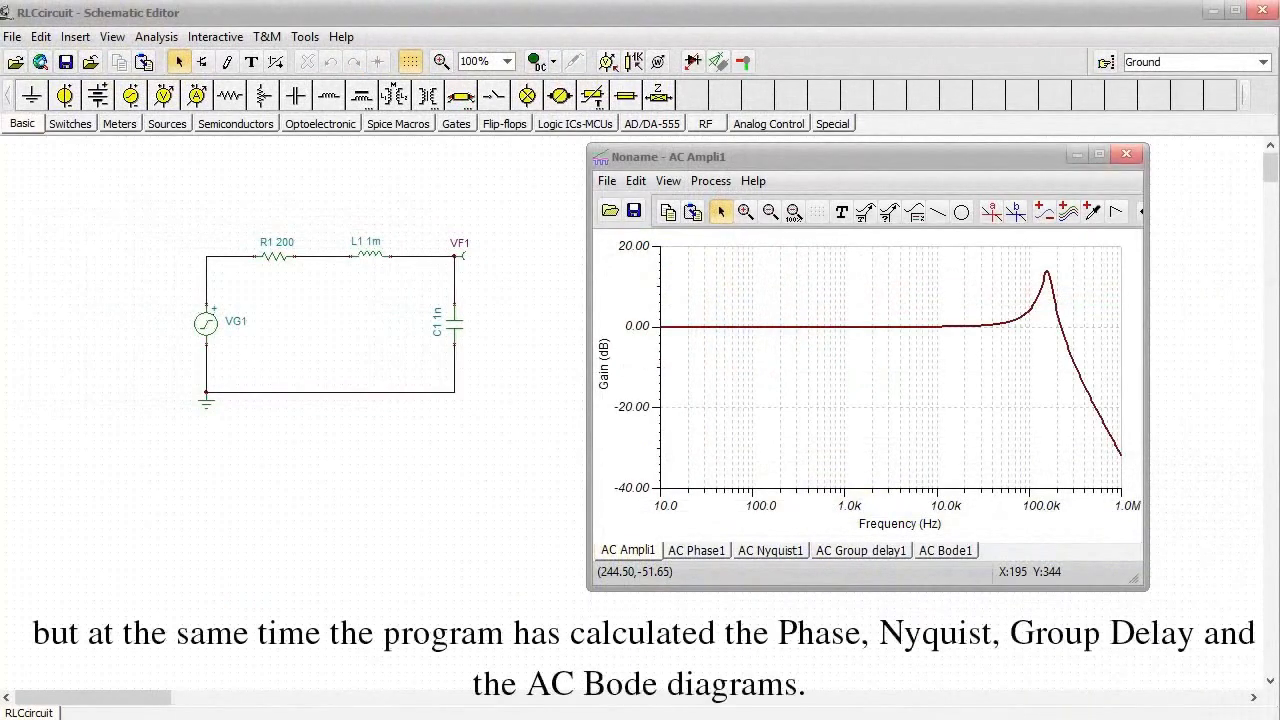
click(696, 551)
click(771, 553)
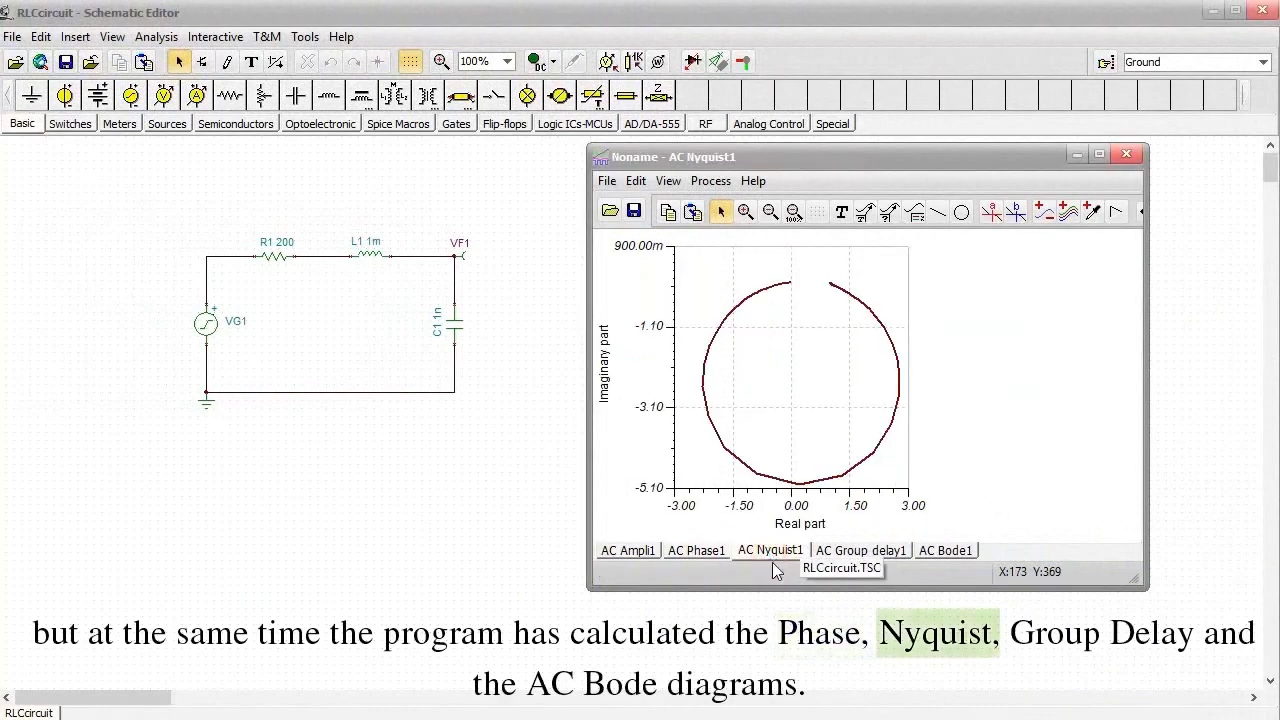
click(861, 553)
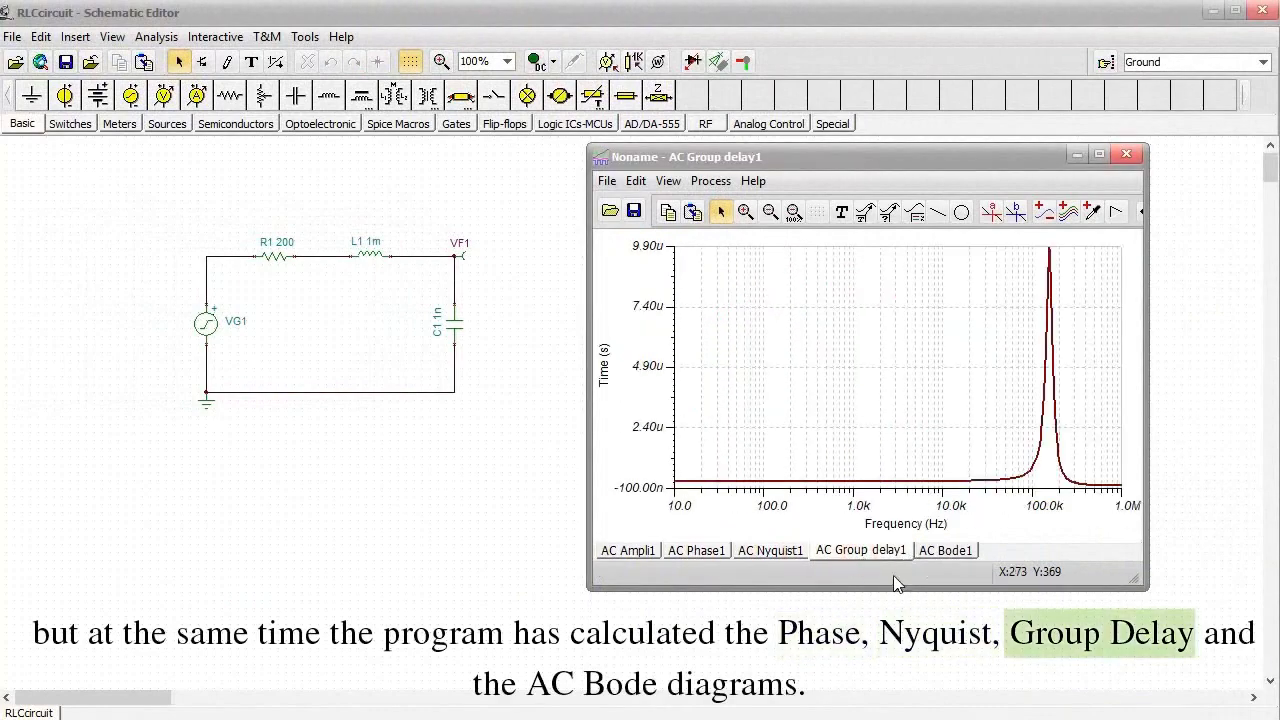
click(944, 552)
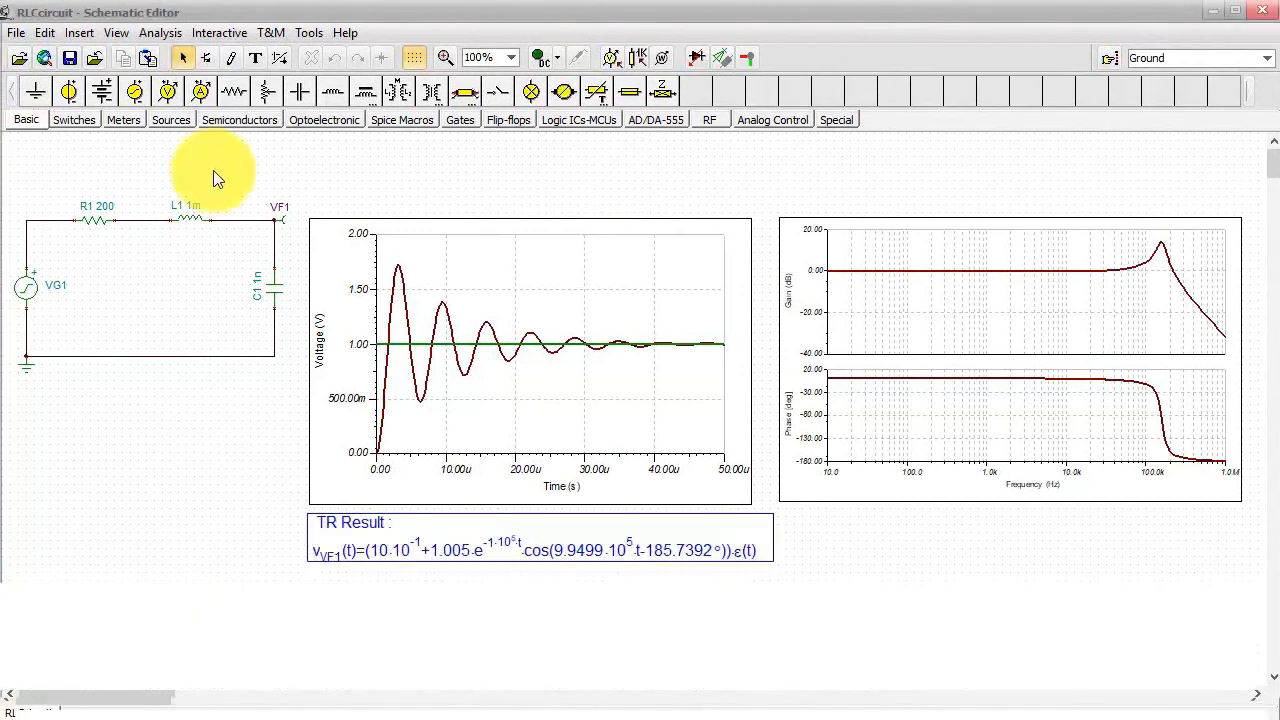
Step: Generate the symbolic transfer function W_VF1(s)=1/(1+C1·R1·s+L1·C1·s²) and copy it to the schematic
click(156, 36)
mouse_move(312, 531)
click(566, 630)
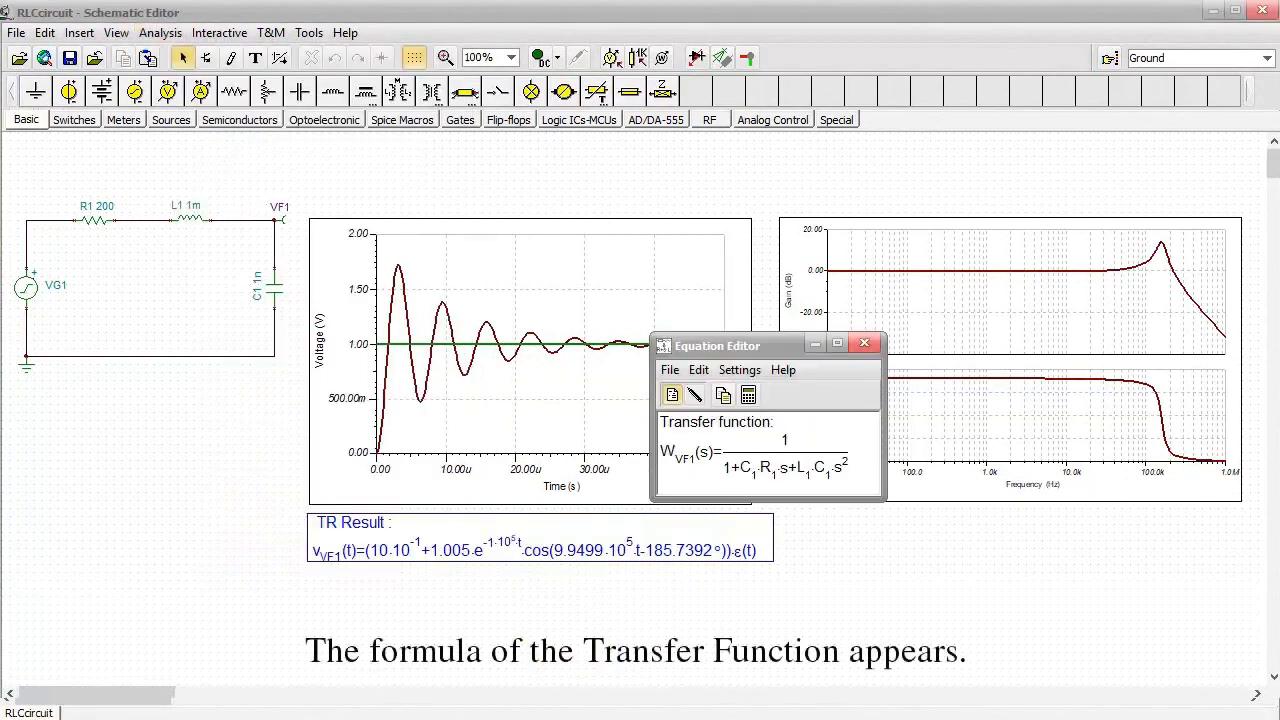
click(698, 370)
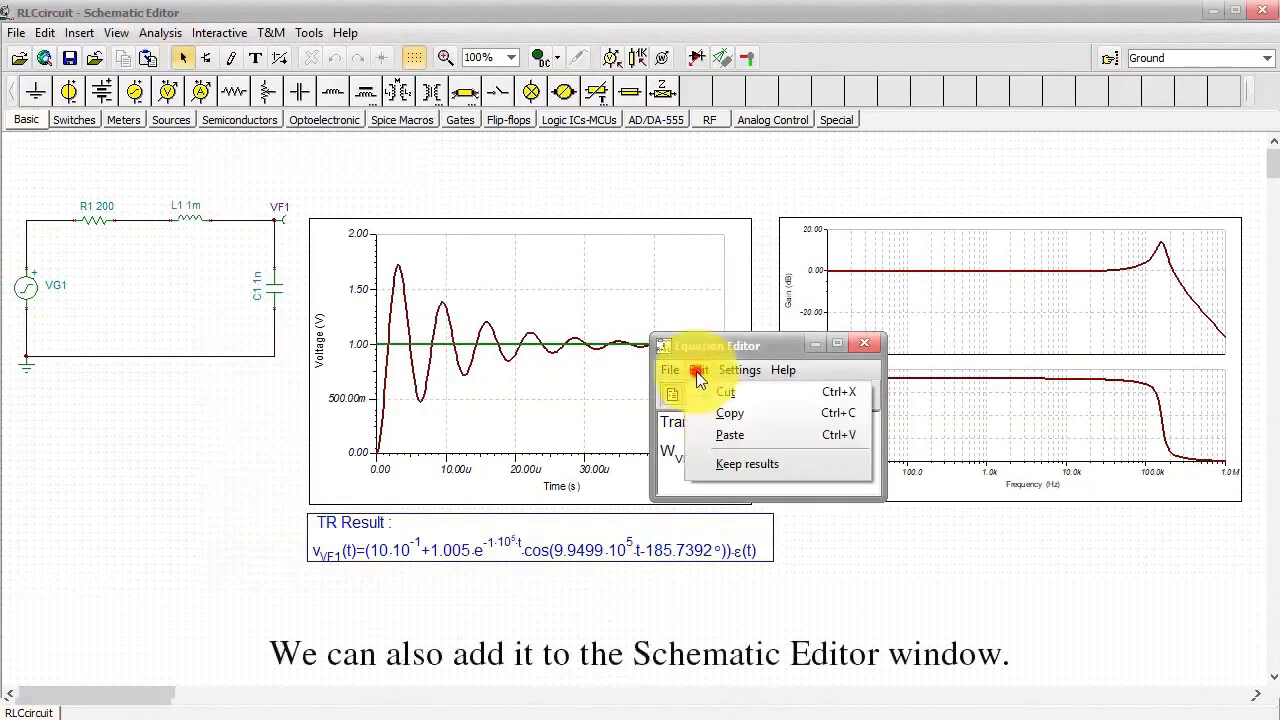
click(729, 413)
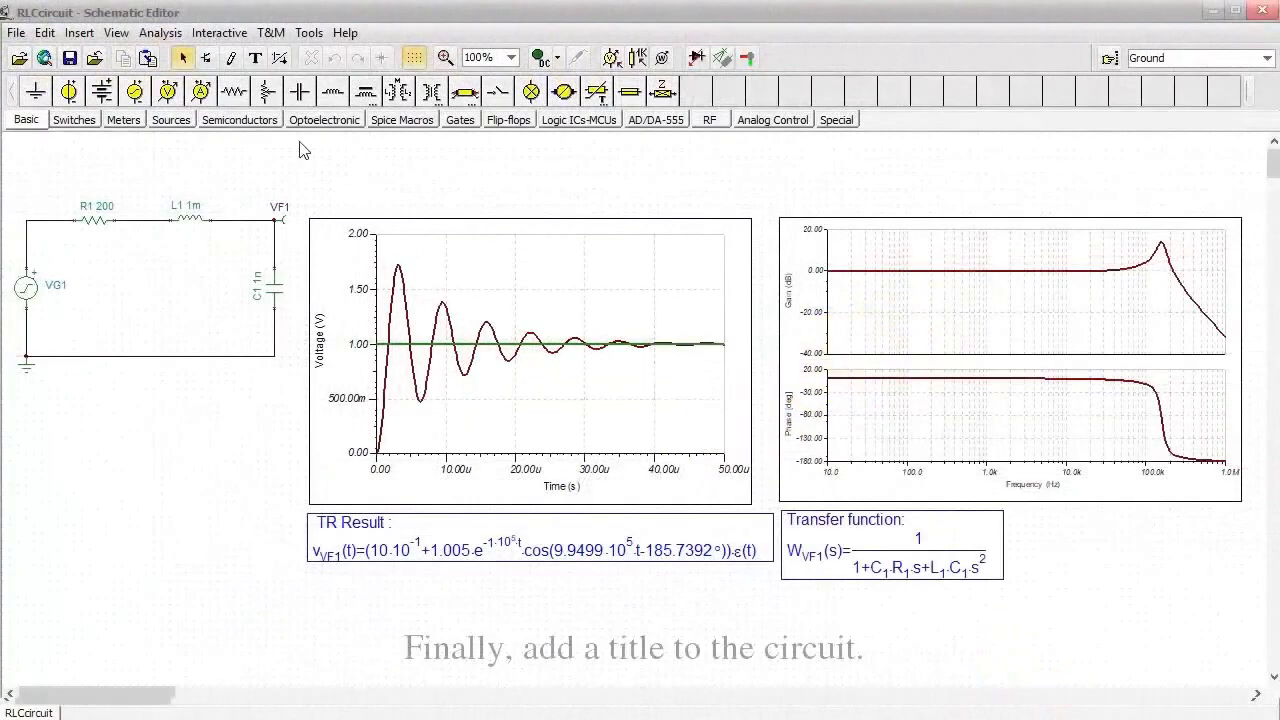
click(255, 57)
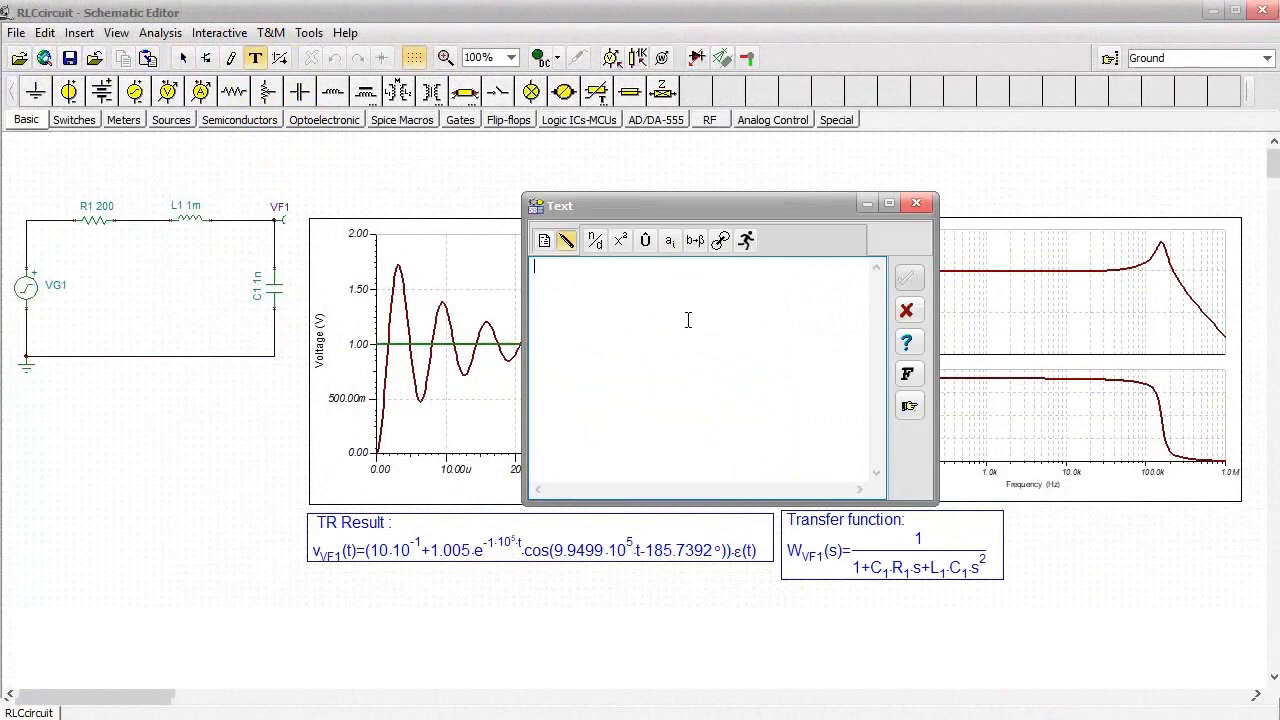
Step: Add the title 'RLC CIRCUIT' to the schematic
text(RLC CIRCUIT)
click(907, 277)
click(600, 162)
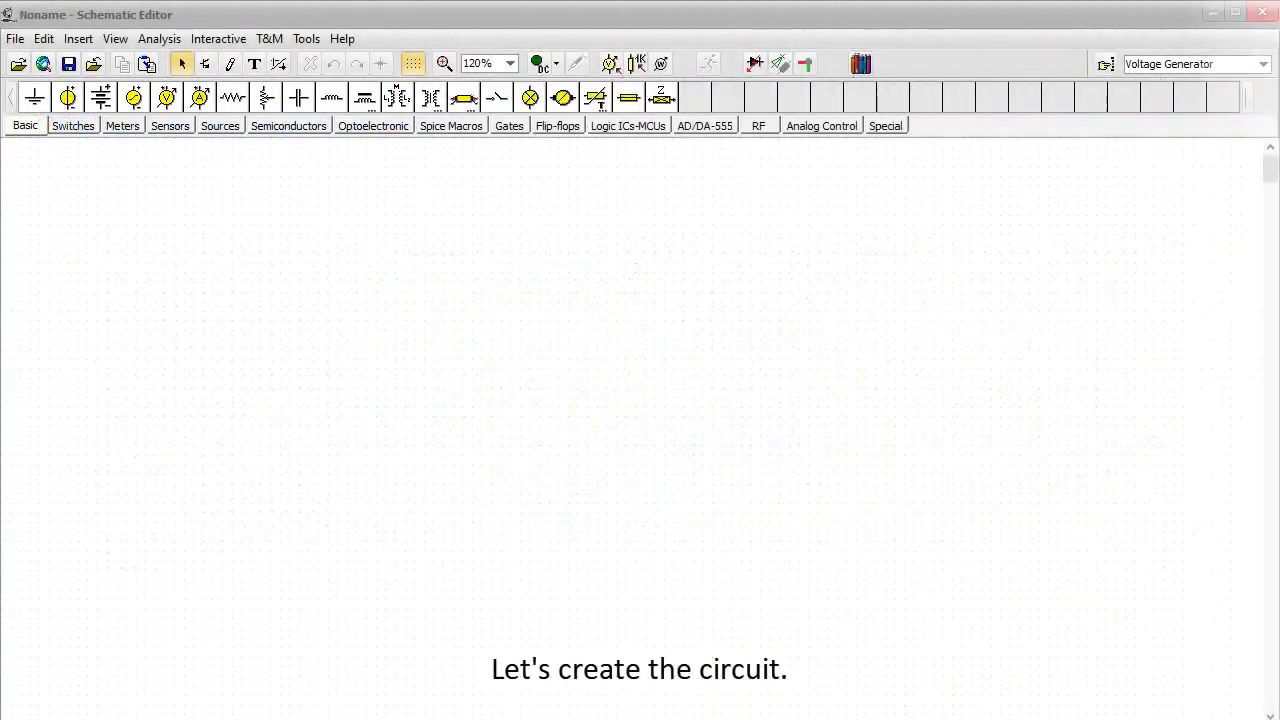
Step: Place VG1, resistors R1 and R2, and capacitors C1 and C2 (C2 rotated), then open VG1's properties
click(133, 97)
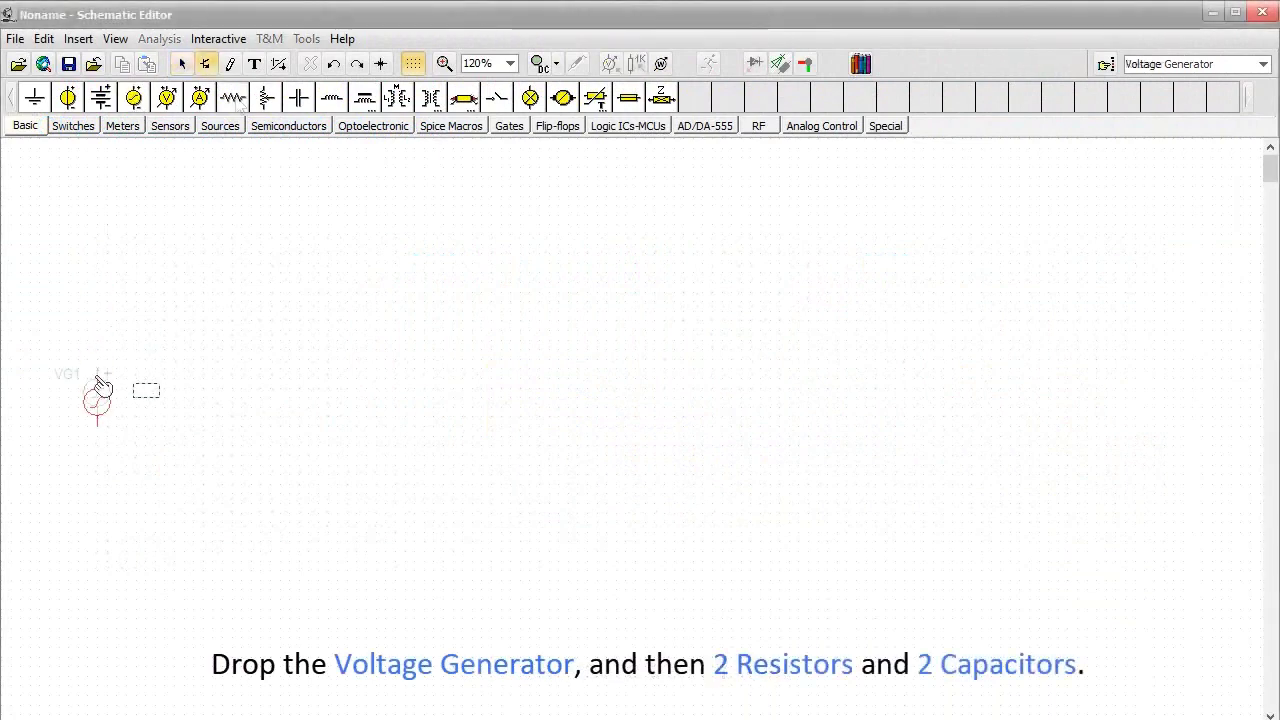
click(97, 388)
click(233, 97)
click(163, 365)
click(248, 362)
click(298, 97)
click(258, 252)
key(ctrl+r)
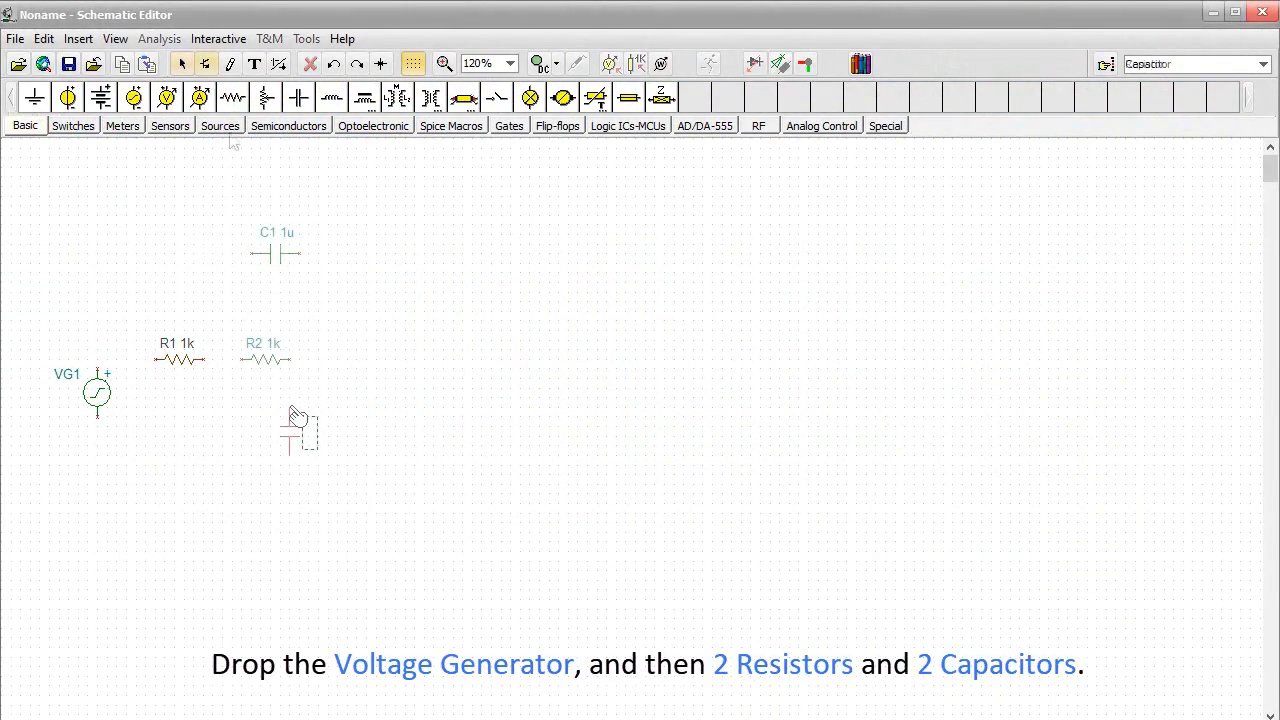
click(300, 404)
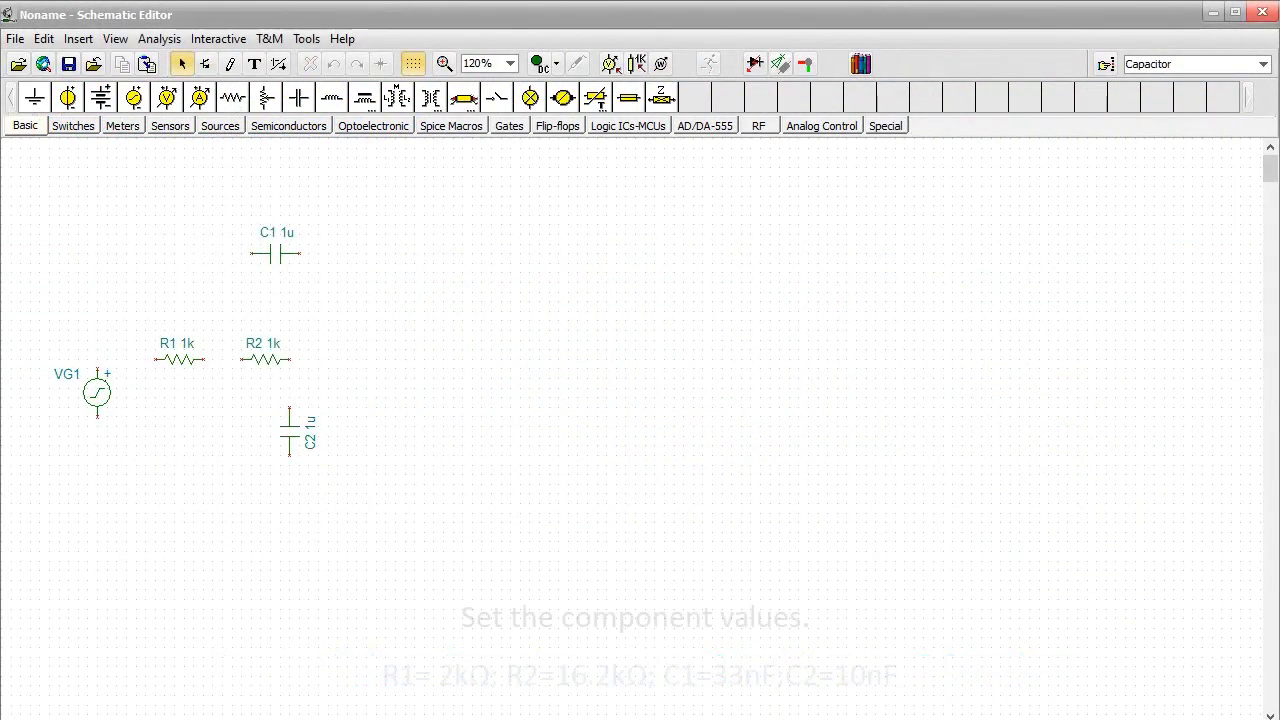
double_click(106, 394)
Step: Confirm VG1's DC level settings and set R1's resistance to 2k
click(620, 304)
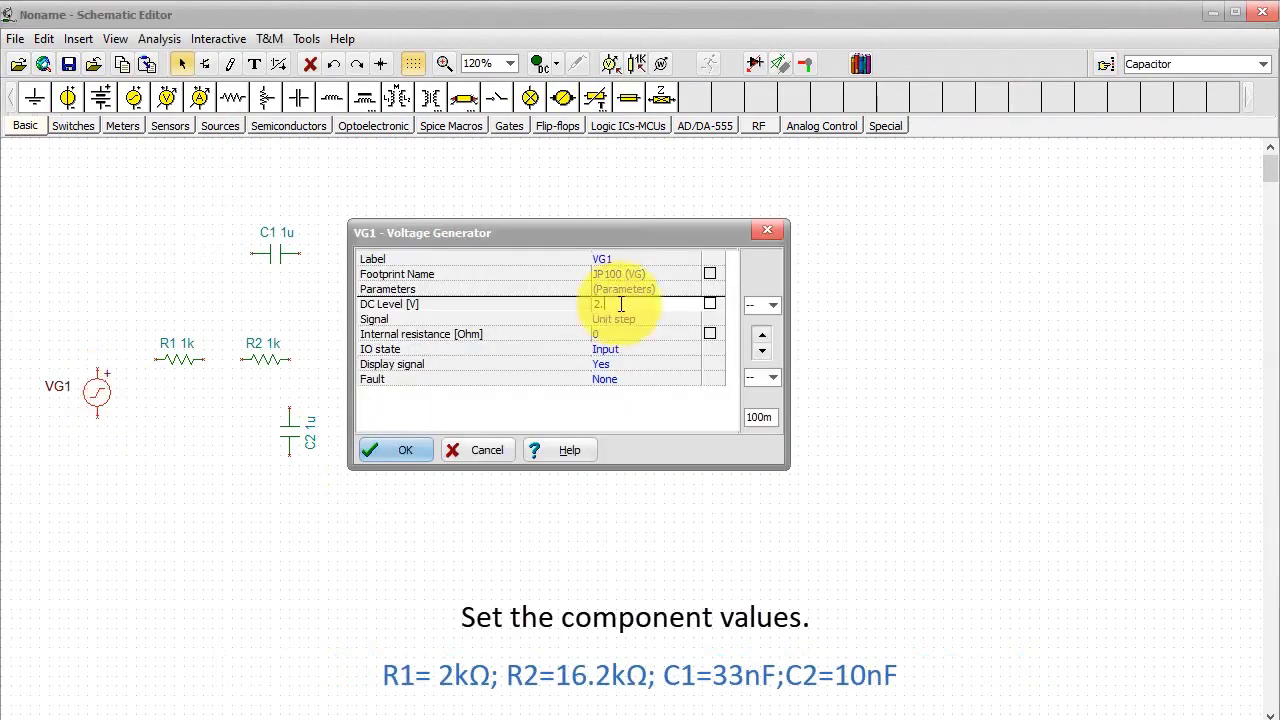
click(397, 450)
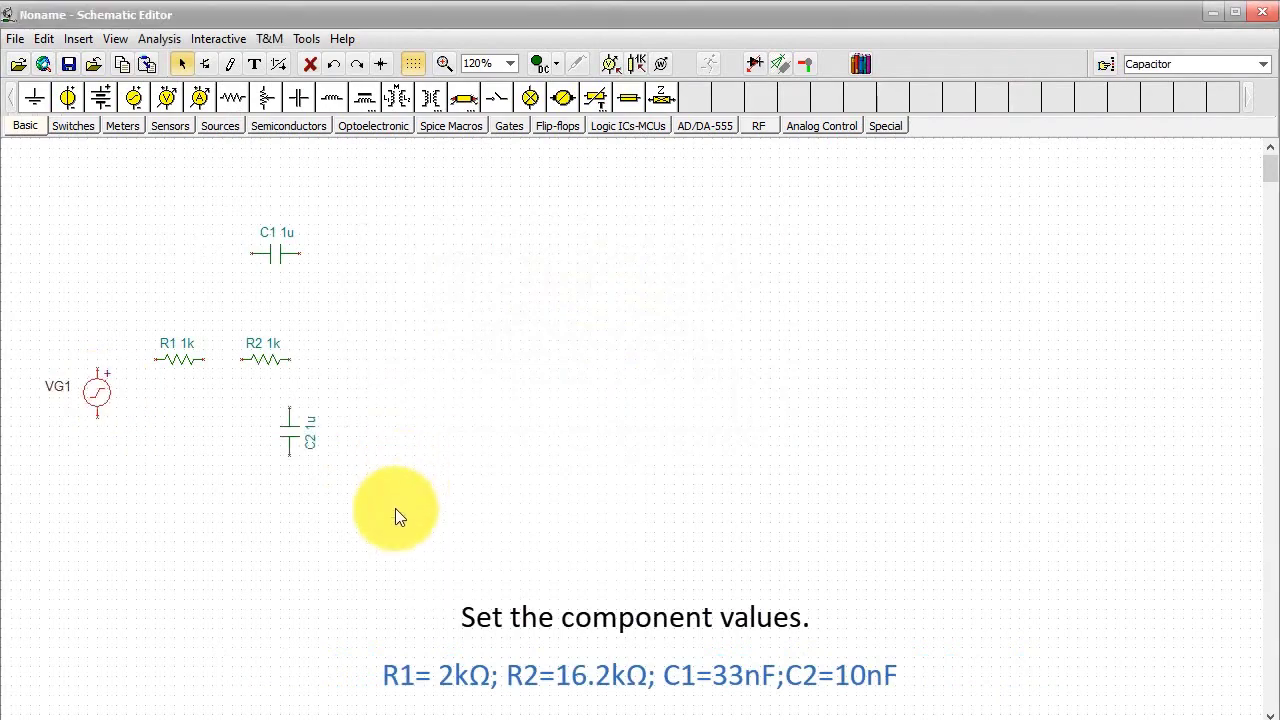
double_click(177, 357)
text(2k)
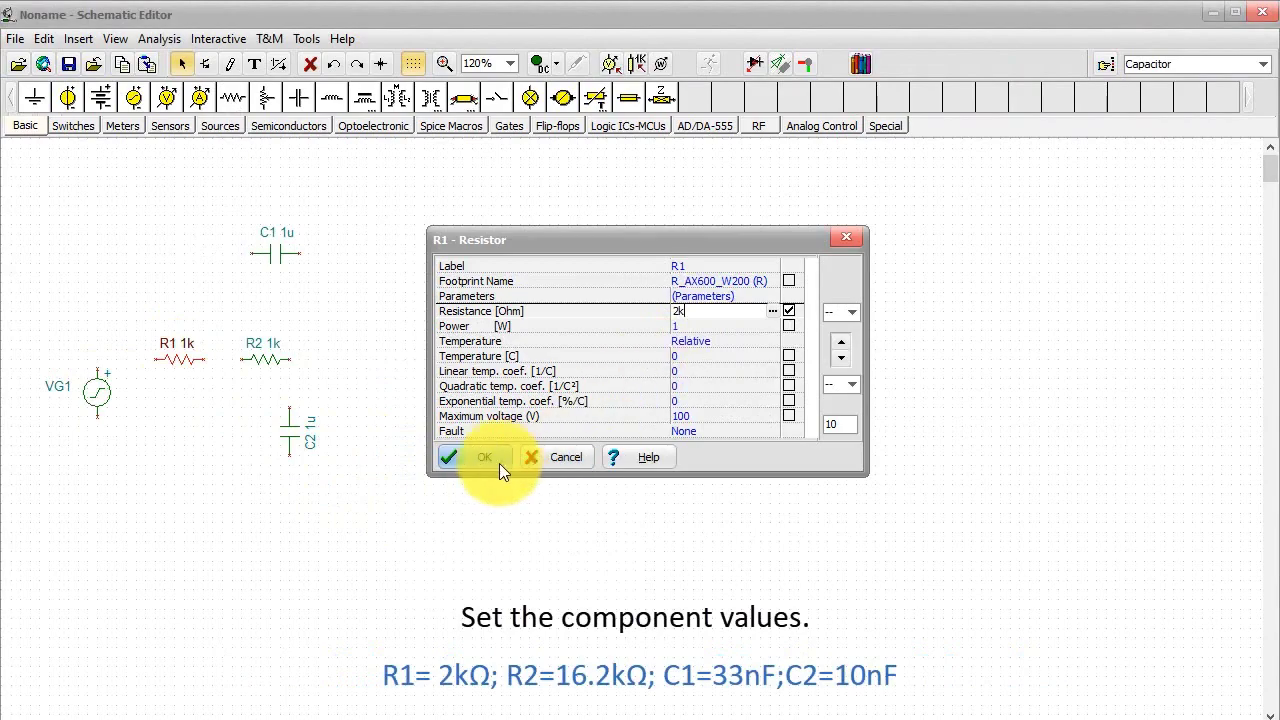
click(484, 457)
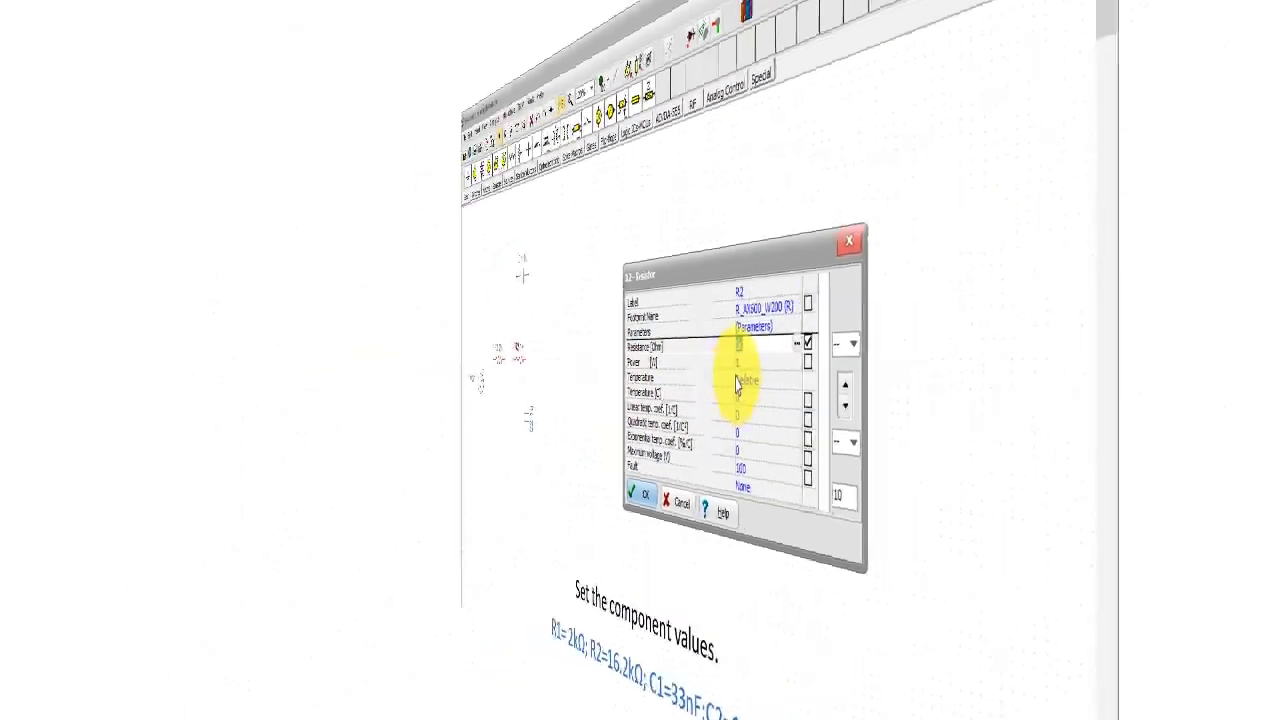
click(455, 115)
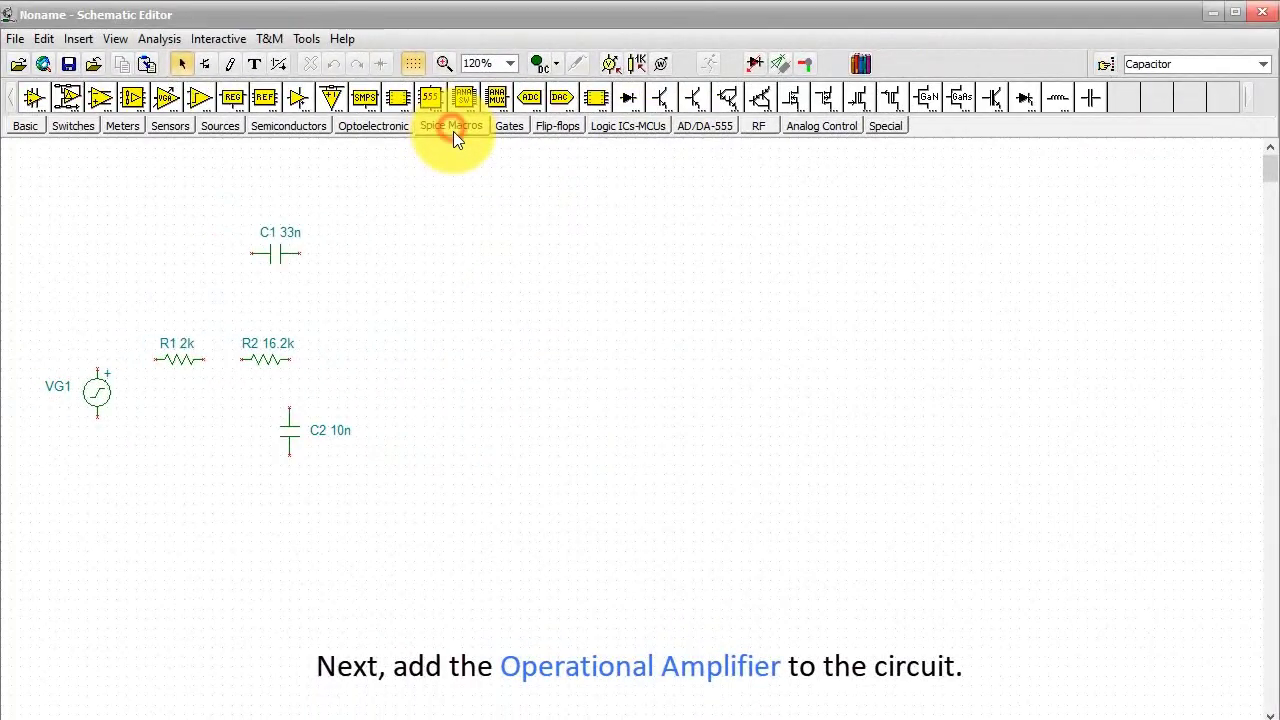
Step: Pick the Texas Instruments OPA364 op-amp and place it as U1 right of R2
click(34, 97)
click(703, 407)
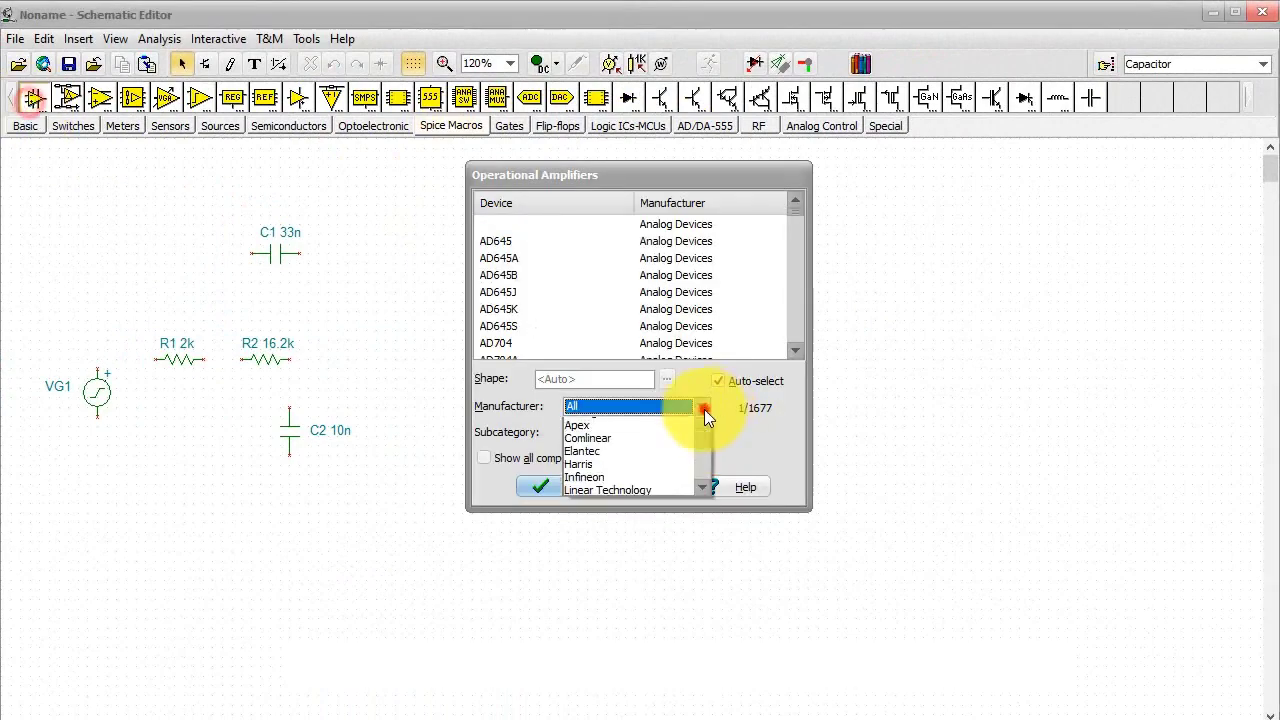
scroll(637, 470, down, 5)
click(640, 510)
click(549, 241)
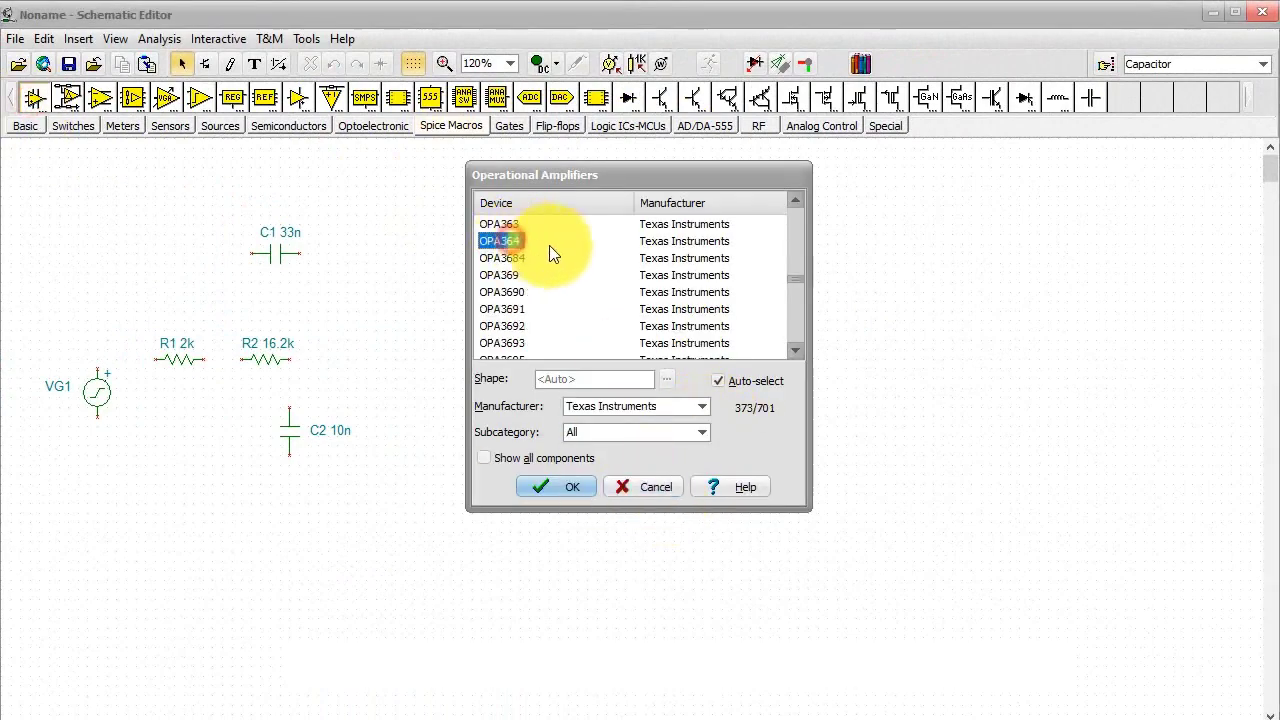
click(563, 486)
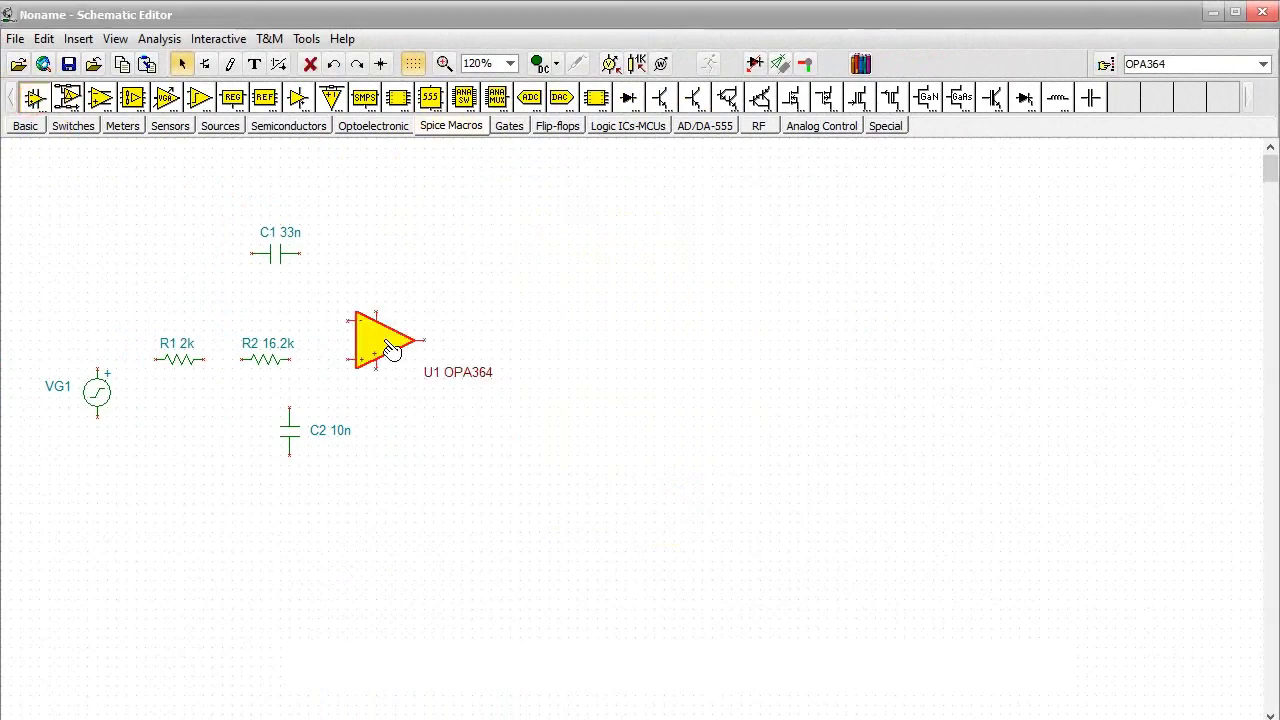
click(25, 125)
Step: Add grounds below VG1 and at the op-amp, place battery V1, and start wiring the components
click(32, 97)
click(104, 412)
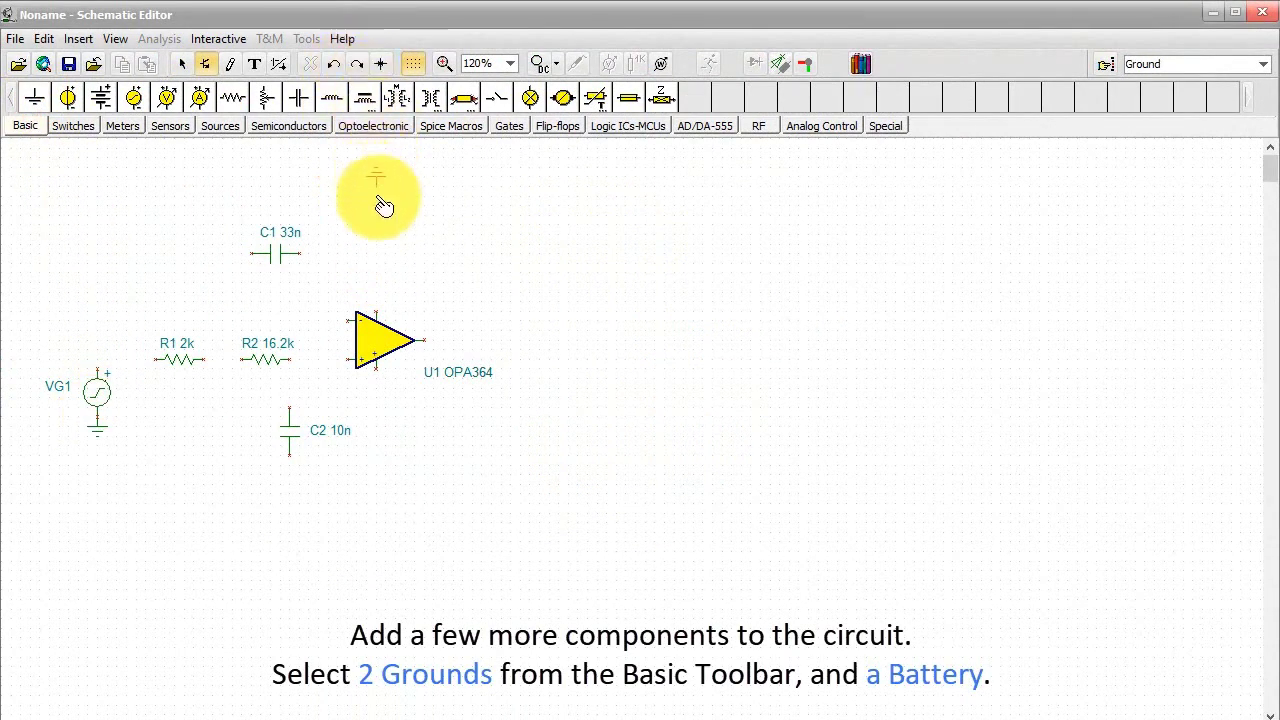
click(378, 300)
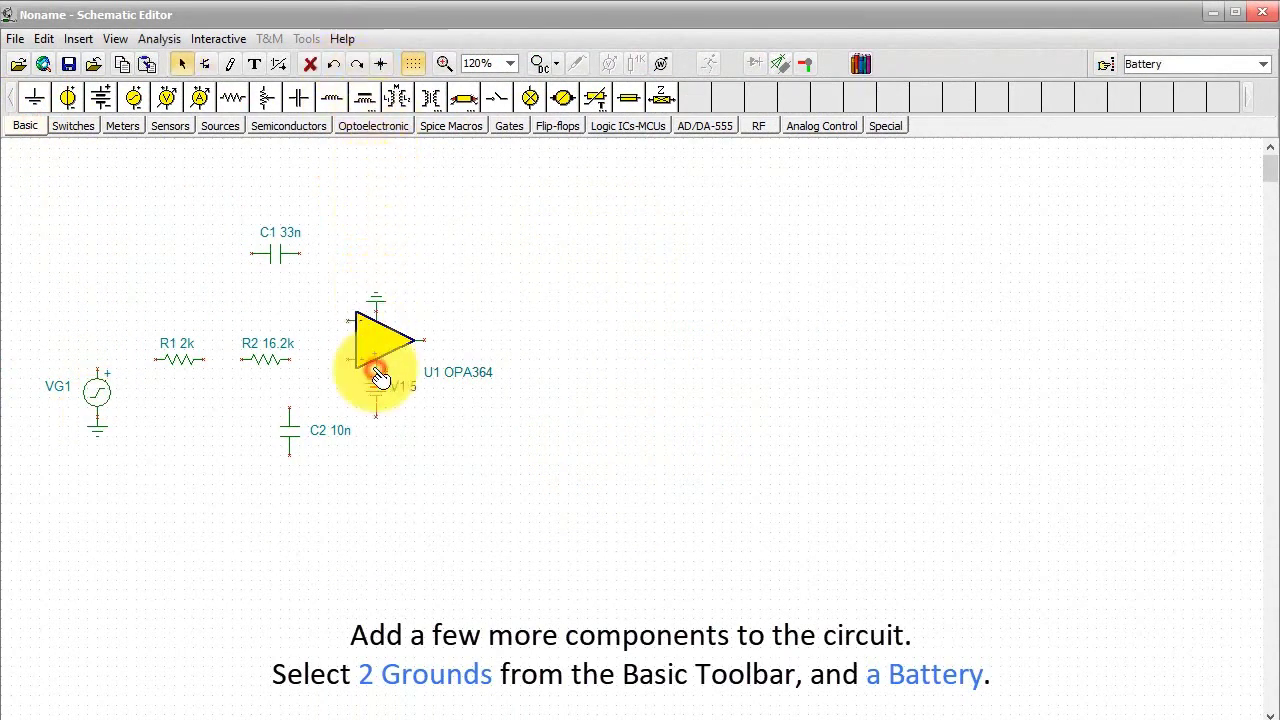
click(378, 375)
click(422, 461)
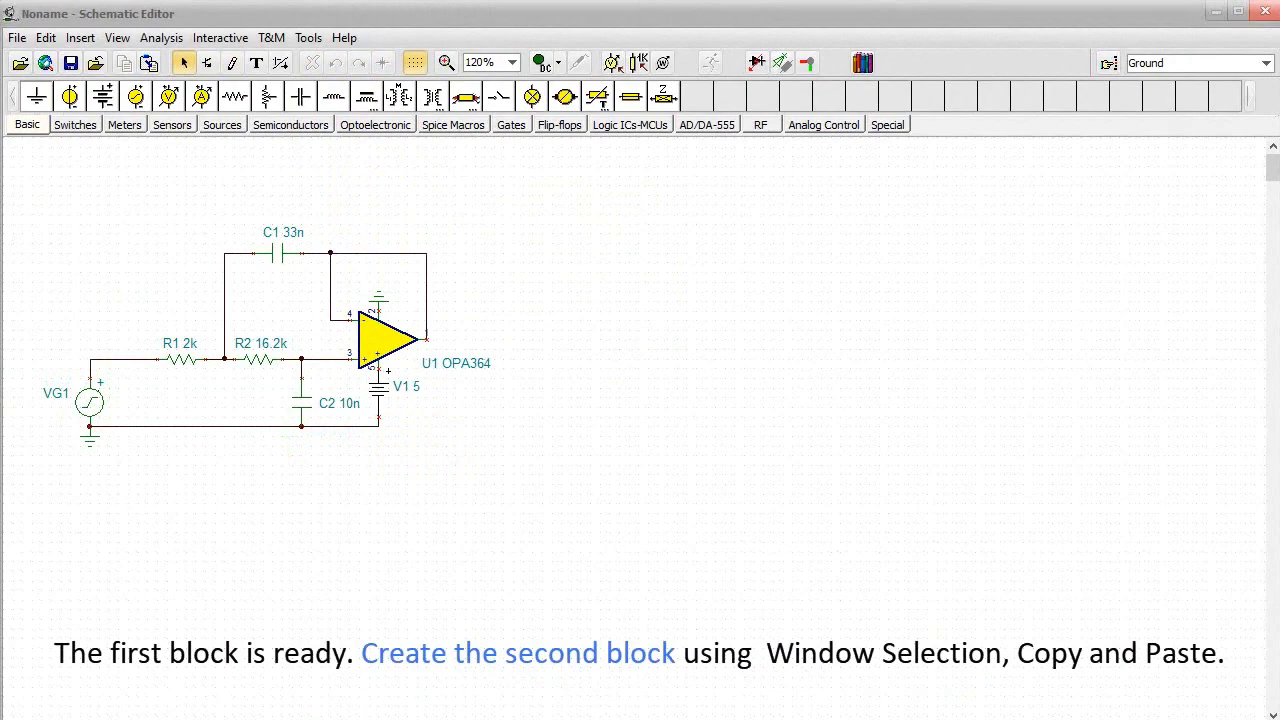
Step: Copy the whole first filter stage and paste the duplicate to its right
drag(88, 188, 512, 415)
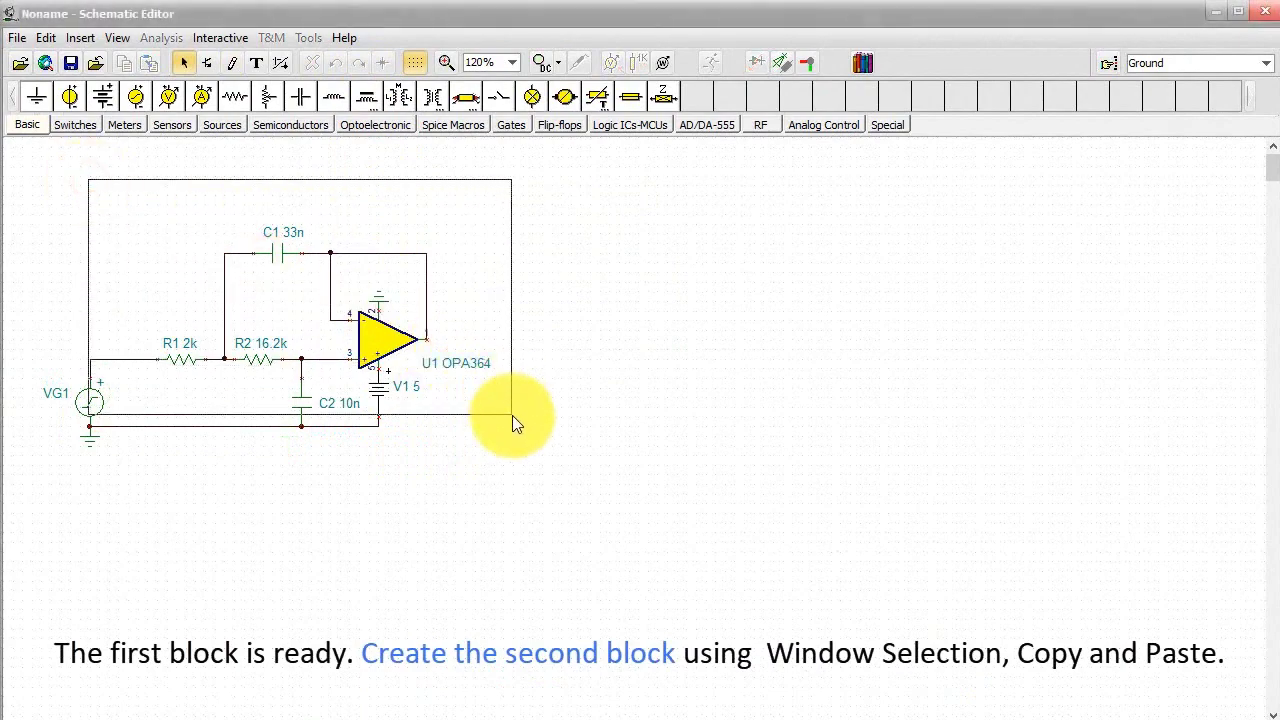
click(124, 63)
click(148, 63)
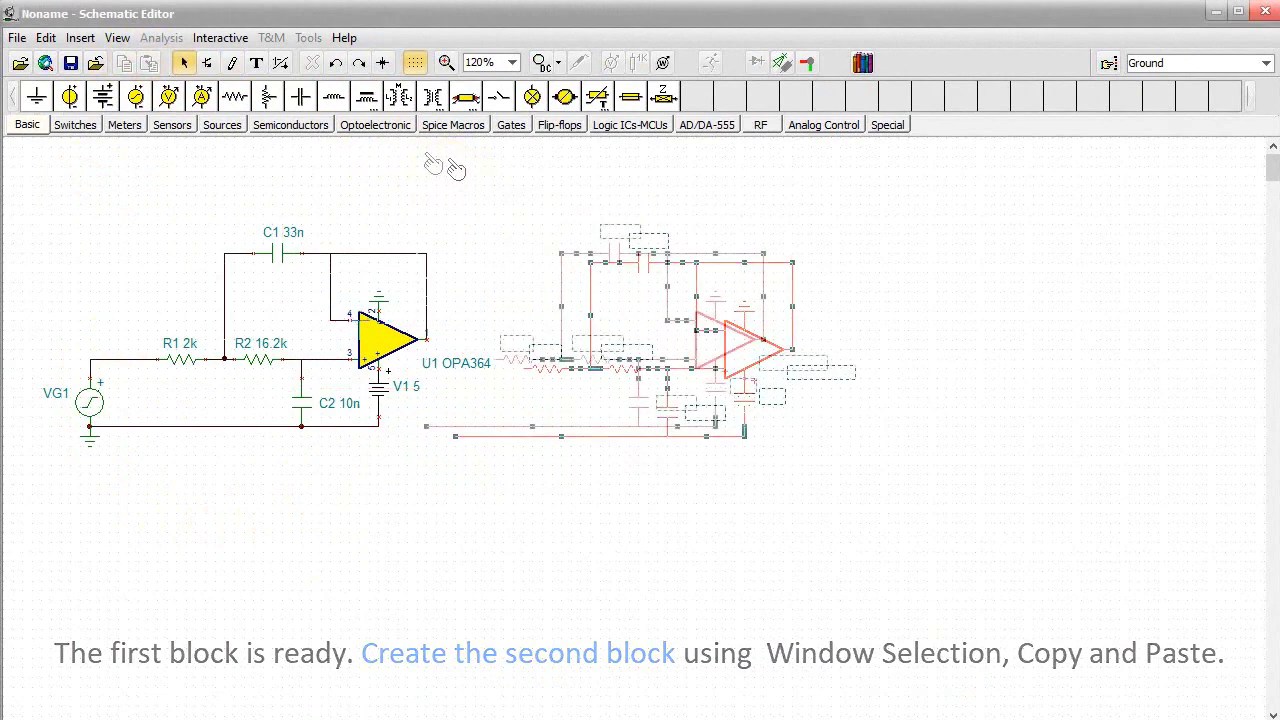
click(432, 163)
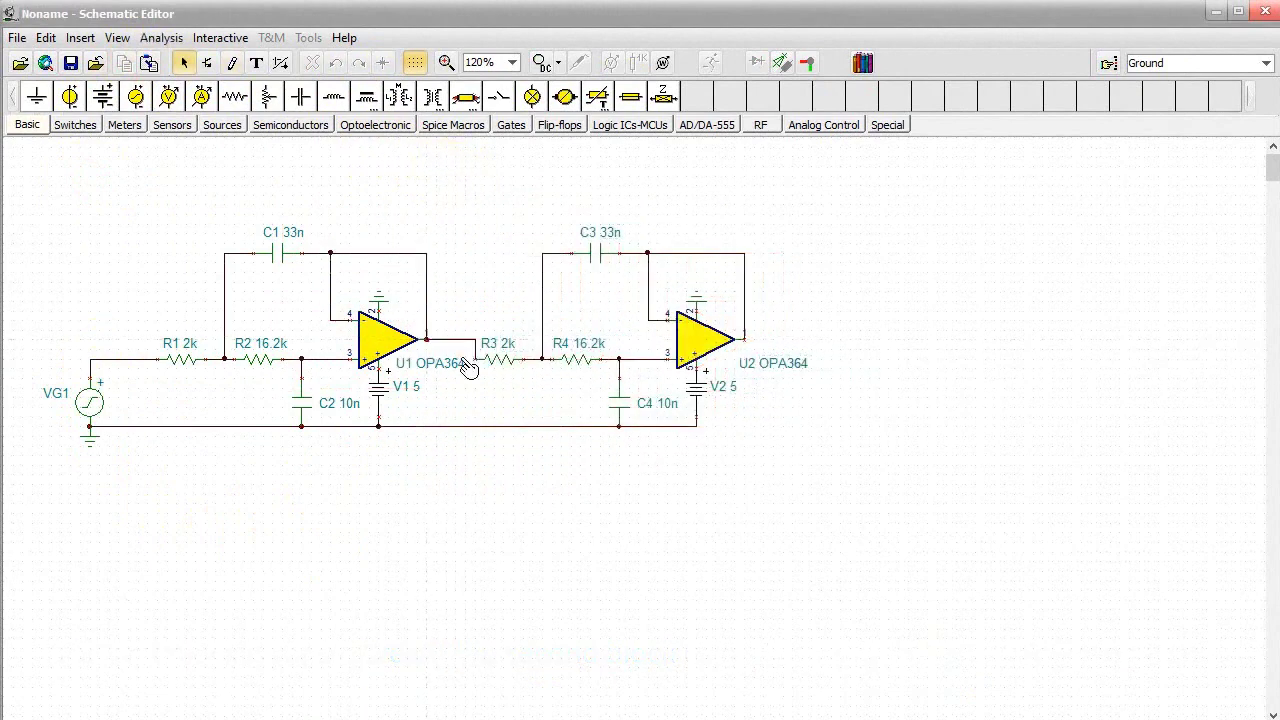
Step: Place voltage pin VF1 at U1's output from the Meters parts
click(137, 129)
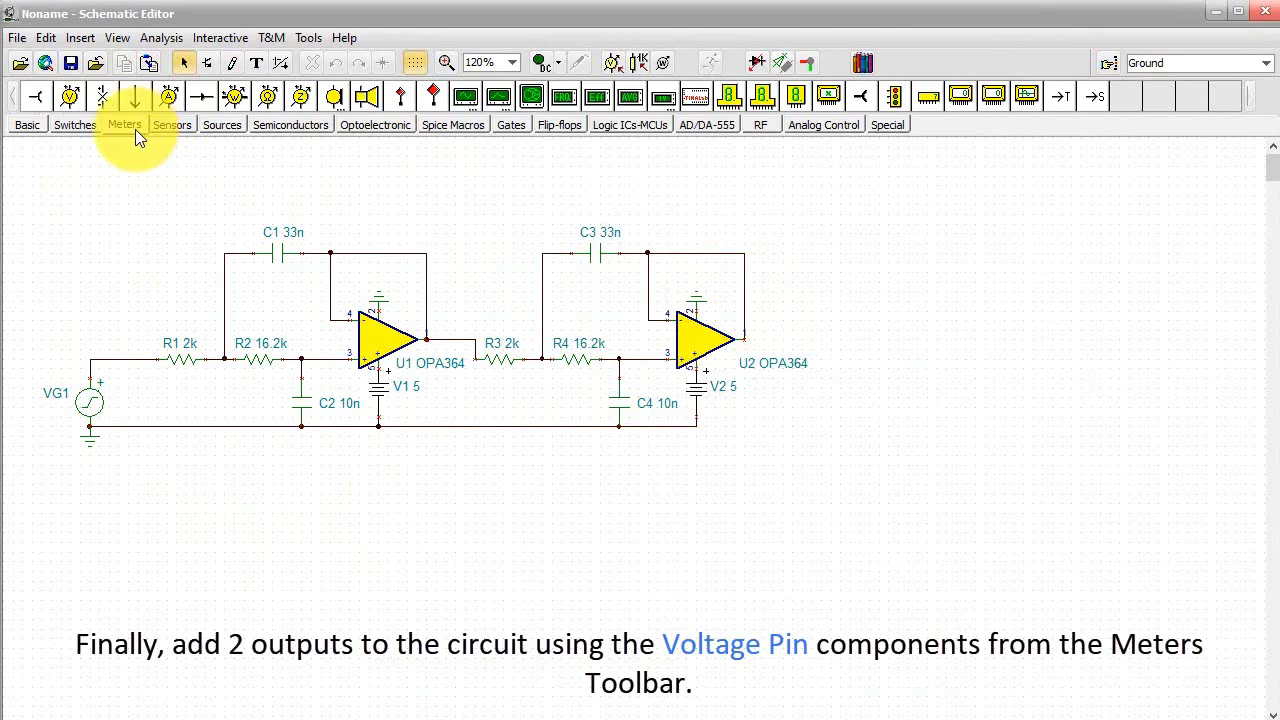
click(41, 97)
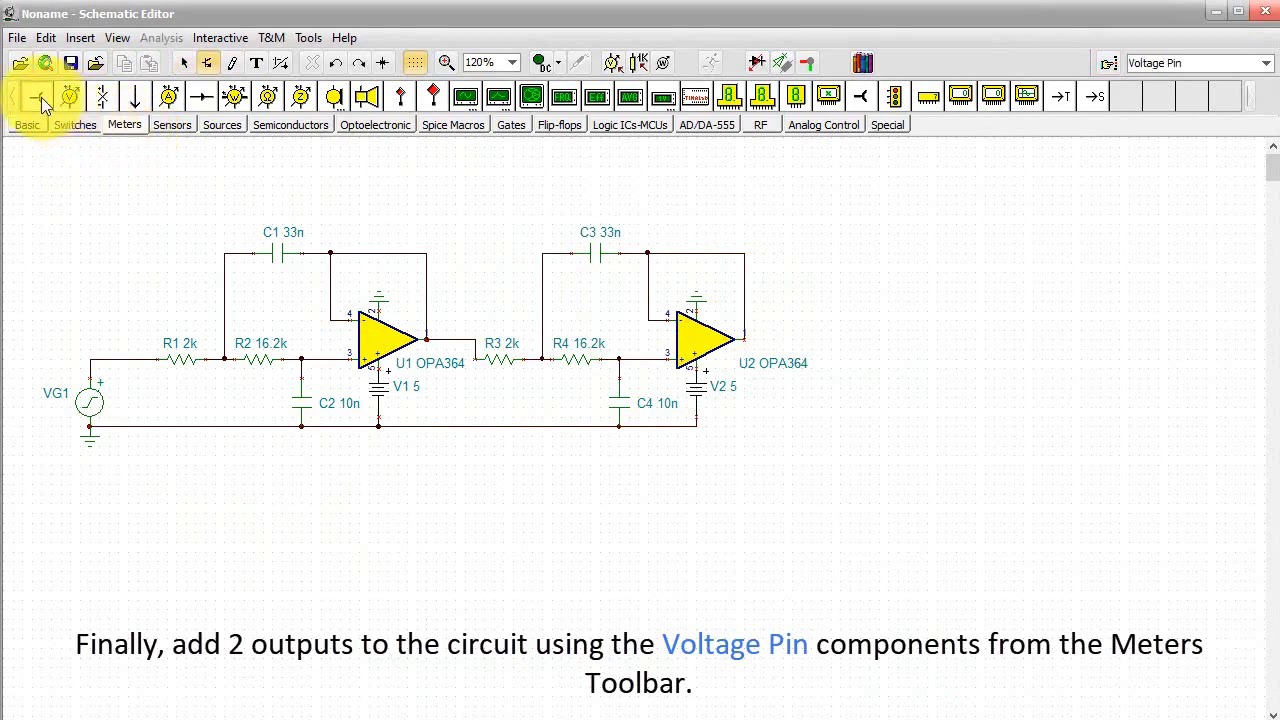
click(432, 259)
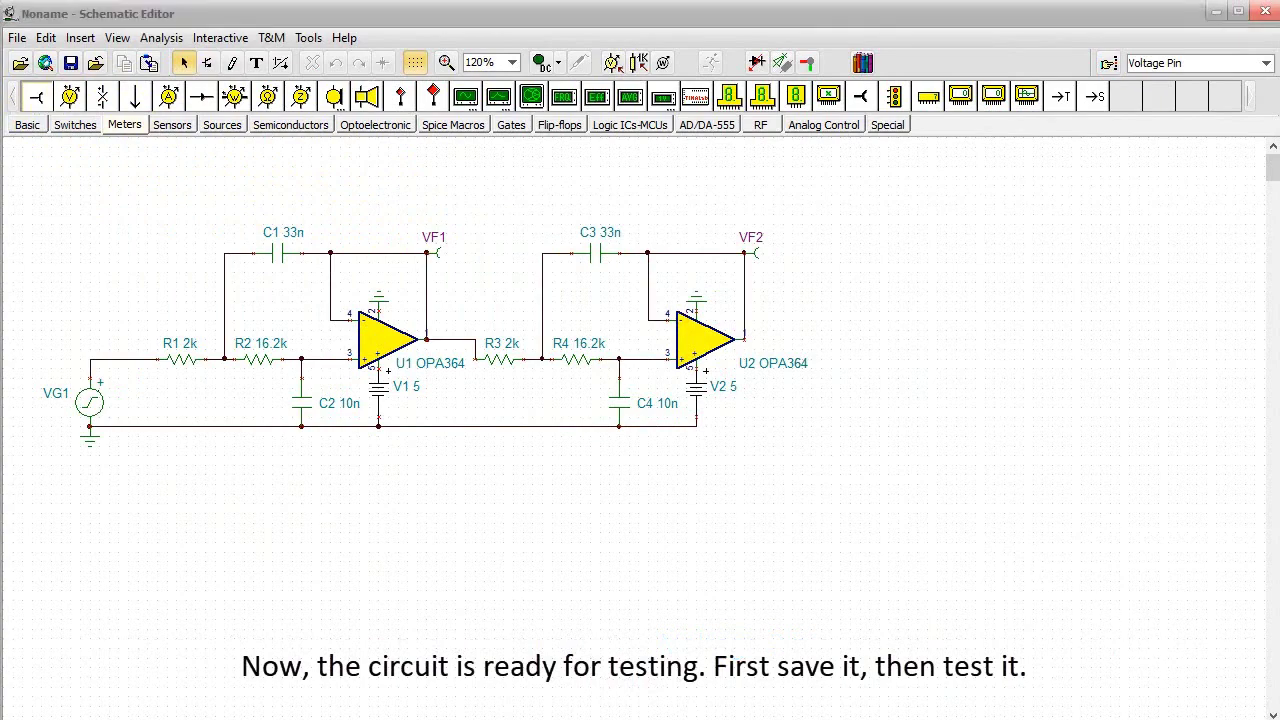
Step: Save the schematic as 'Filter circuit'
click(17, 37)
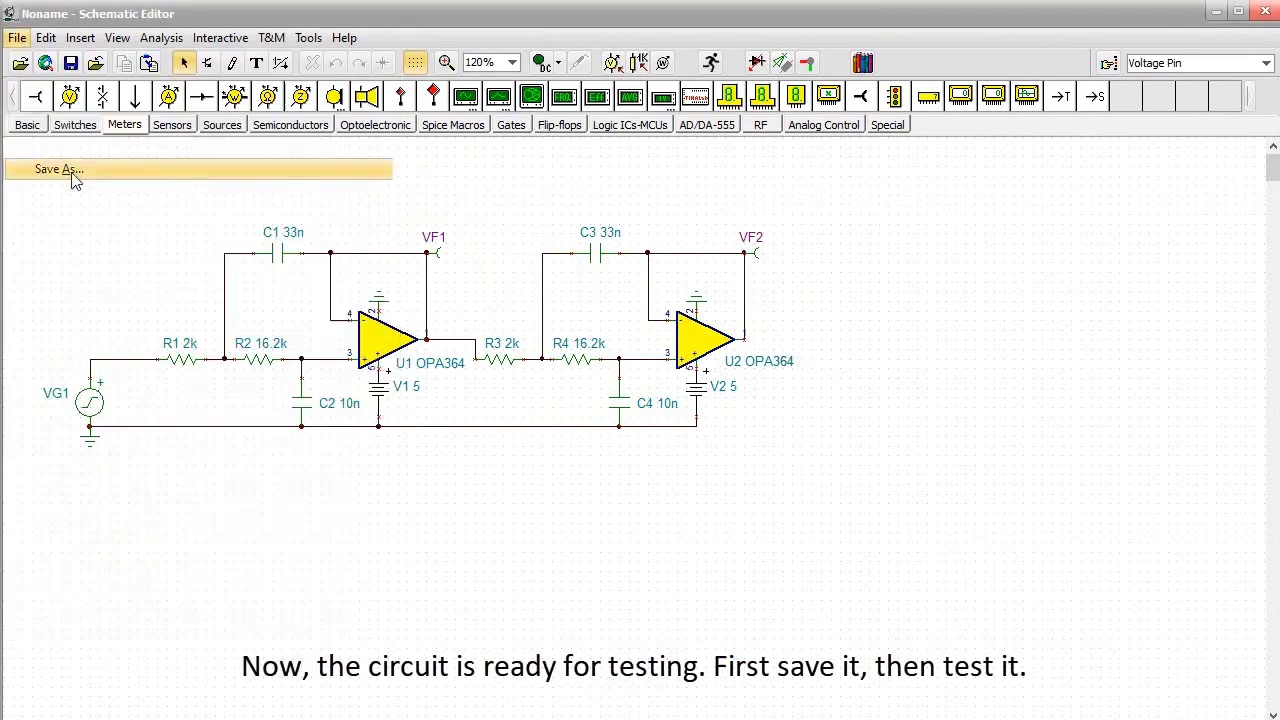
click(45, 171)
text(Filter circuit)
click(1018, 498)
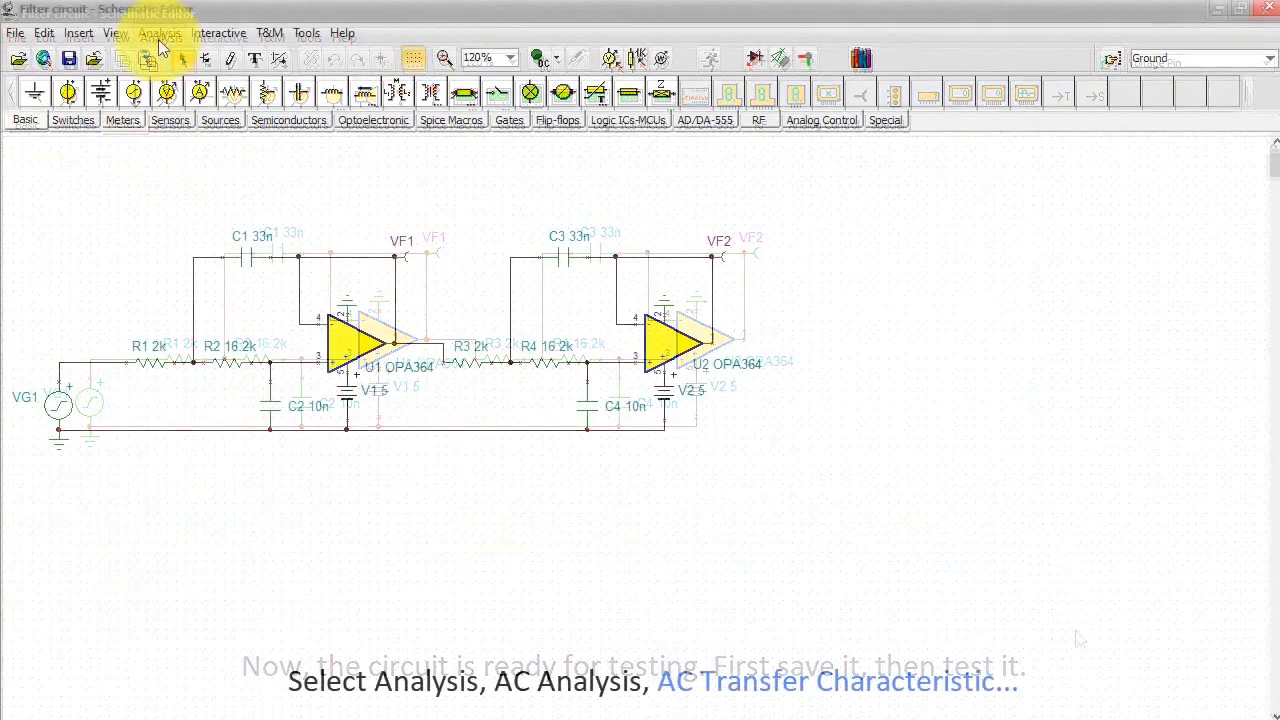
Step: Run an AC Transfer Characteristic analysis from 10 Hz to 10 kHz
click(158, 36)
mouse_move(275, 405)
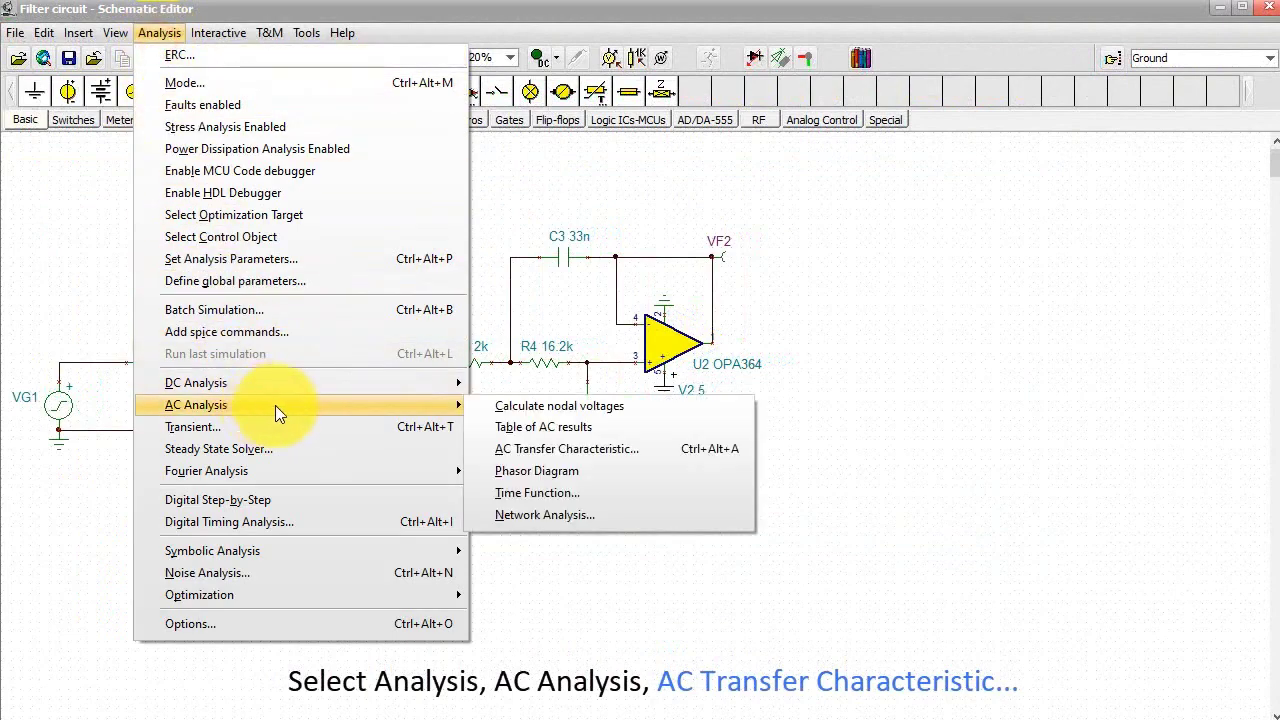
click(545, 449)
text(10)
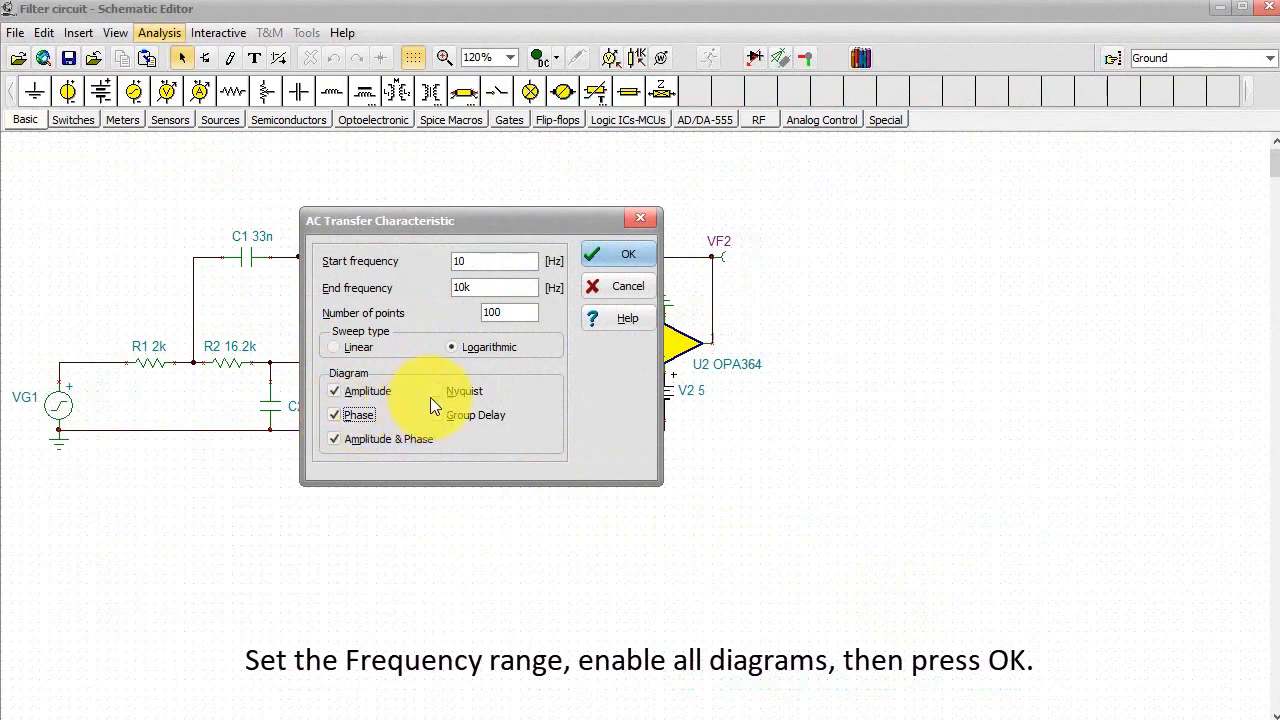
click(608, 255)
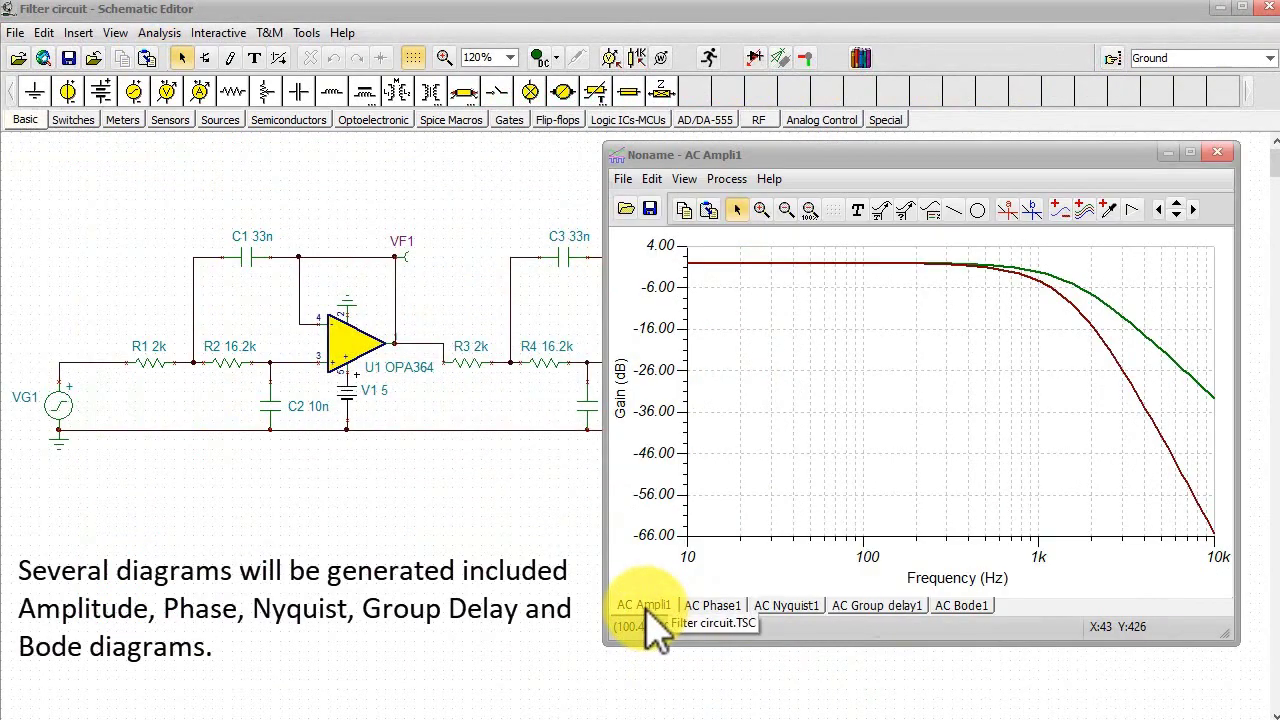
Step: Cycle through the phase, Nyquist and group delay views, then return to the Bode plot
click(708, 605)
click(782, 606)
click(870, 607)
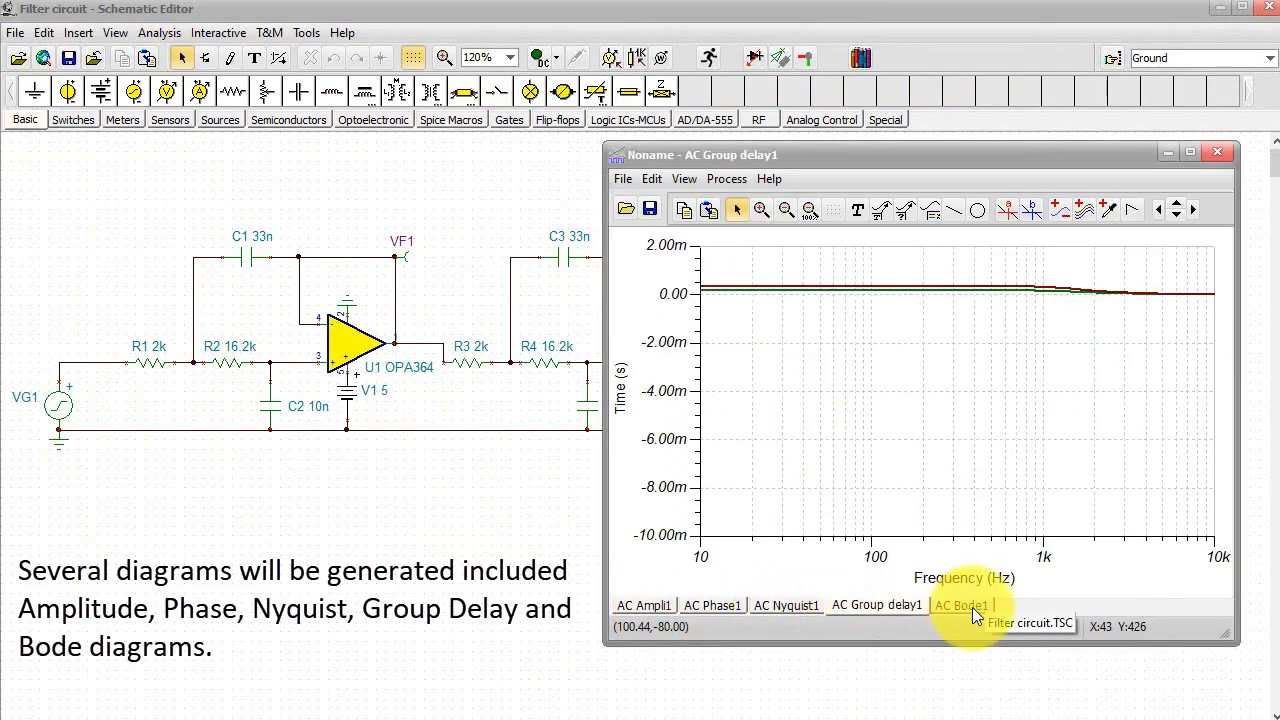
click(970, 606)
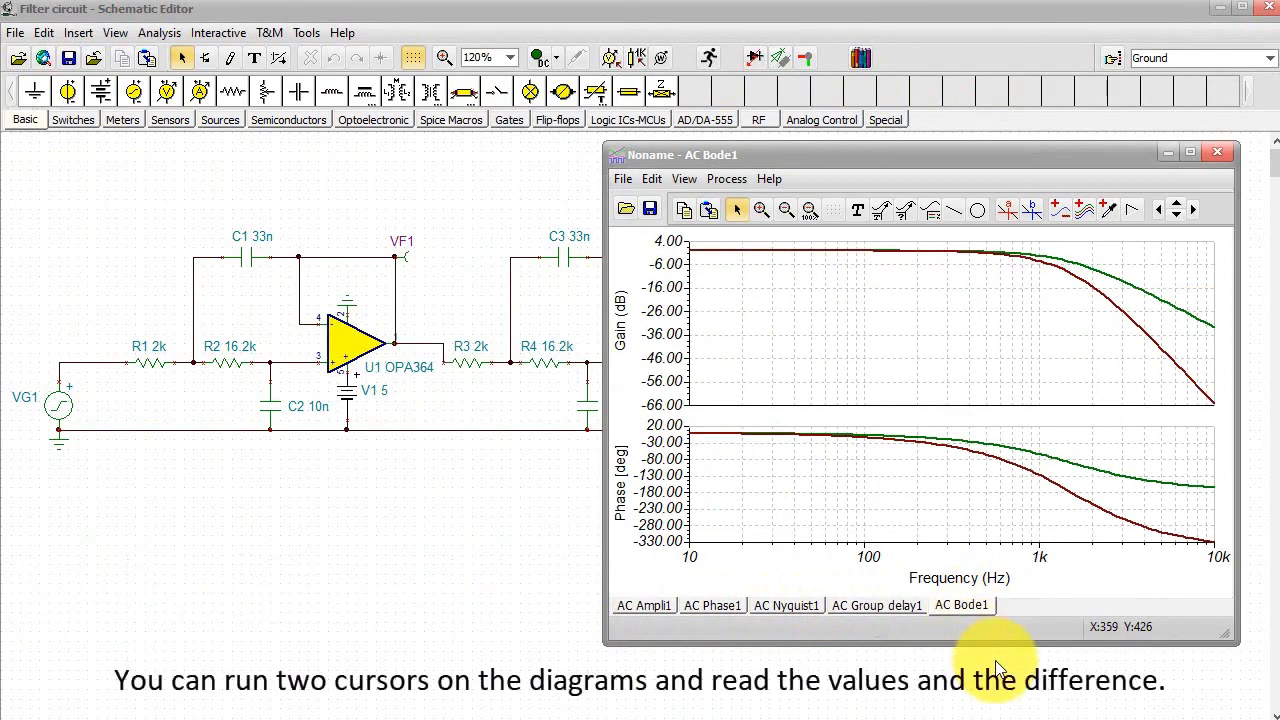
Step: Set cursor A near 100 Hz and cursor B near 1 kHz on the gain curves
click(1007, 209)
click(735, 258)
click(1032, 208)
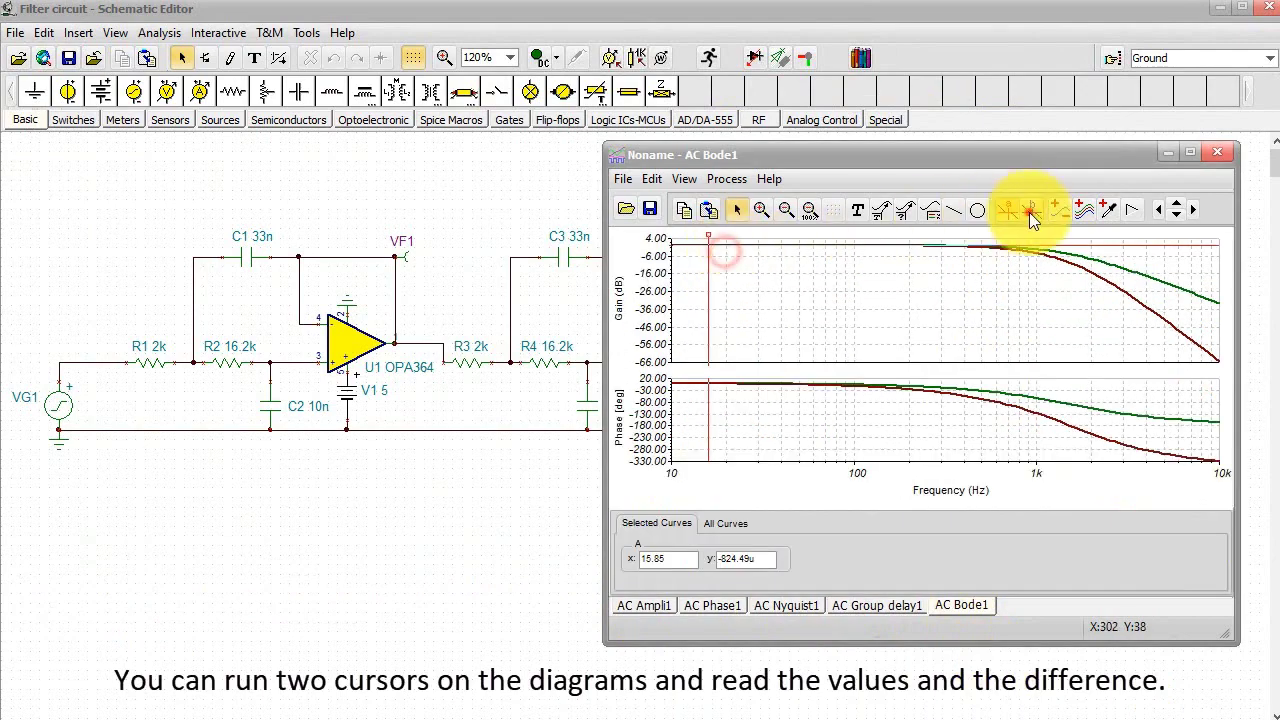
click(1126, 275)
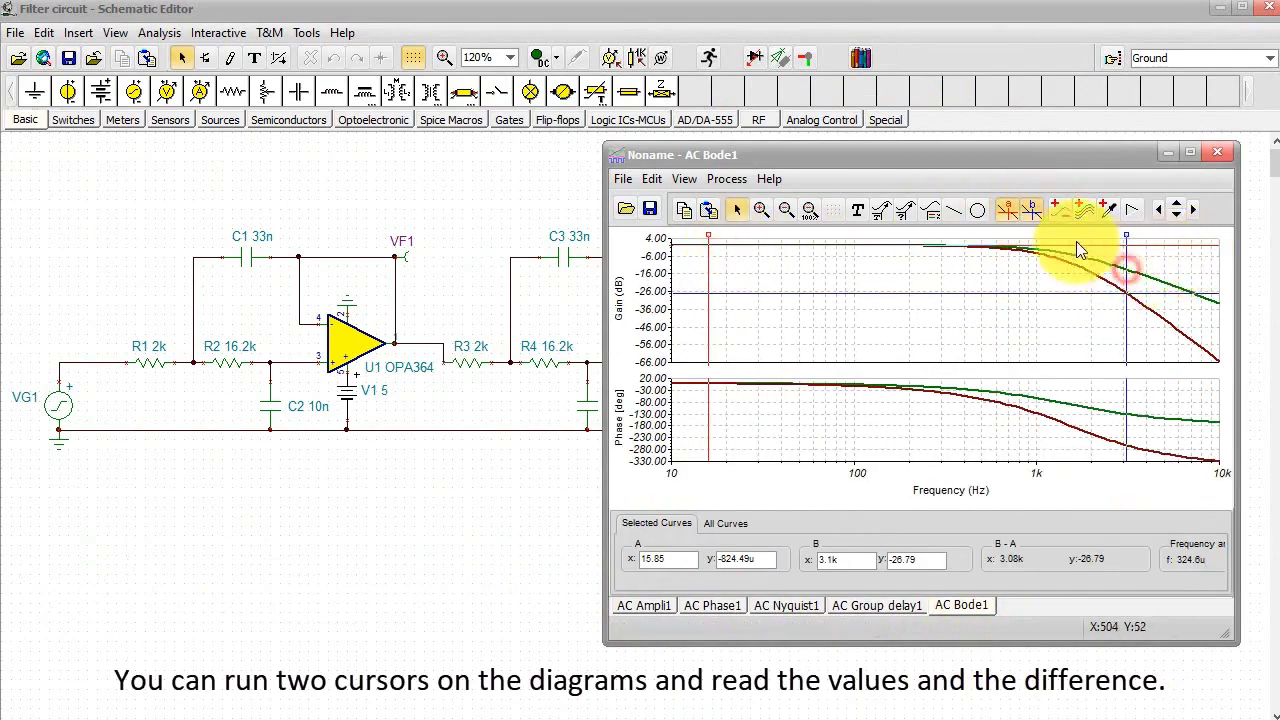
drag(714, 243, 853, 247)
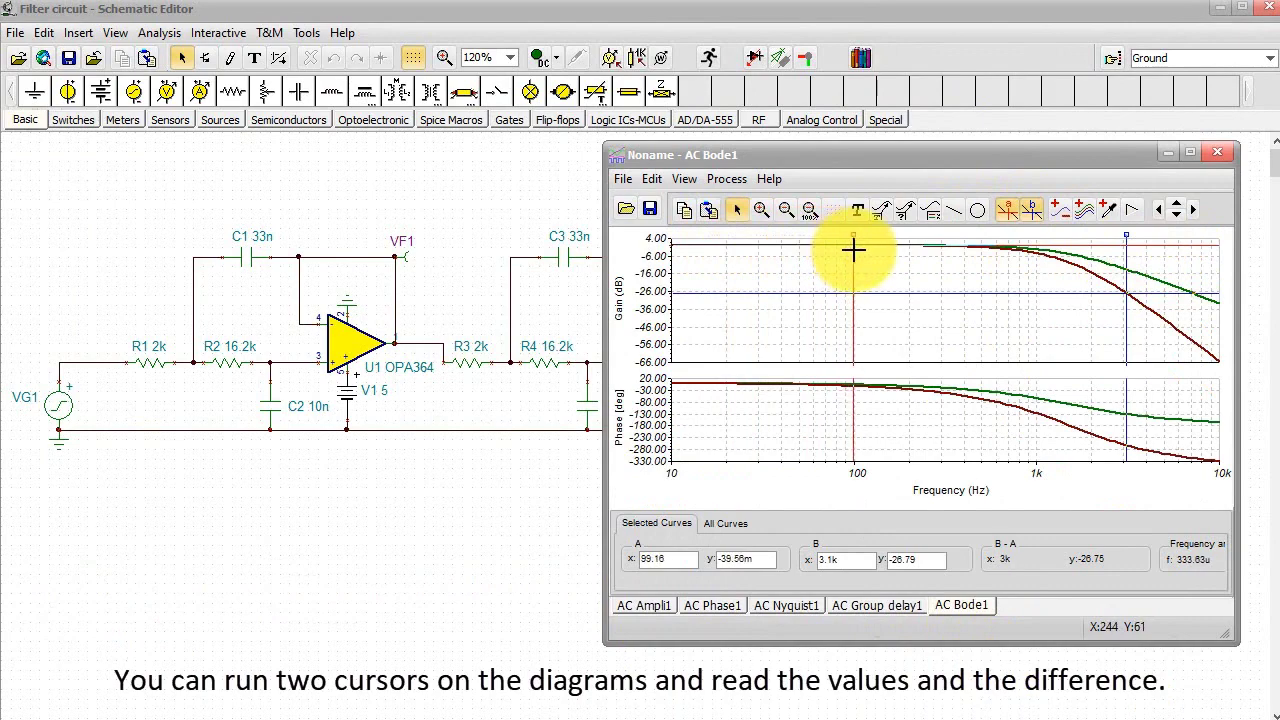
drag(1124, 234, 1091, 230)
drag(1091, 230, 1037, 240)
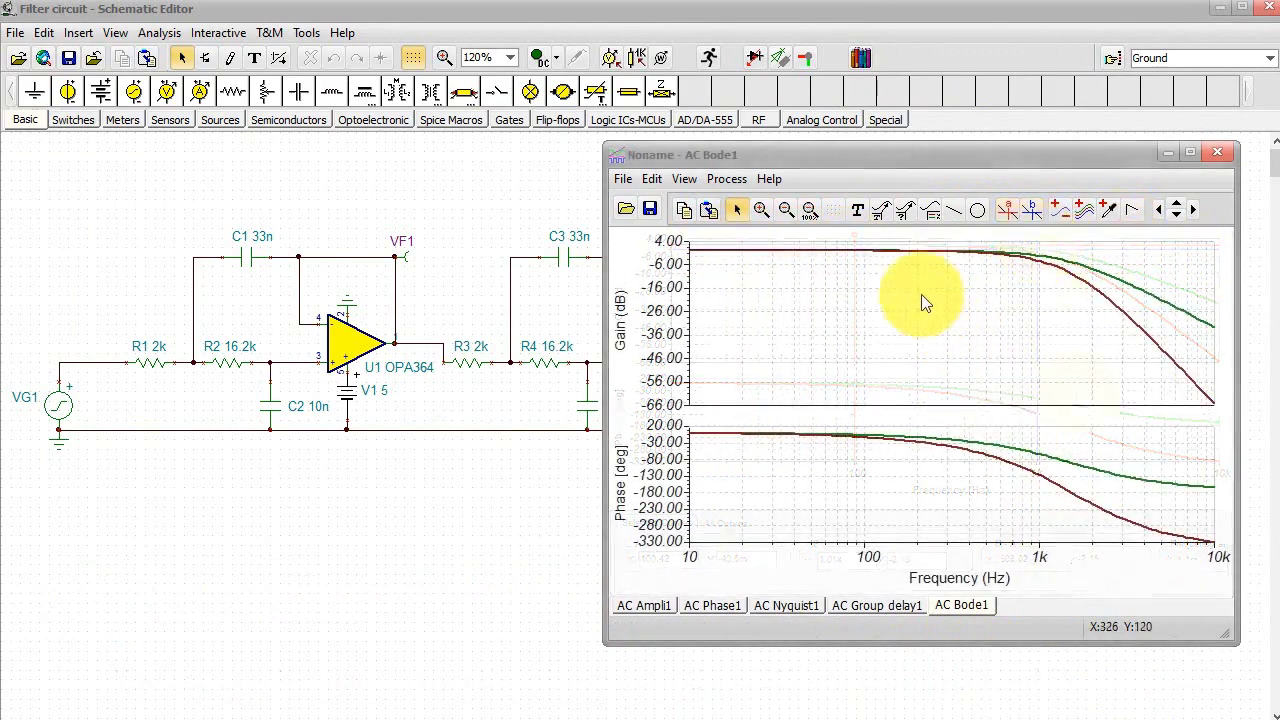
Step: Label the green gain curve VF1 and the red gain curve VF2
click(904, 212)
click(1013, 250)
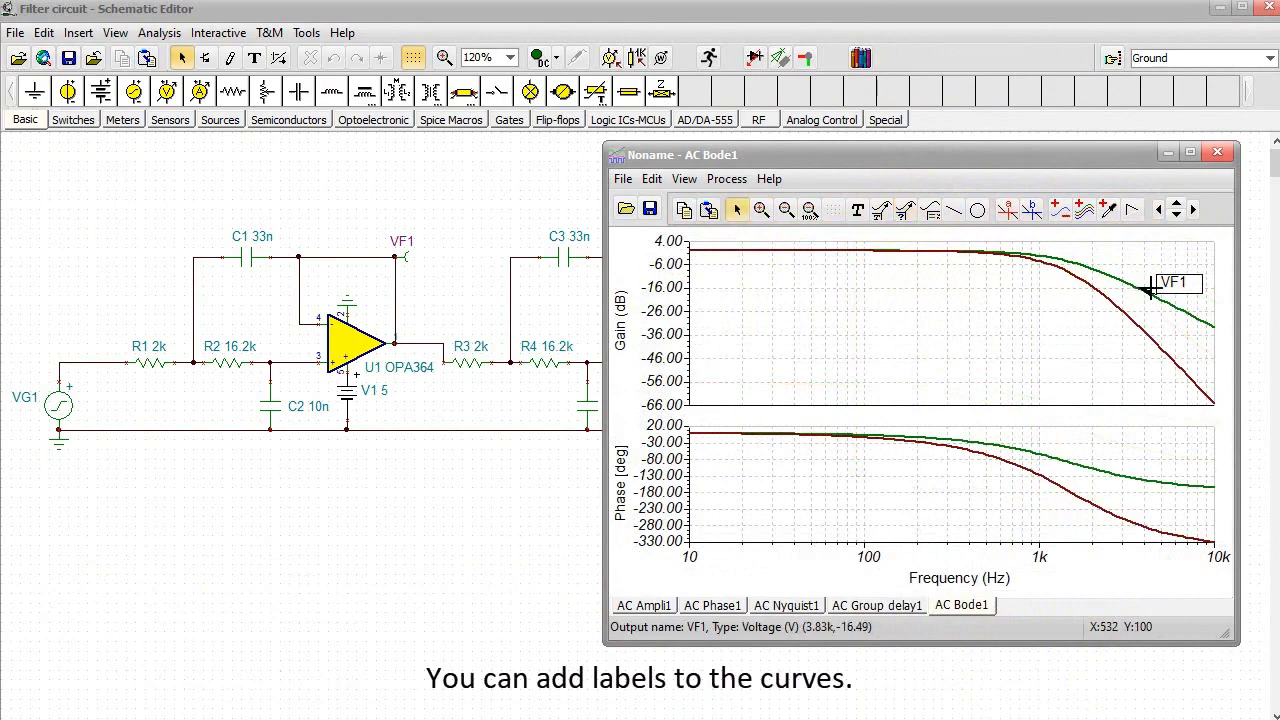
click(1005, 277)
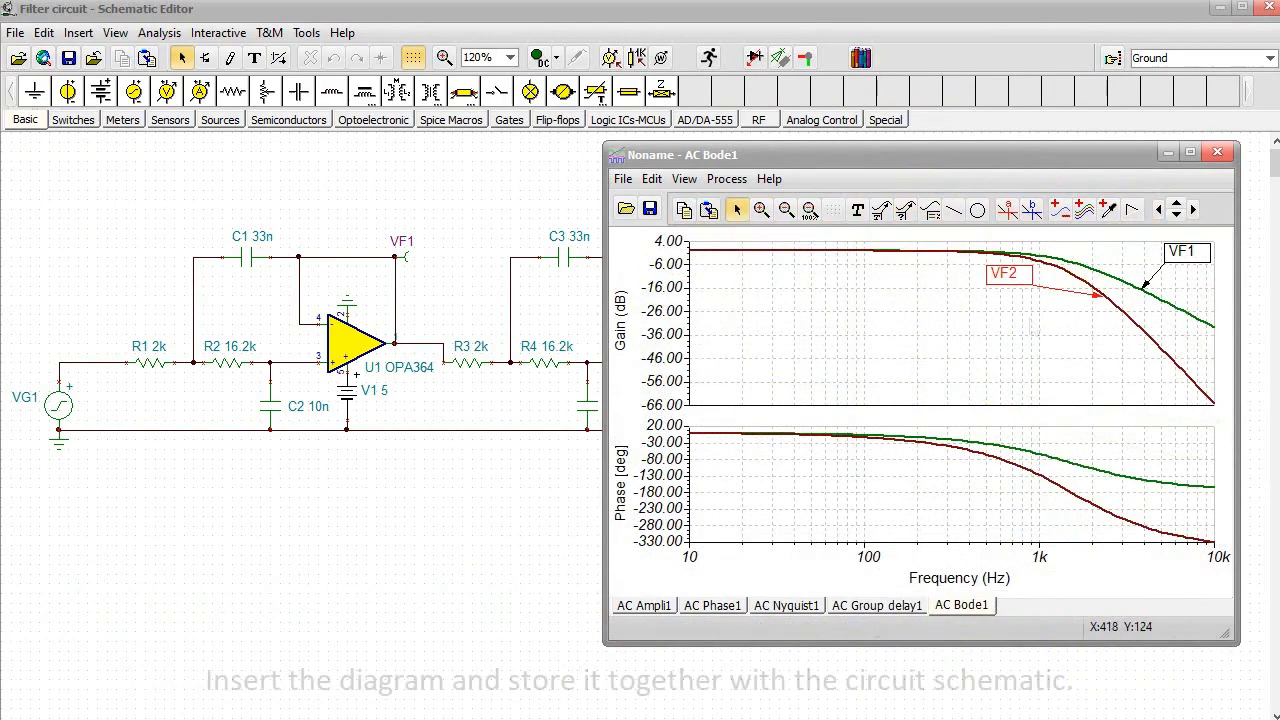
Step: Copy the Bode diagram and paste it onto the schematic right of the circuit
click(652, 178)
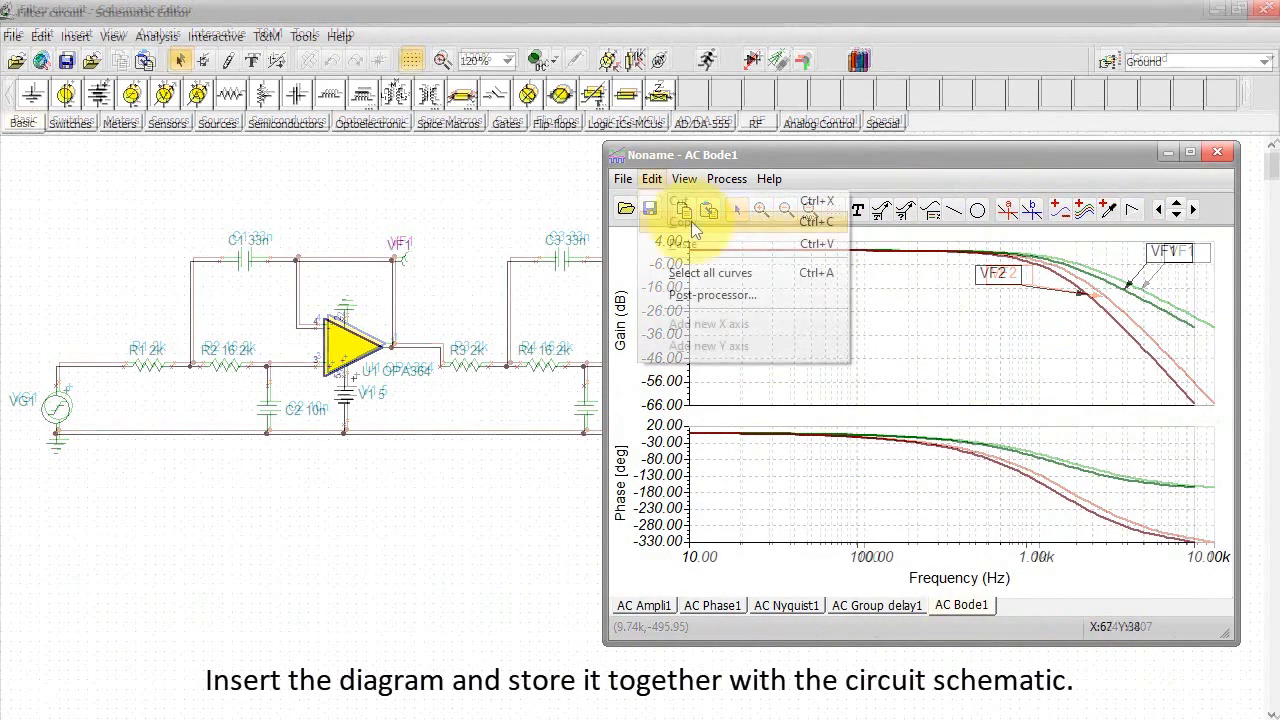
click(838, 237)
click(1220, 155)
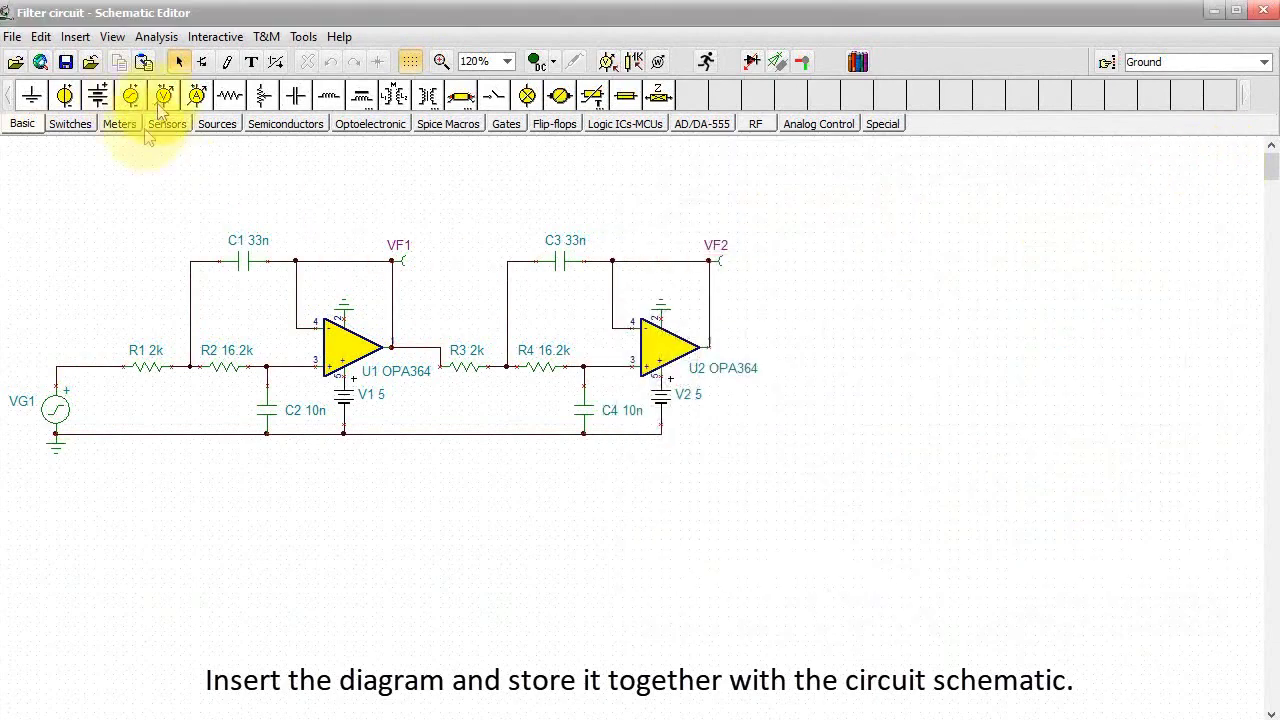
click(143, 61)
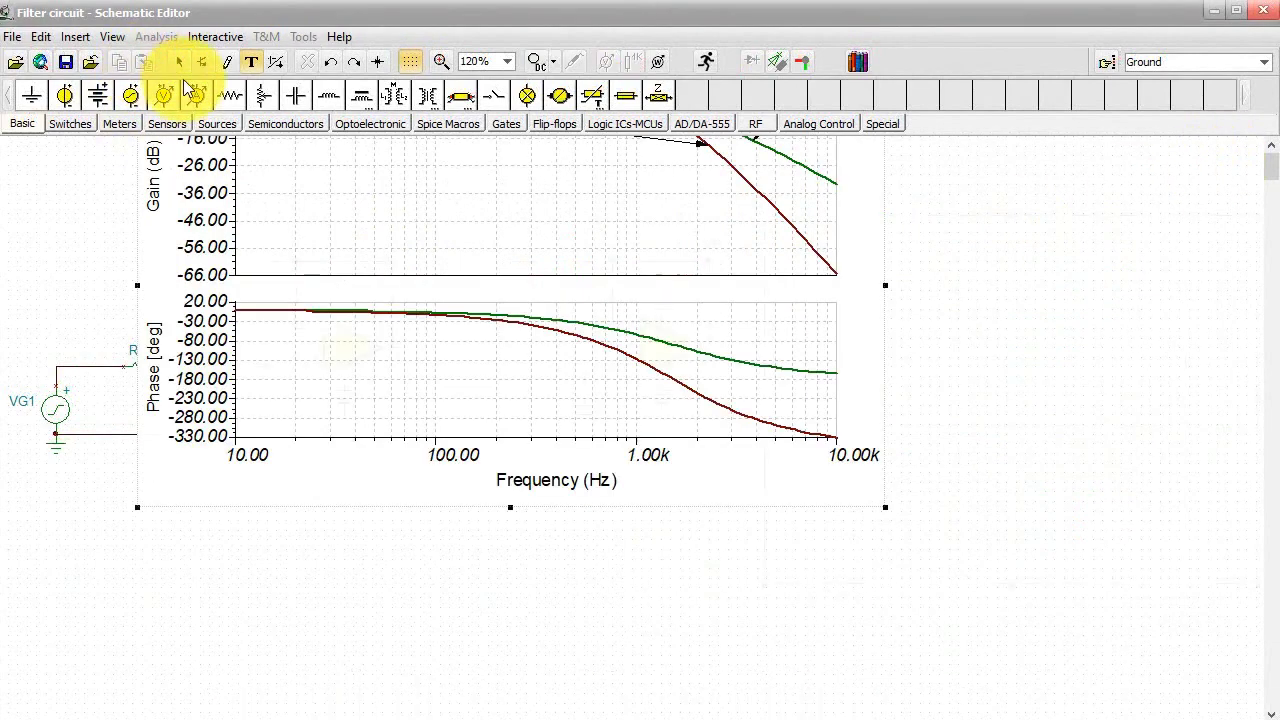
click(337, 200)
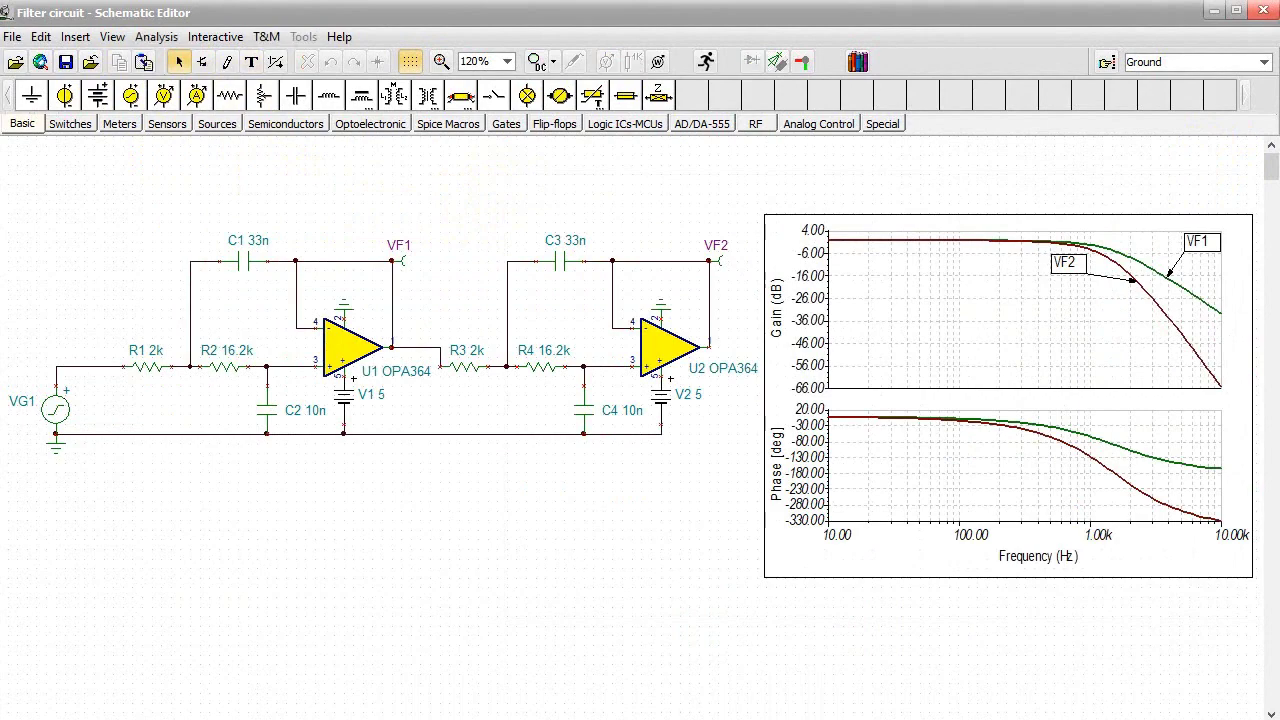
click(251, 61)
Step: Place the text 'Filter circuit' as a title above the schematic
text(Filter circuit)
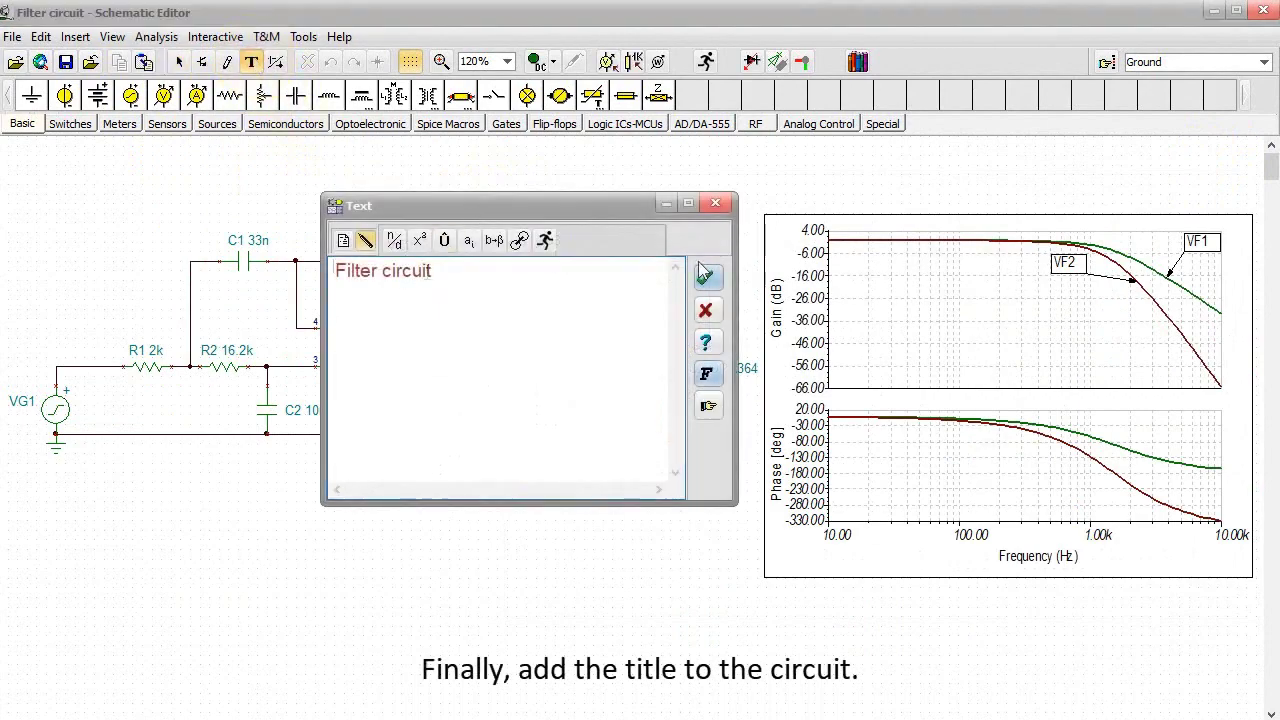
click(705, 277)
click(546, 158)
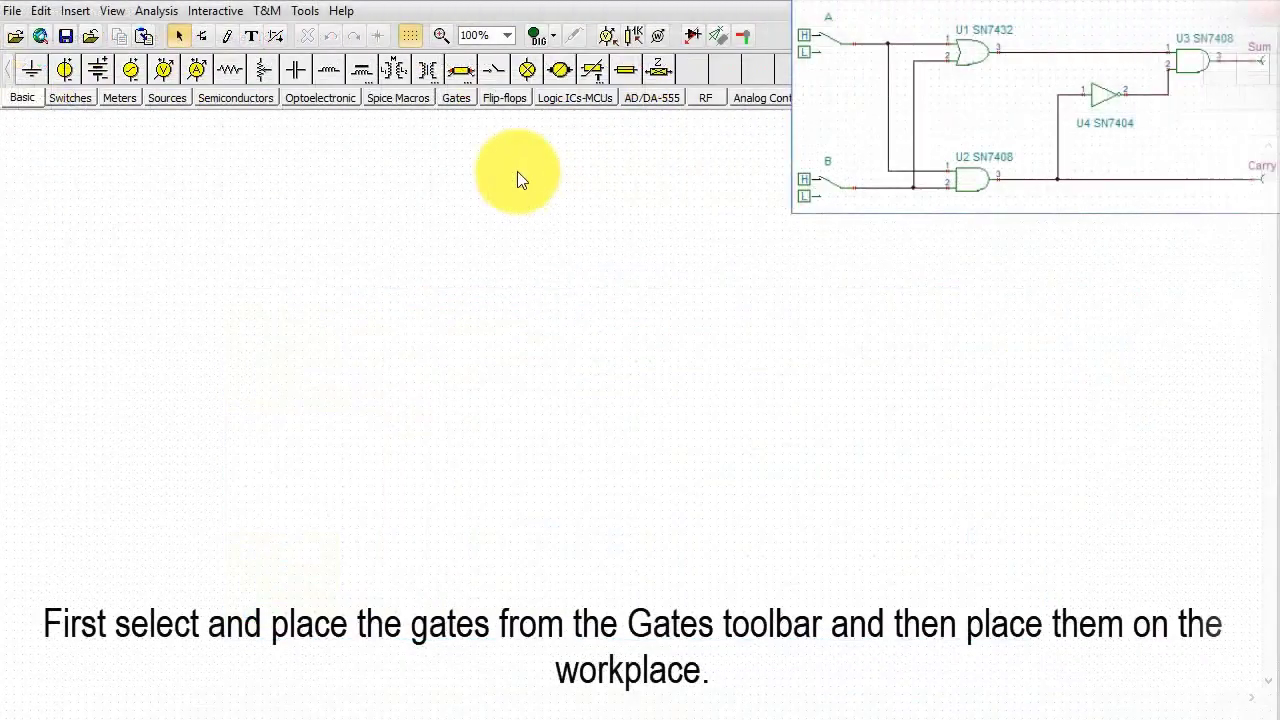
Step: Place two High-Low switches from the Switches parts
click(452, 101)
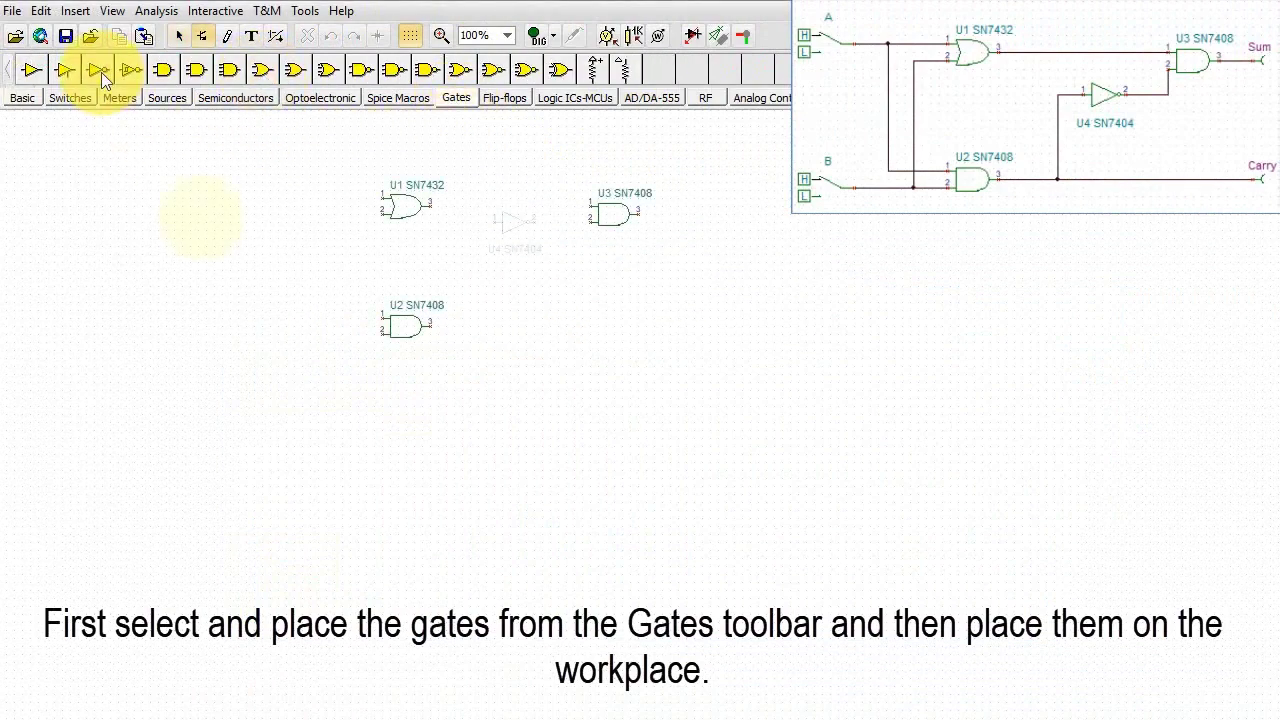
click(70, 97)
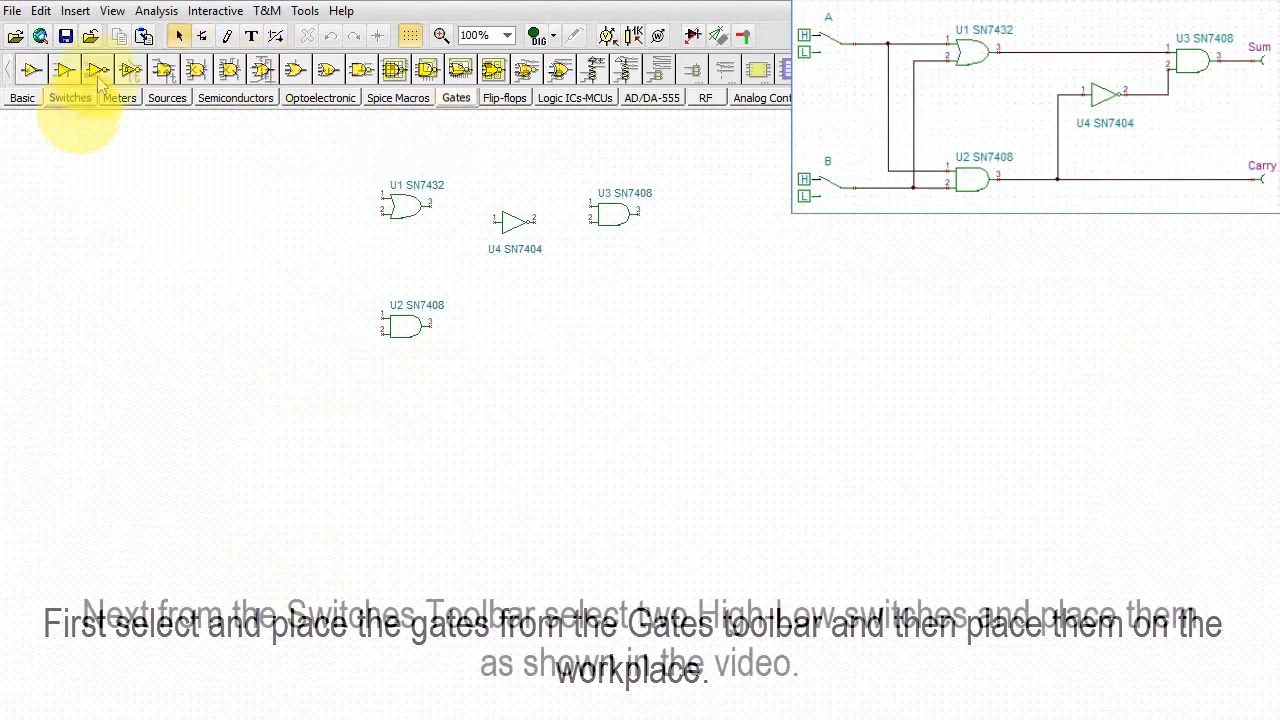
click(97, 72)
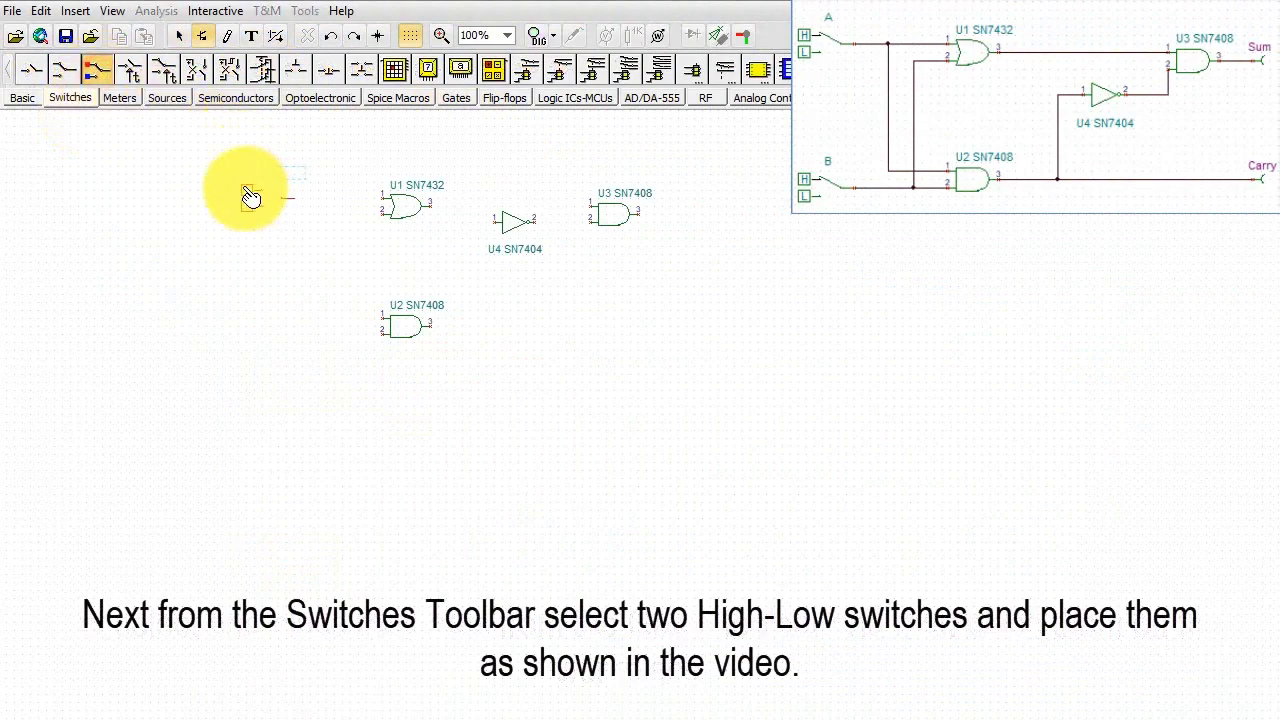
click(250, 195)
click(100, 66)
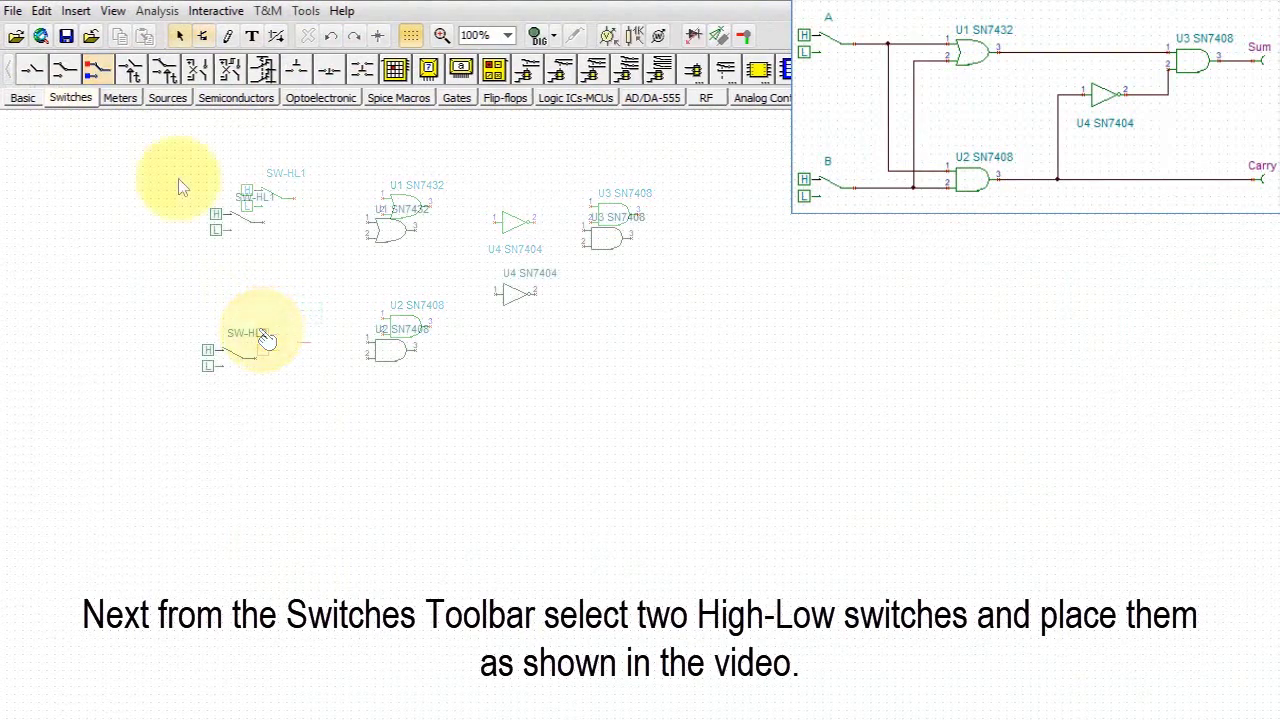
Step: Place voltage pin VF2 at the lower output
click(119, 97)
click(32, 69)
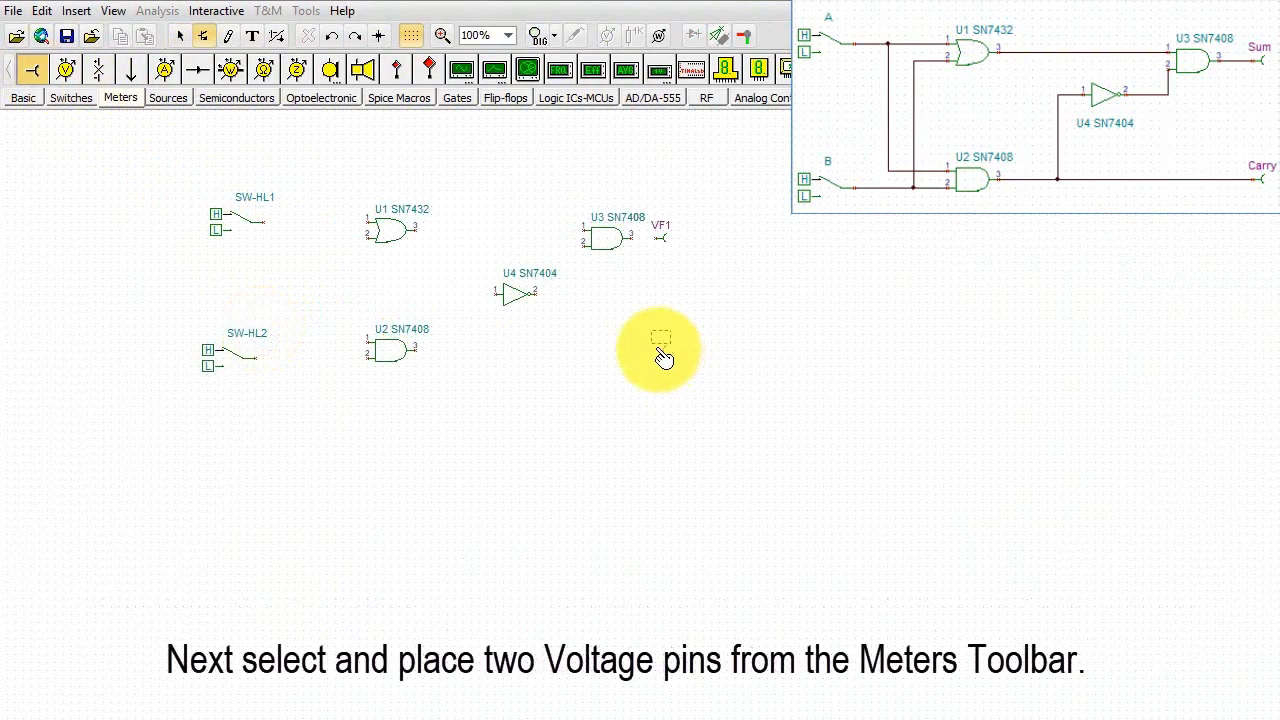
click(663, 355)
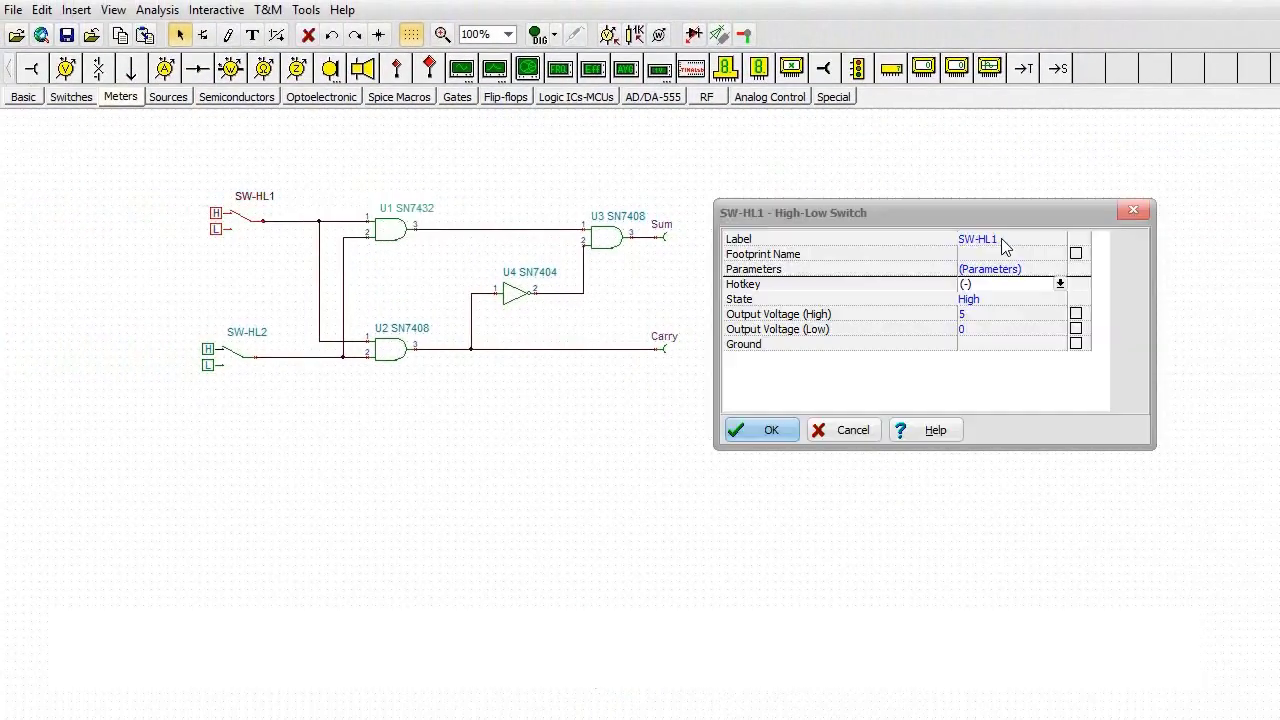
Step: Label the first switch 'A' and start digital interactive mode
double_click(1004, 248)
text(A)
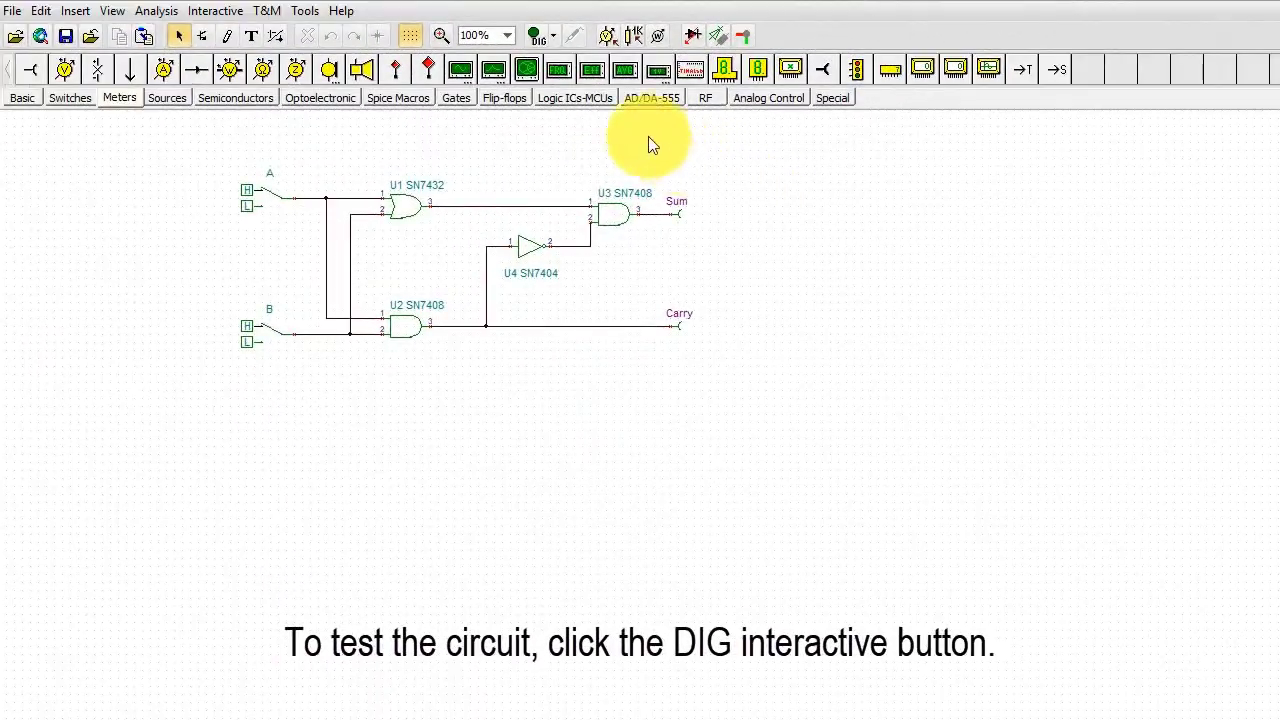
click(538, 39)
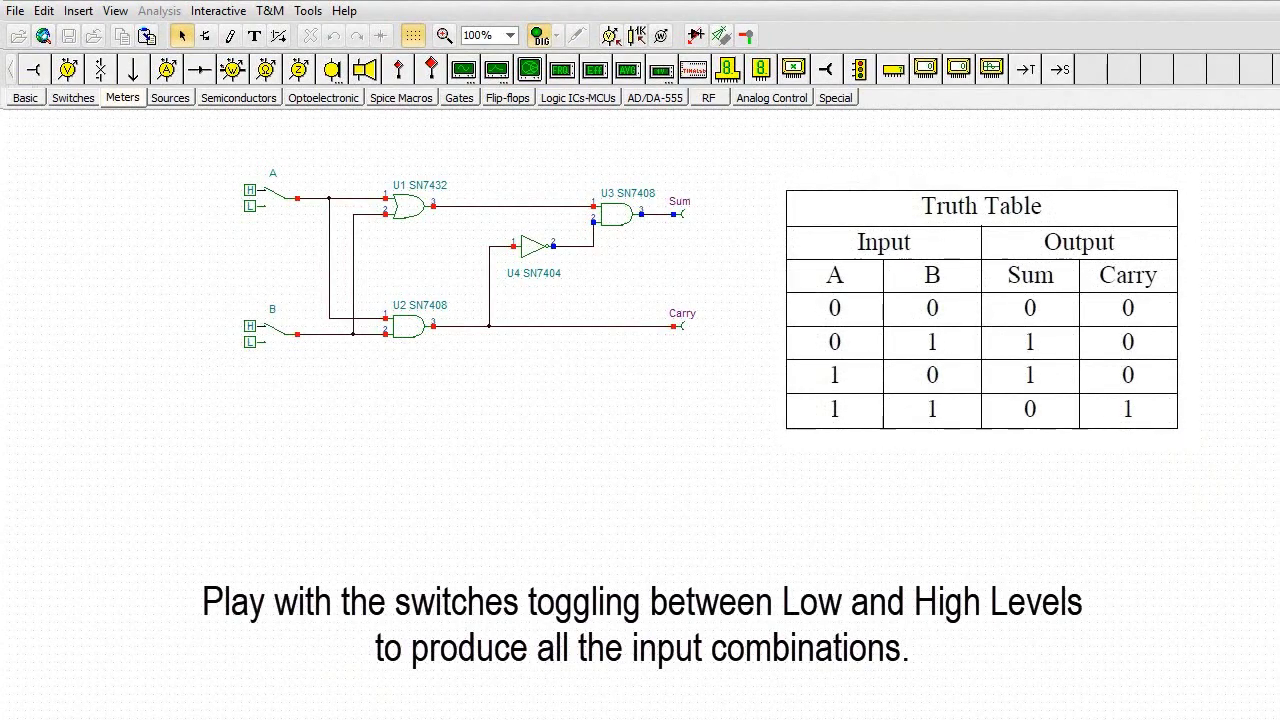
Step: Toggle the inputs through B Low, A High, then both High to check Sum and Carry
click(285, 343)
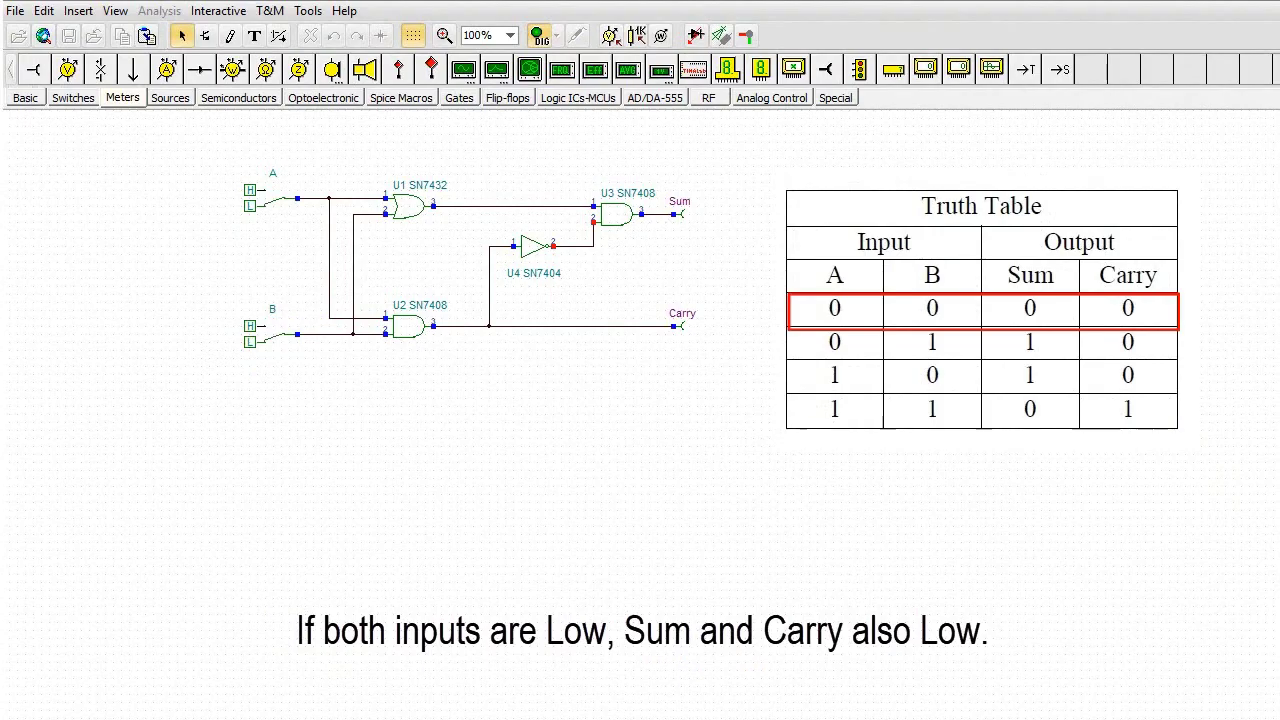
click(280, 196)
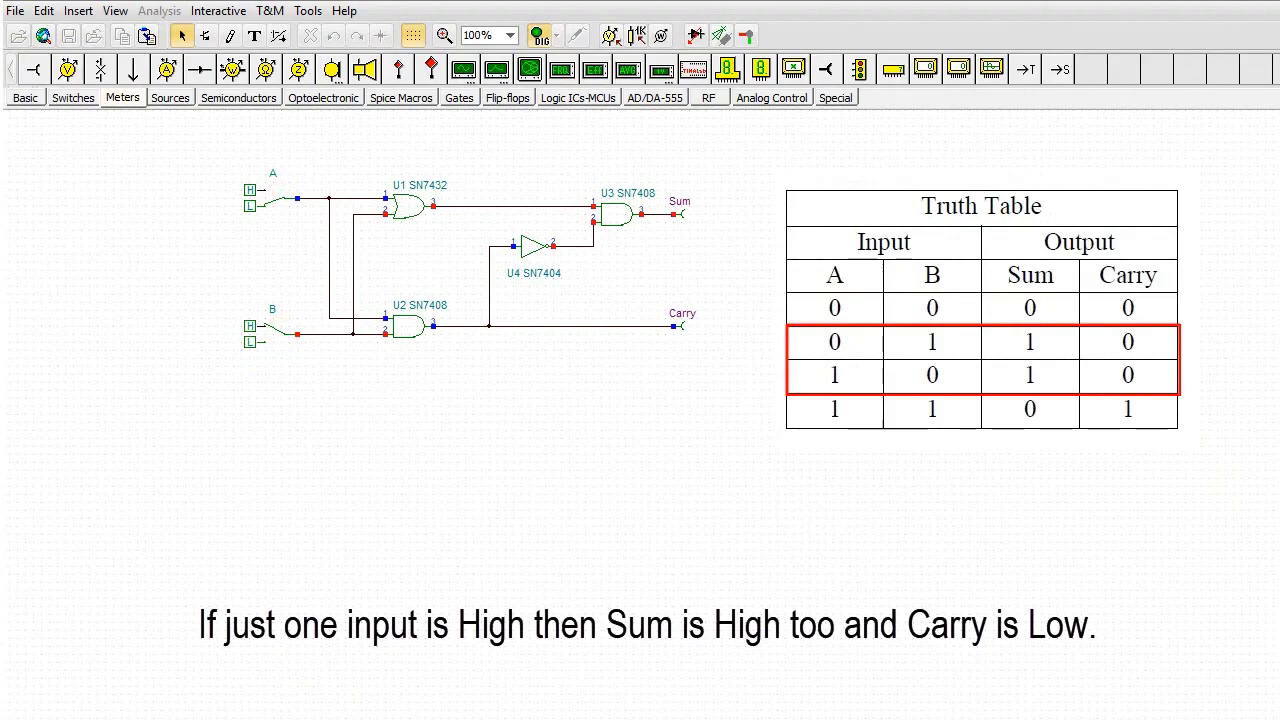
click(280, 196)
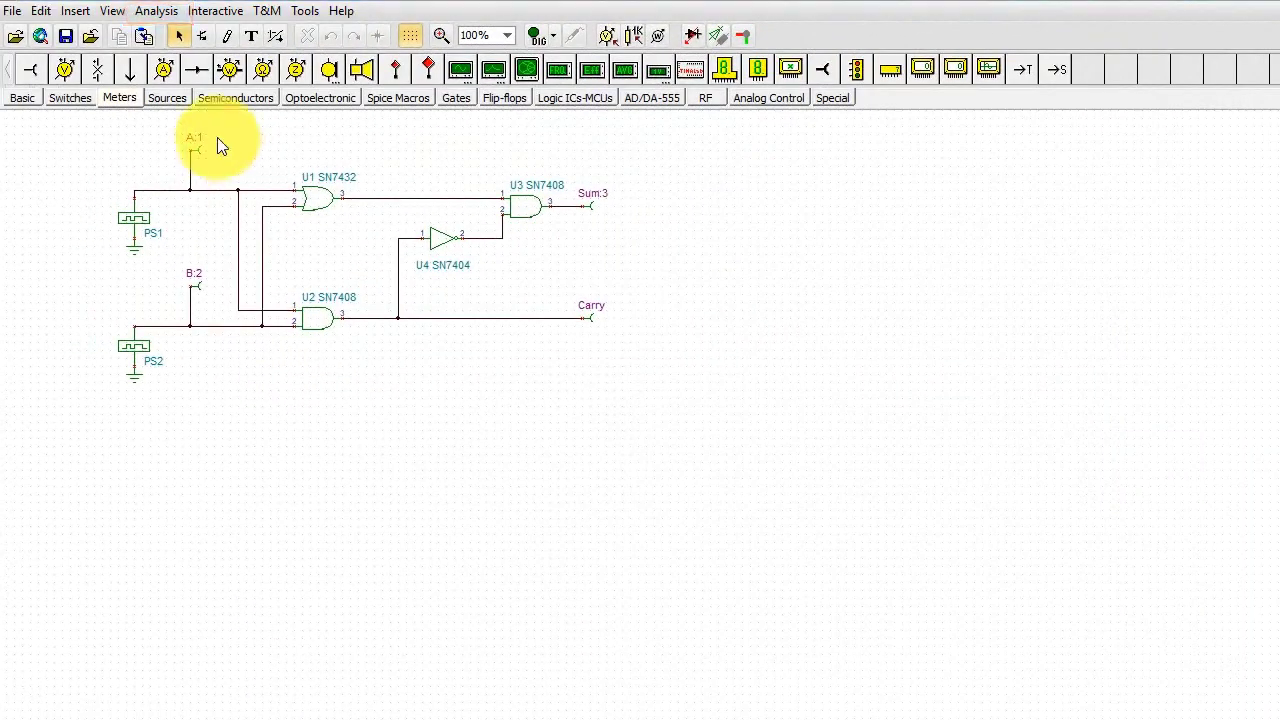
Step: Run a Digital Timing Analysis with simulation end time 1
click(157, 12)
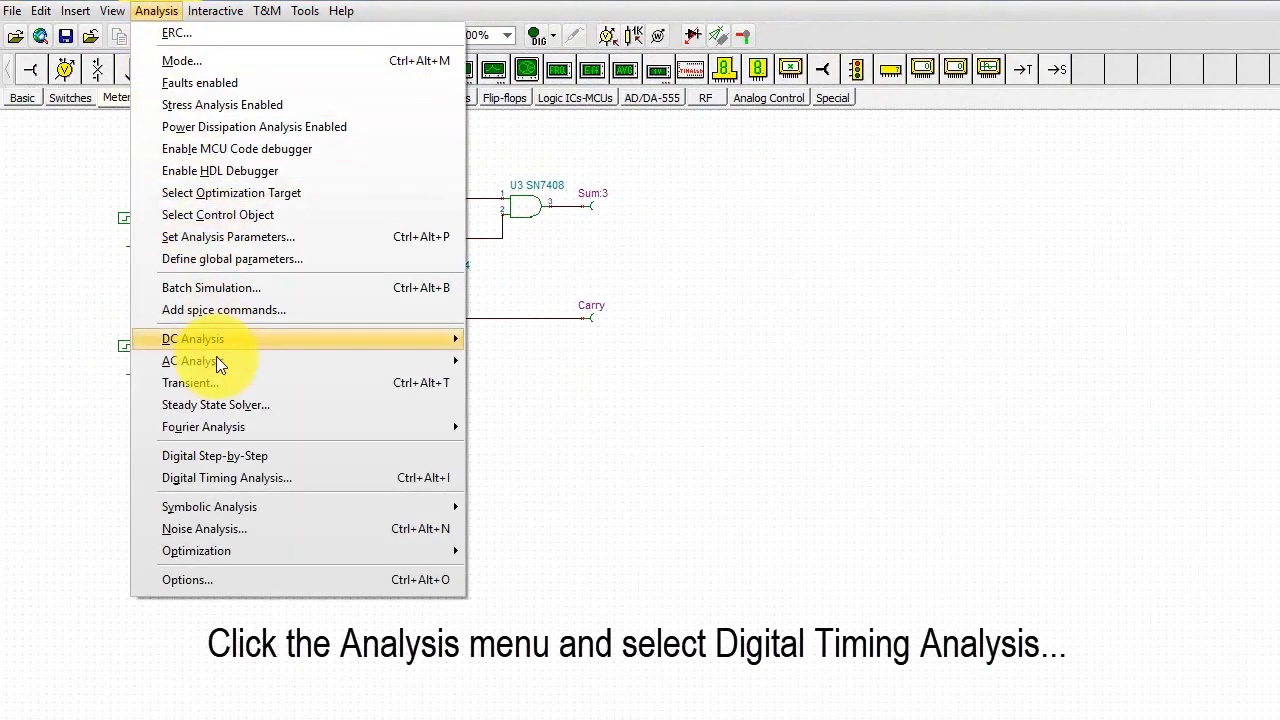
click(242, 482)
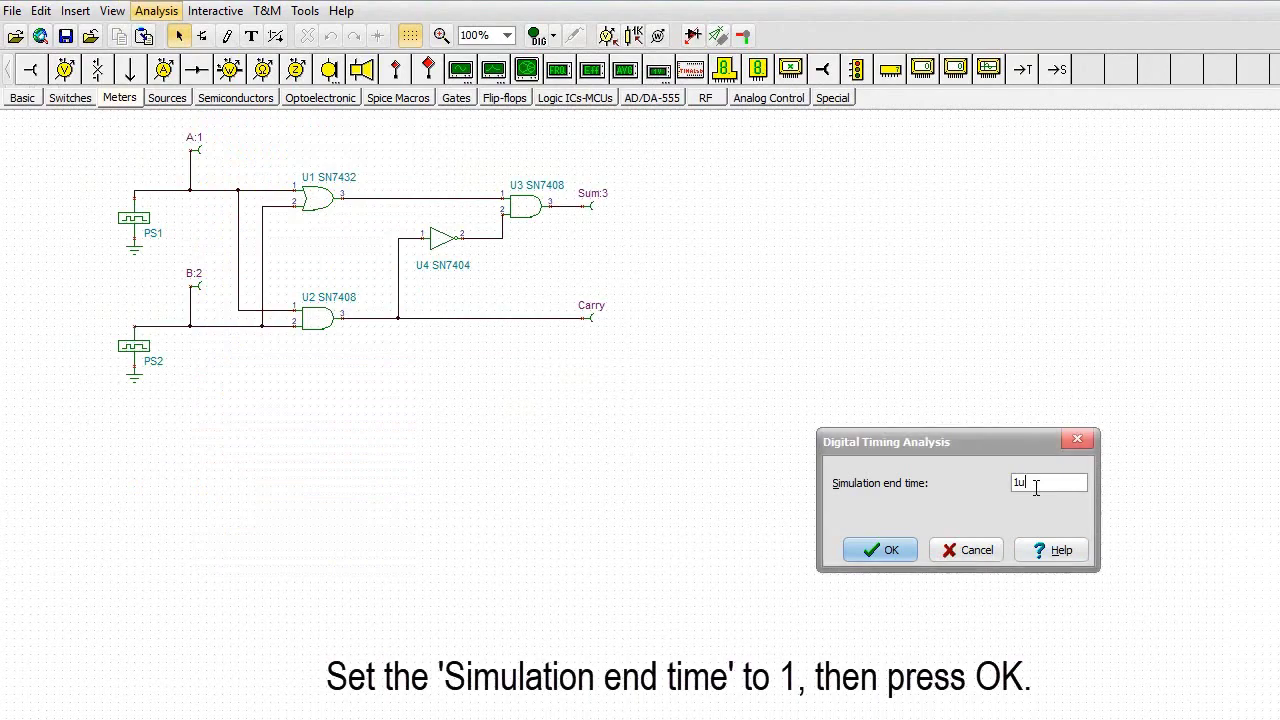
text(1)
click(885, 548)
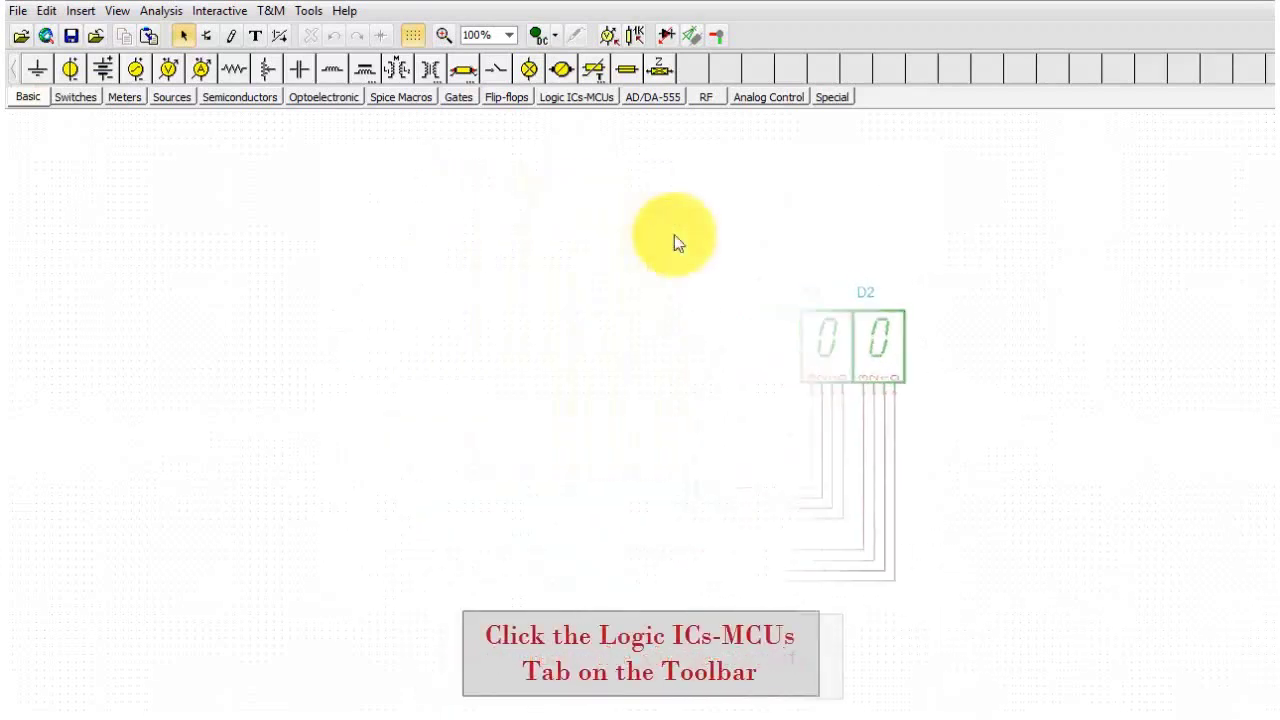
Step: Pick the PIC16F73 from the PIC16 device list and place it as U1
click(575, 100)
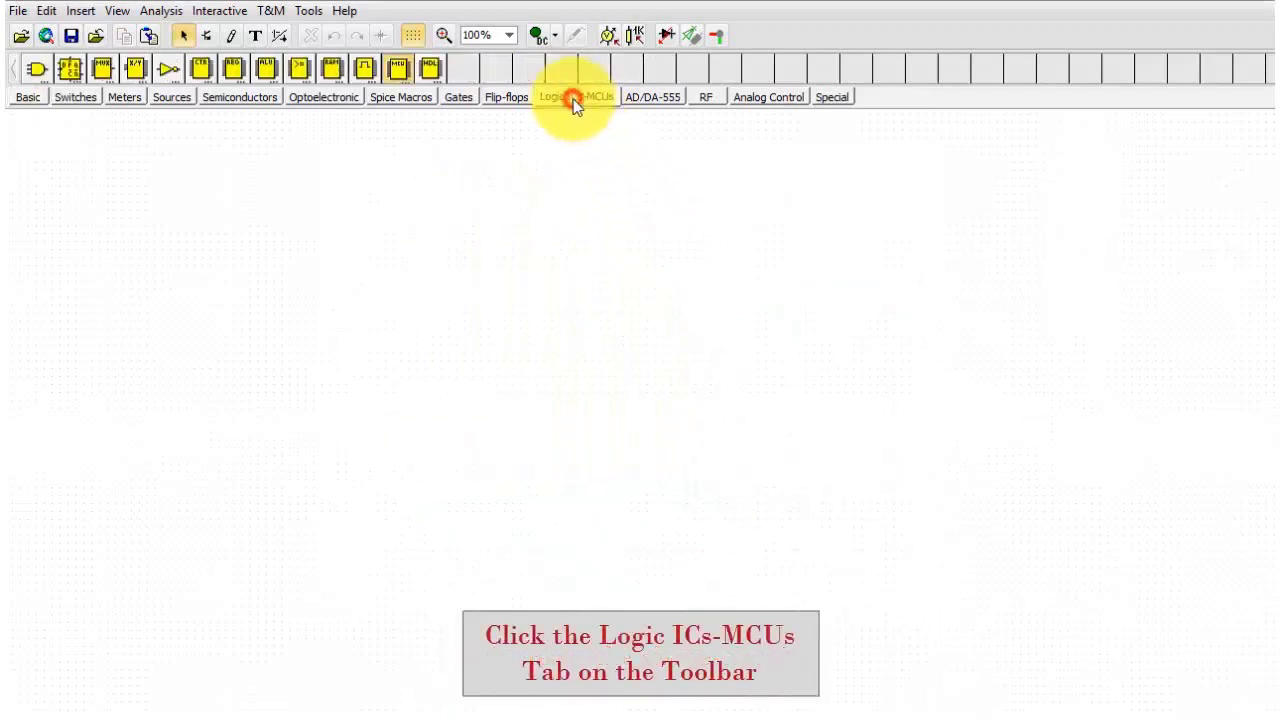
click(397, 70)
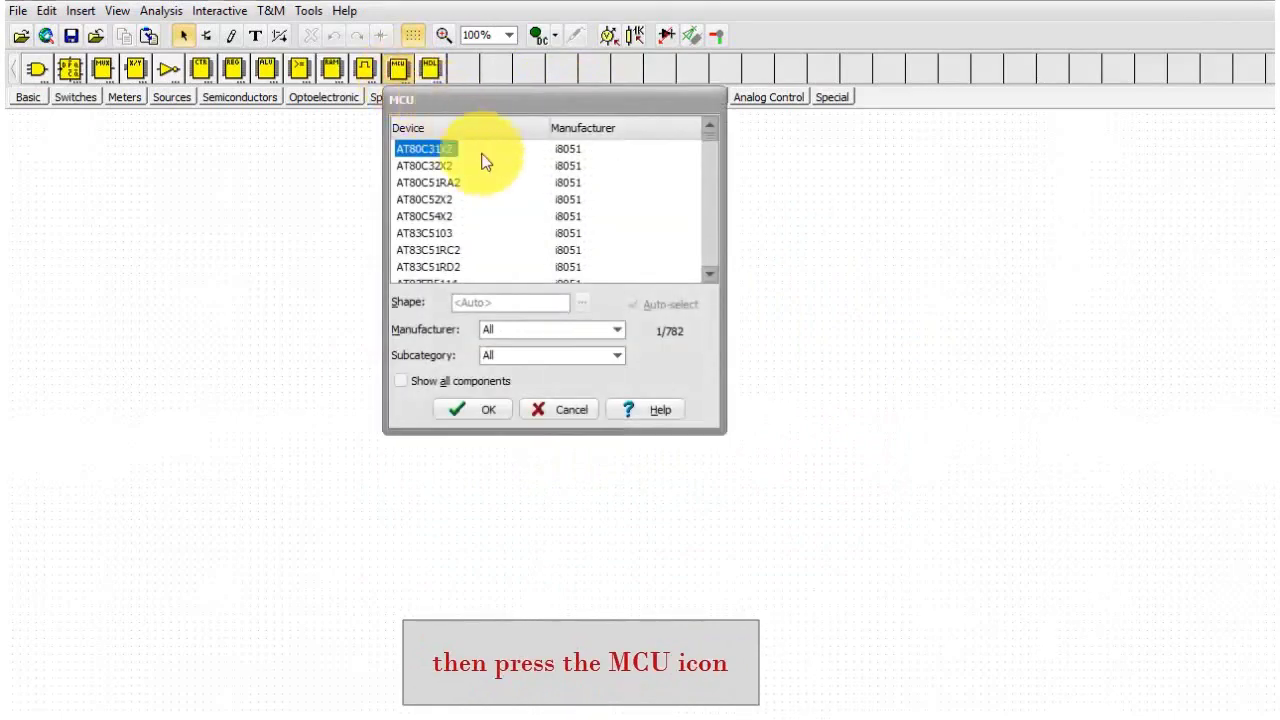
click(618, 334)
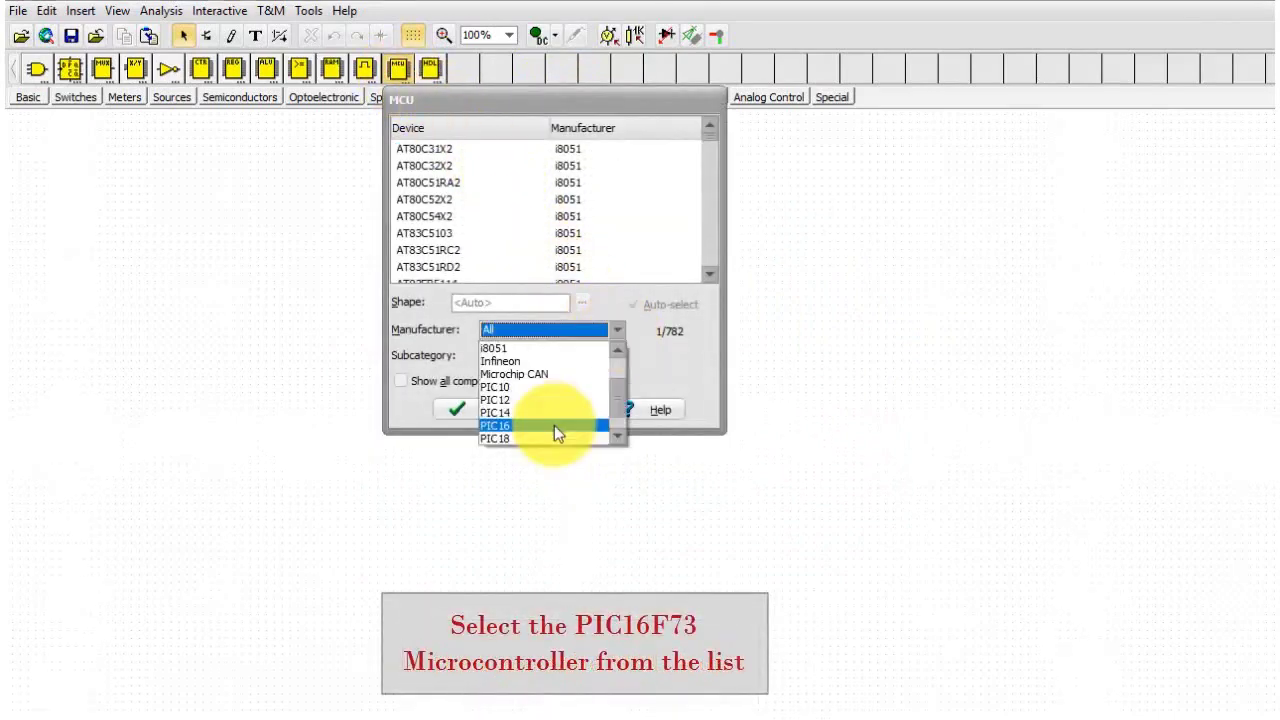
click(554, 425)
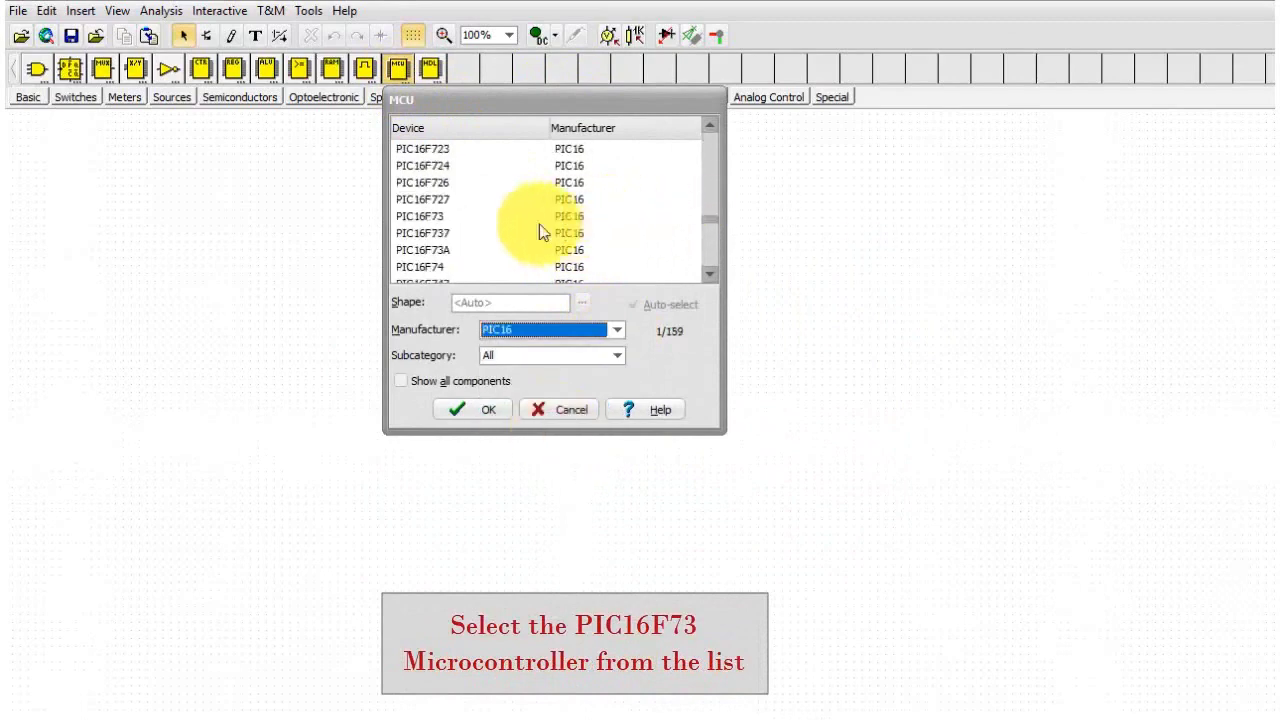
click(421, 219)
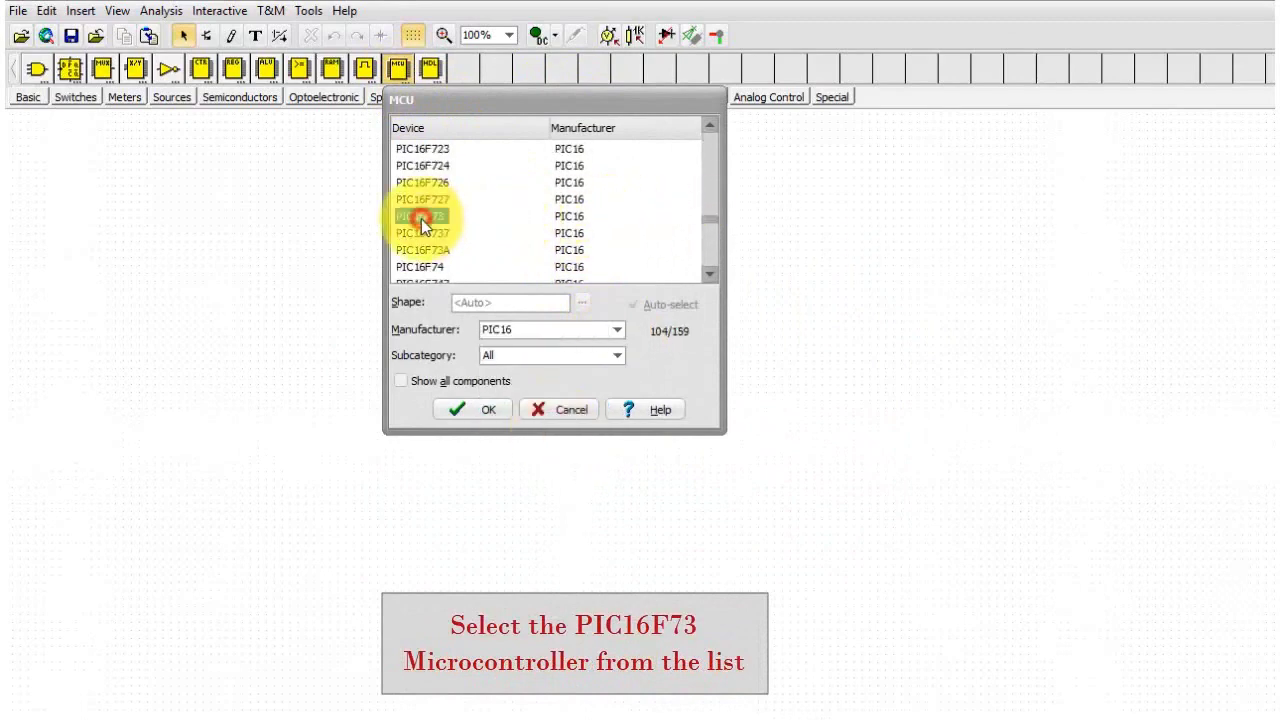
click(480, 410)
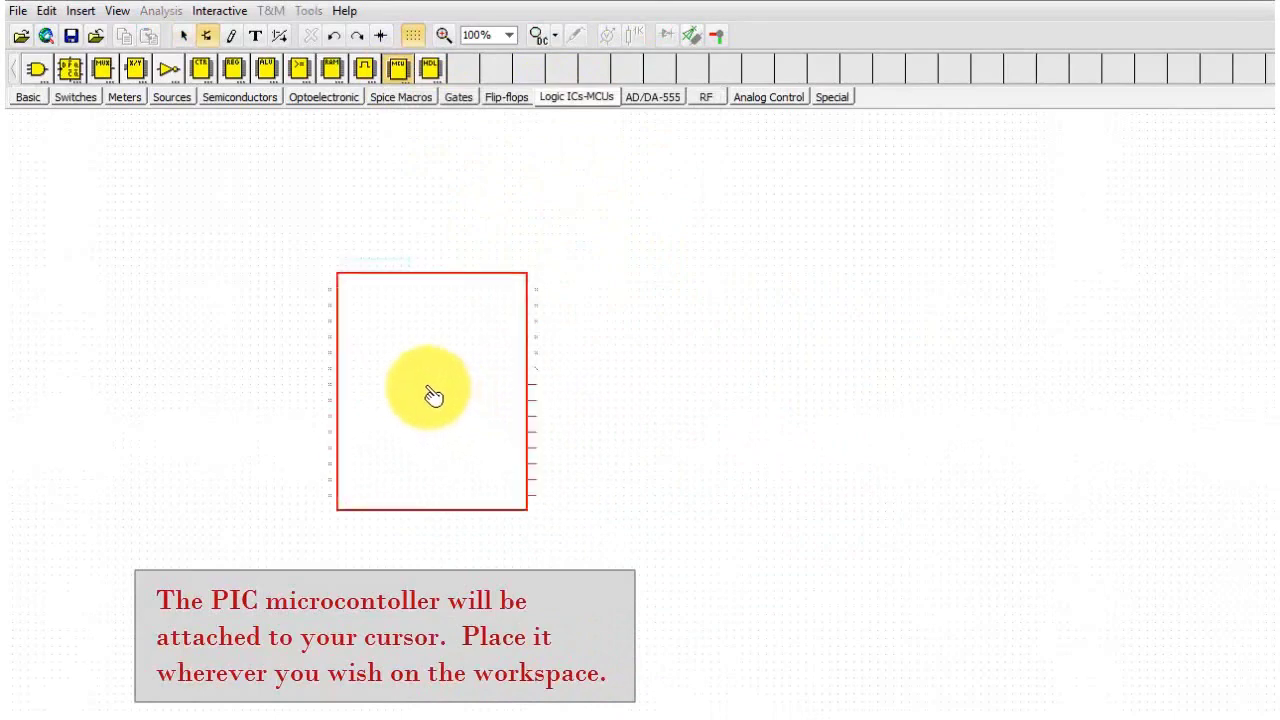
click(357, 357)
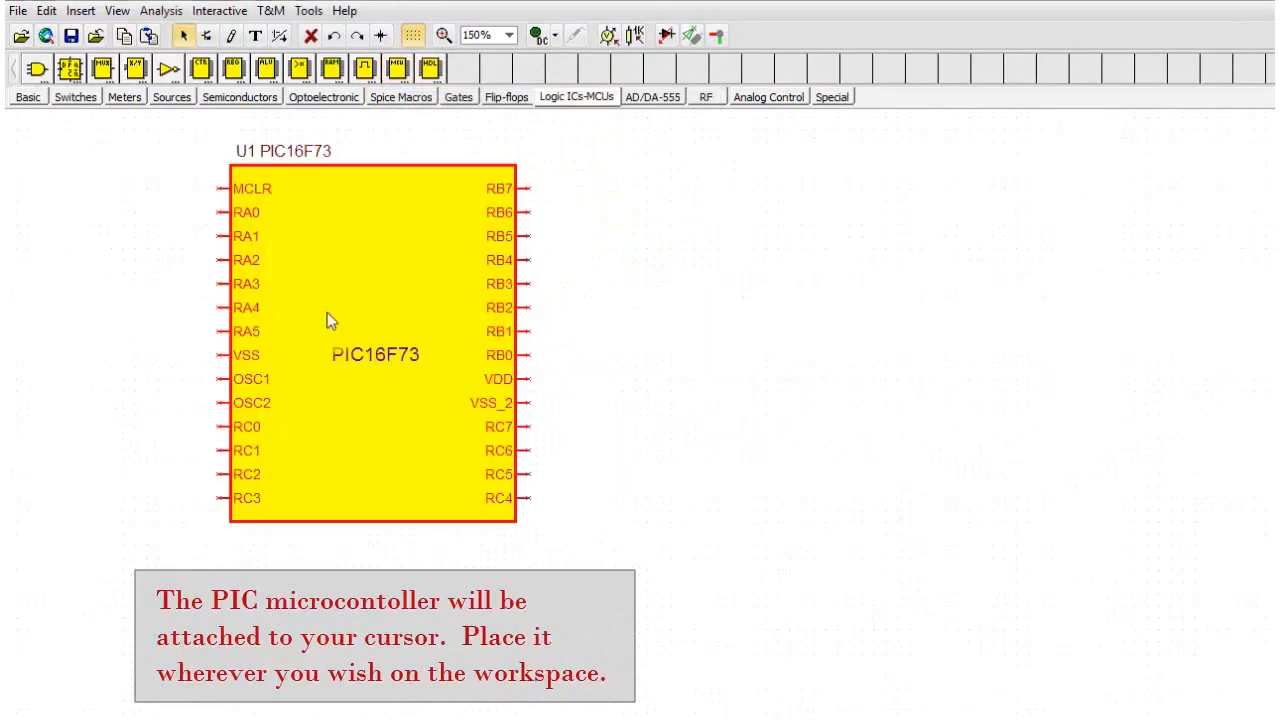
click(369, 331)
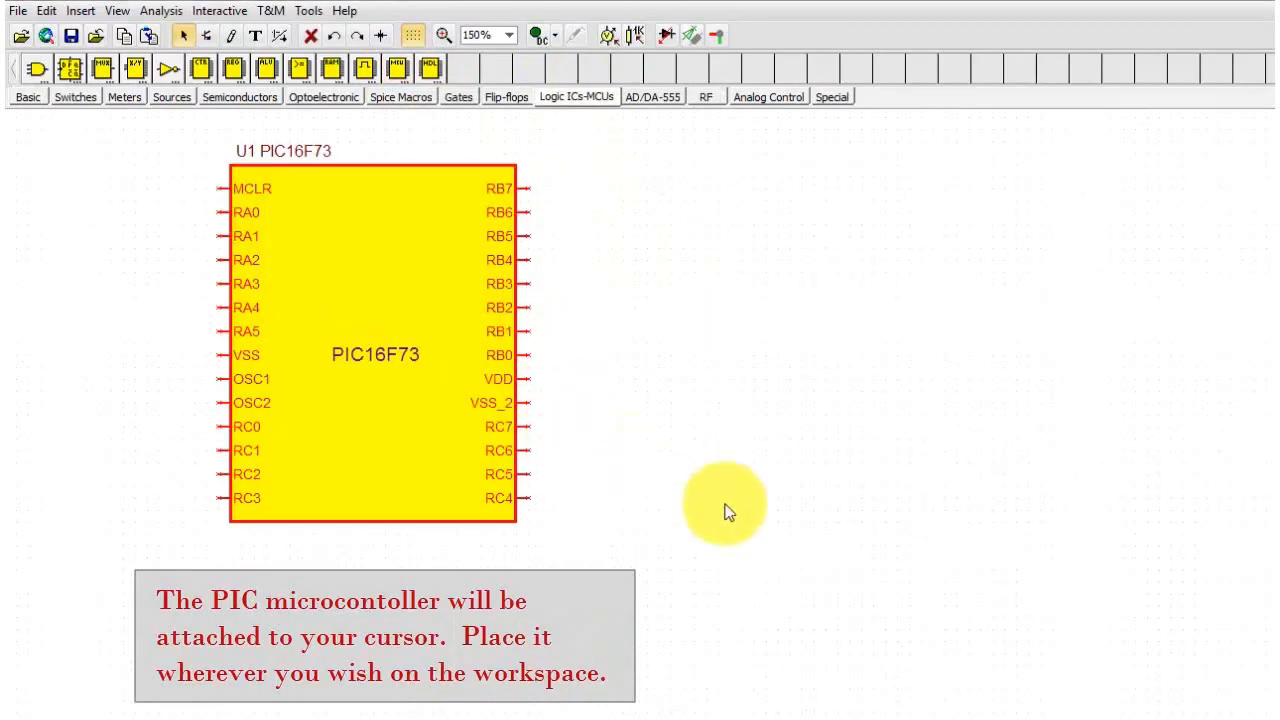
click(171, 97)
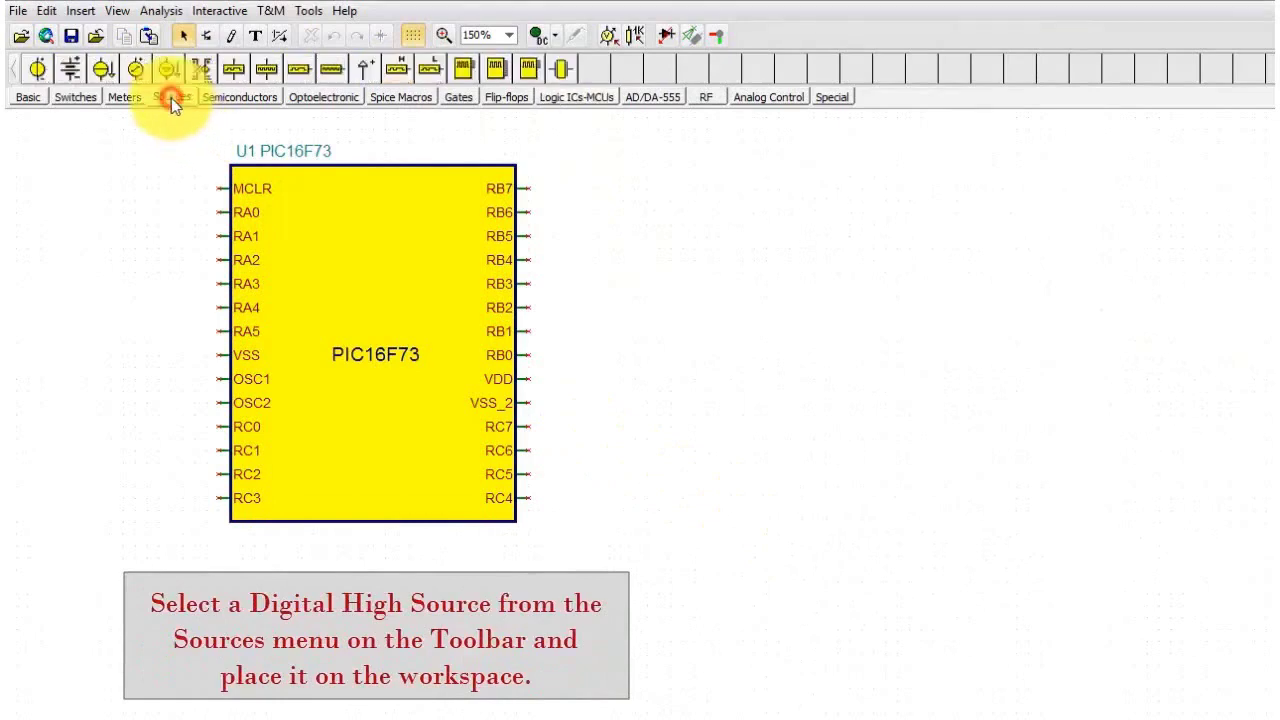
Step: Place a digital high source on VDD, two hex displays and a ground, then wire RC0 to D2
click(397, 72)
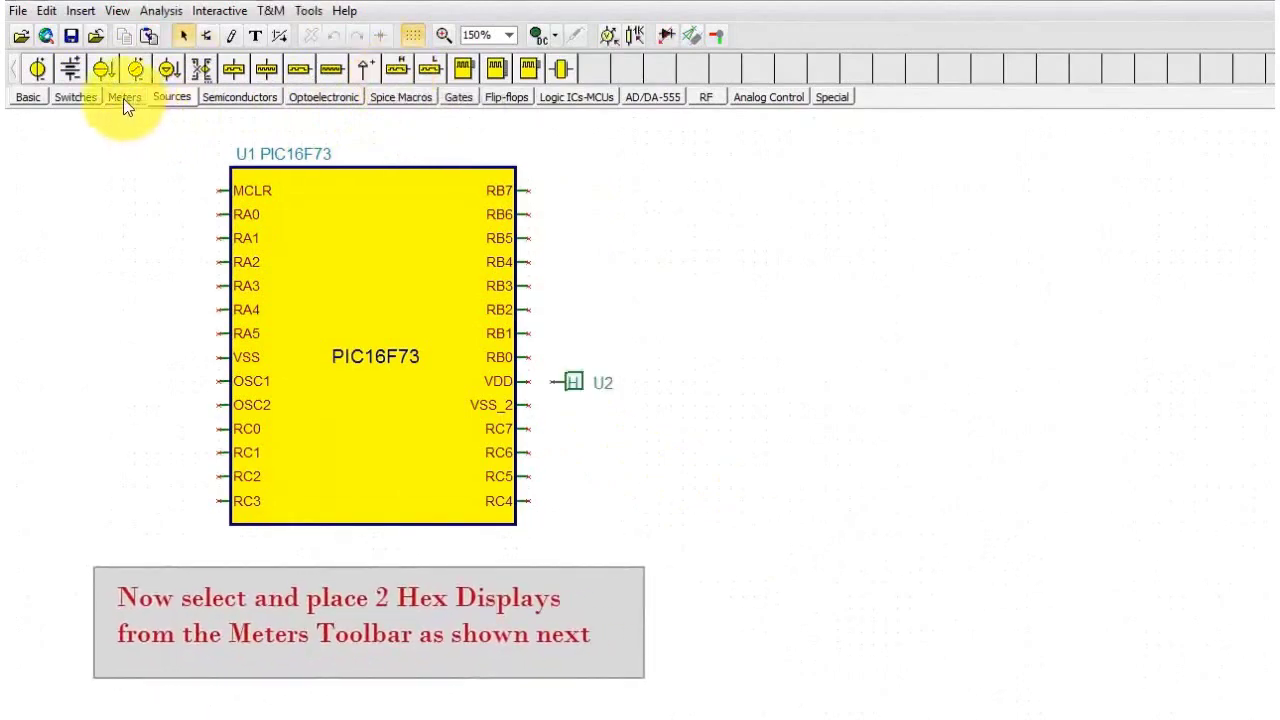
click(124, 98)
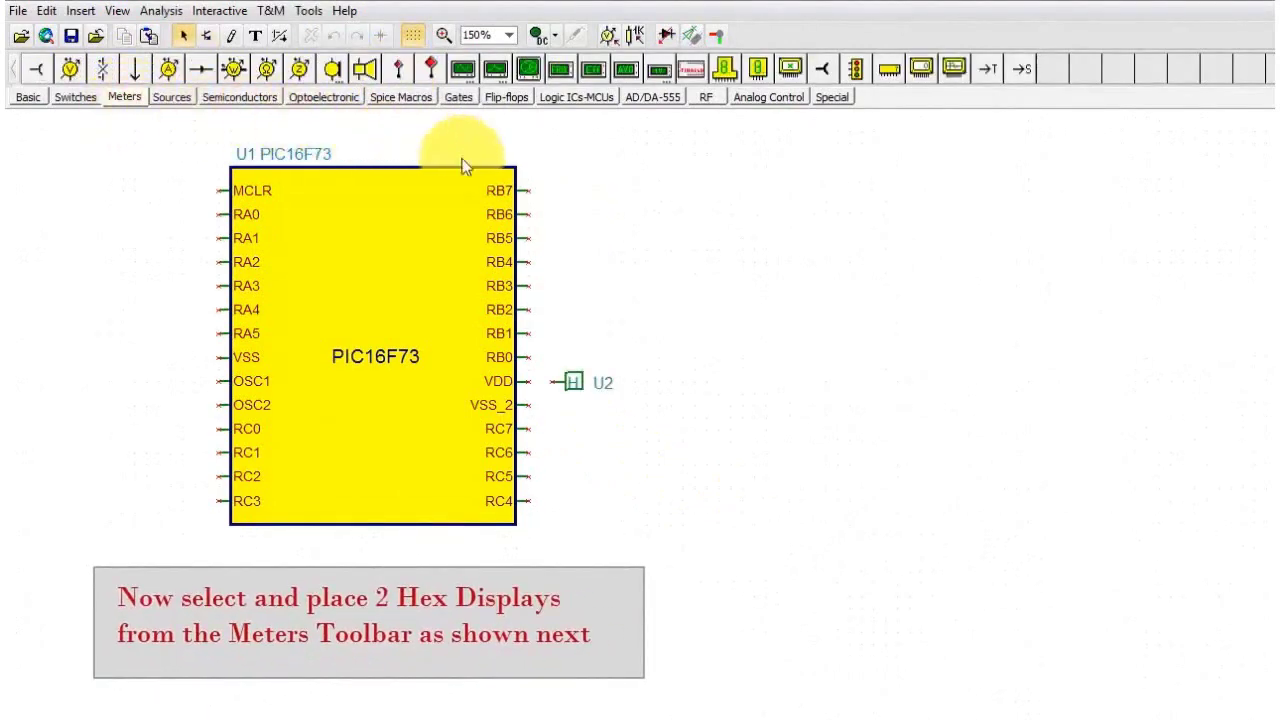
click(757, 72)
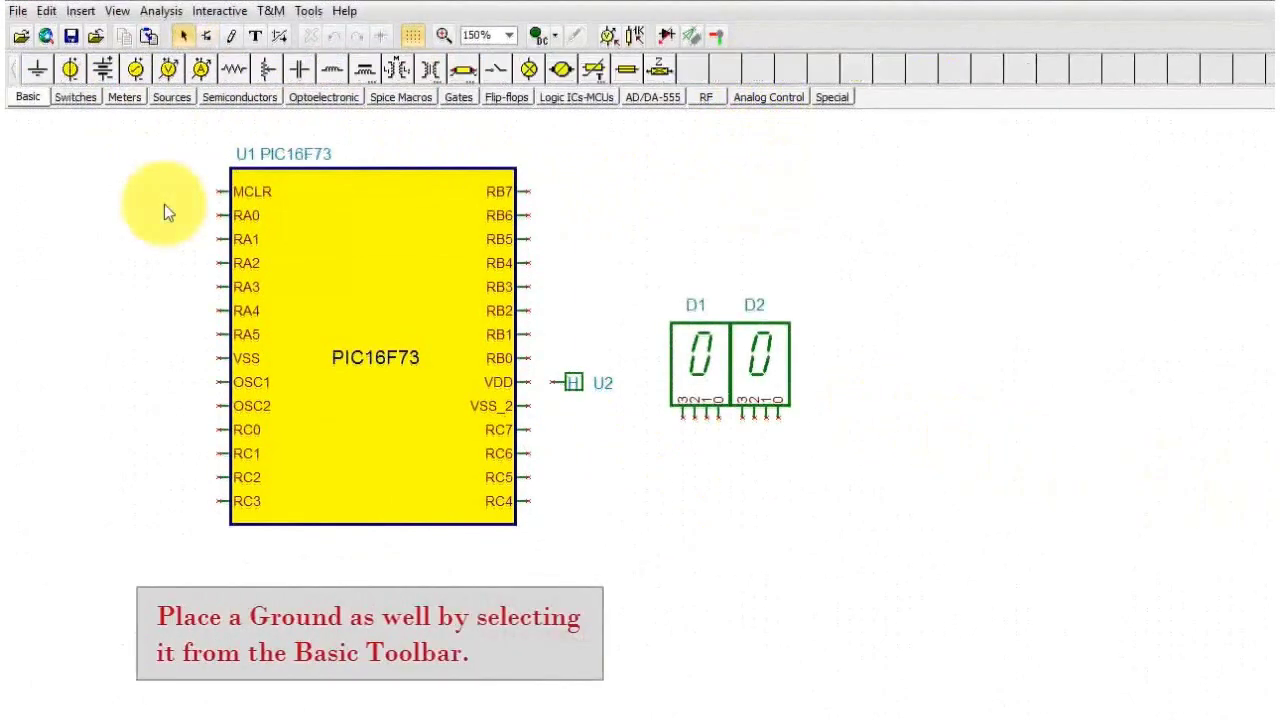
click(37, 68)
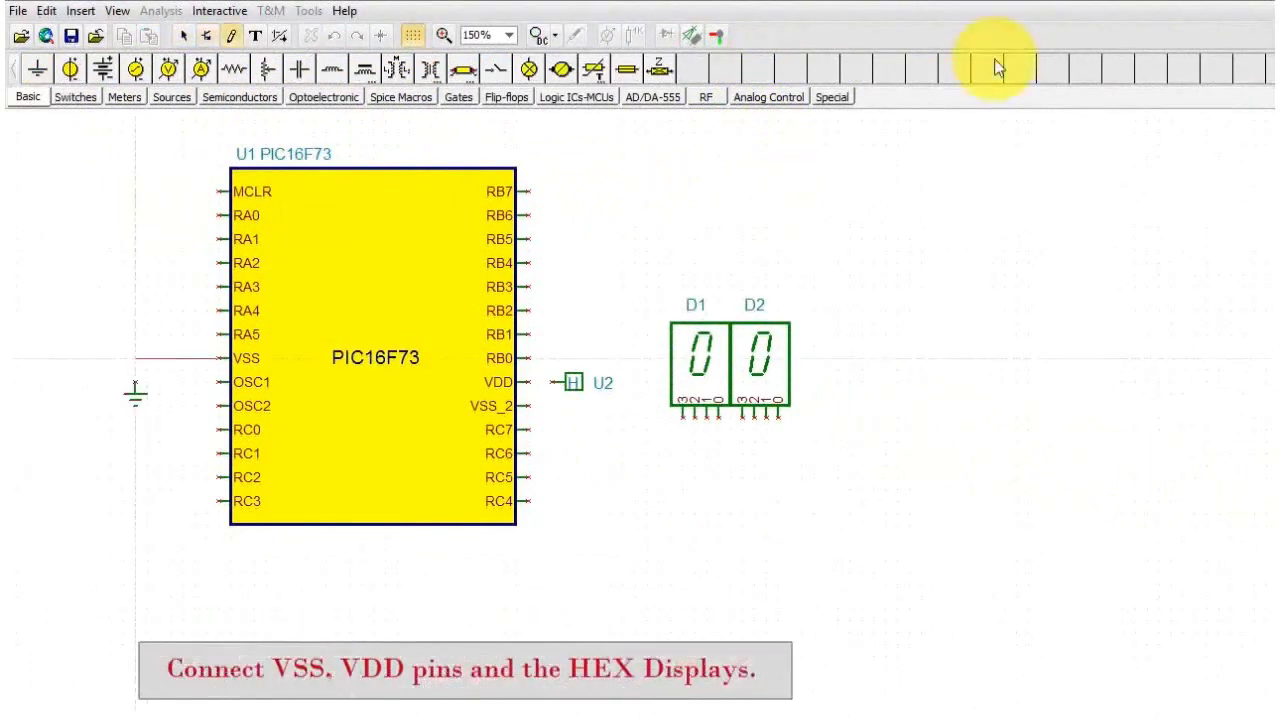
click(222, 429)
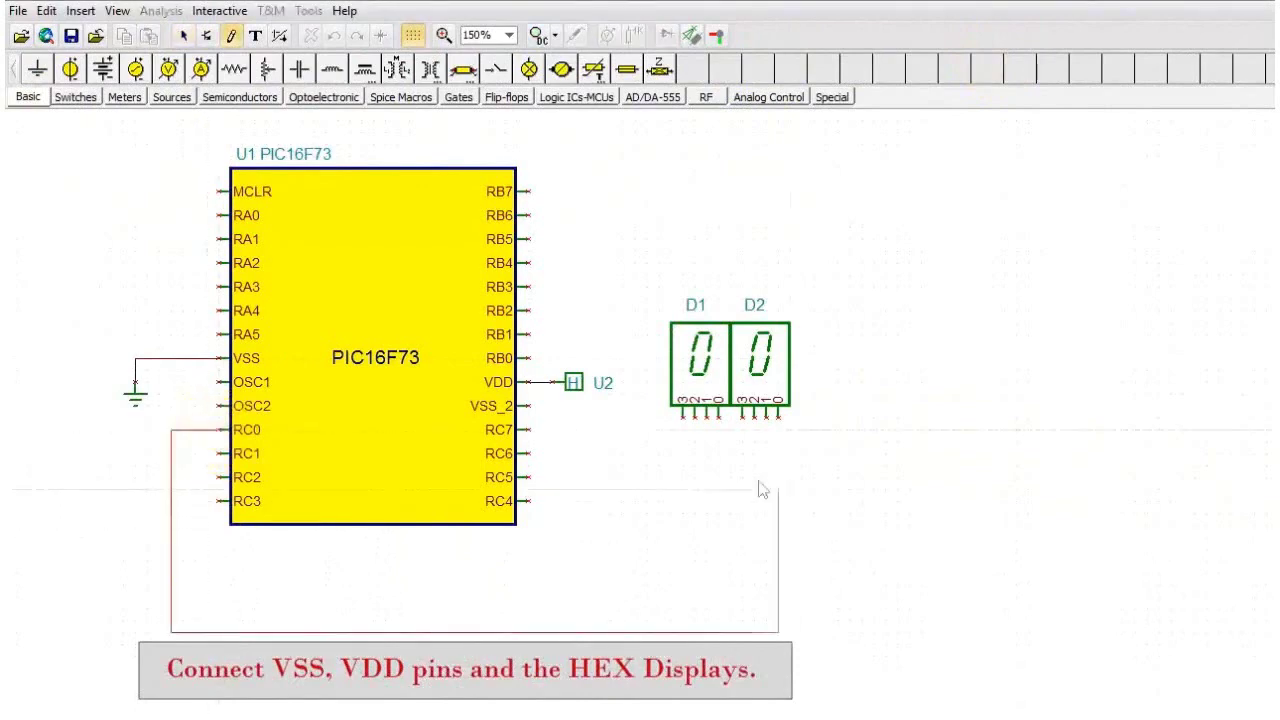
click(778, 417)
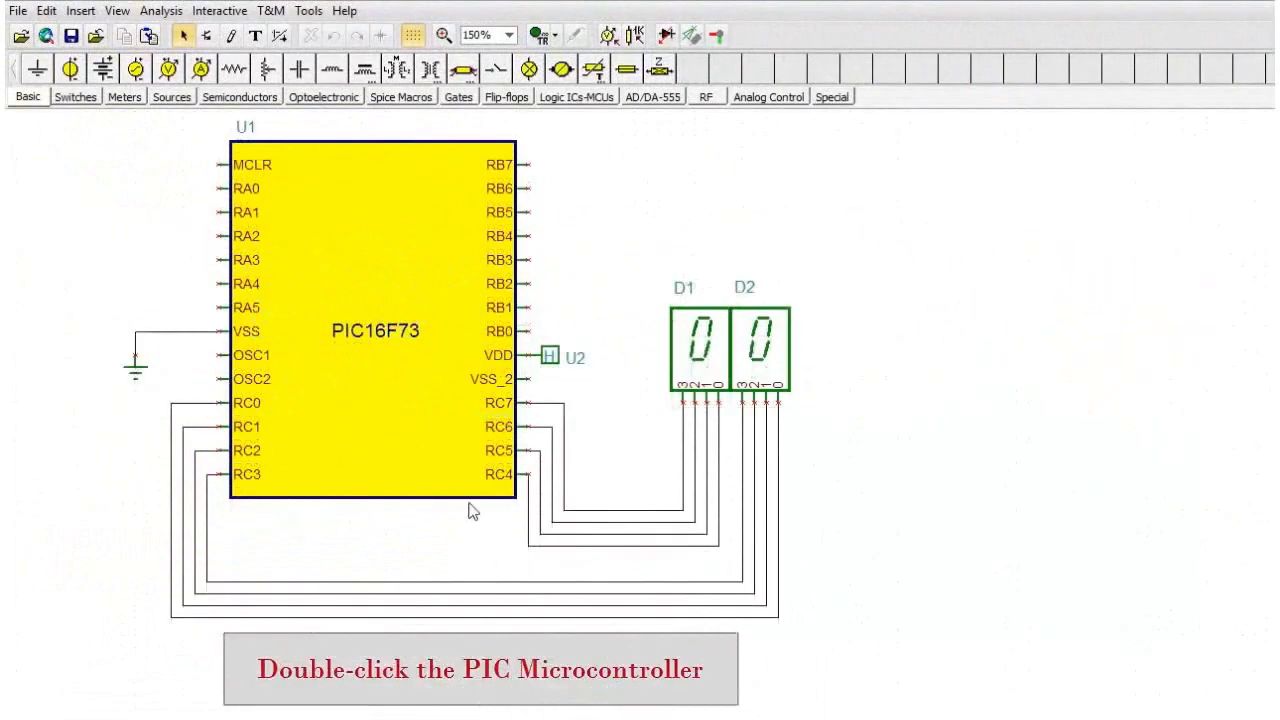
Step: Switch U1's program input from ASM code to C Code and bring up the C project editor
double_click(385, 372)
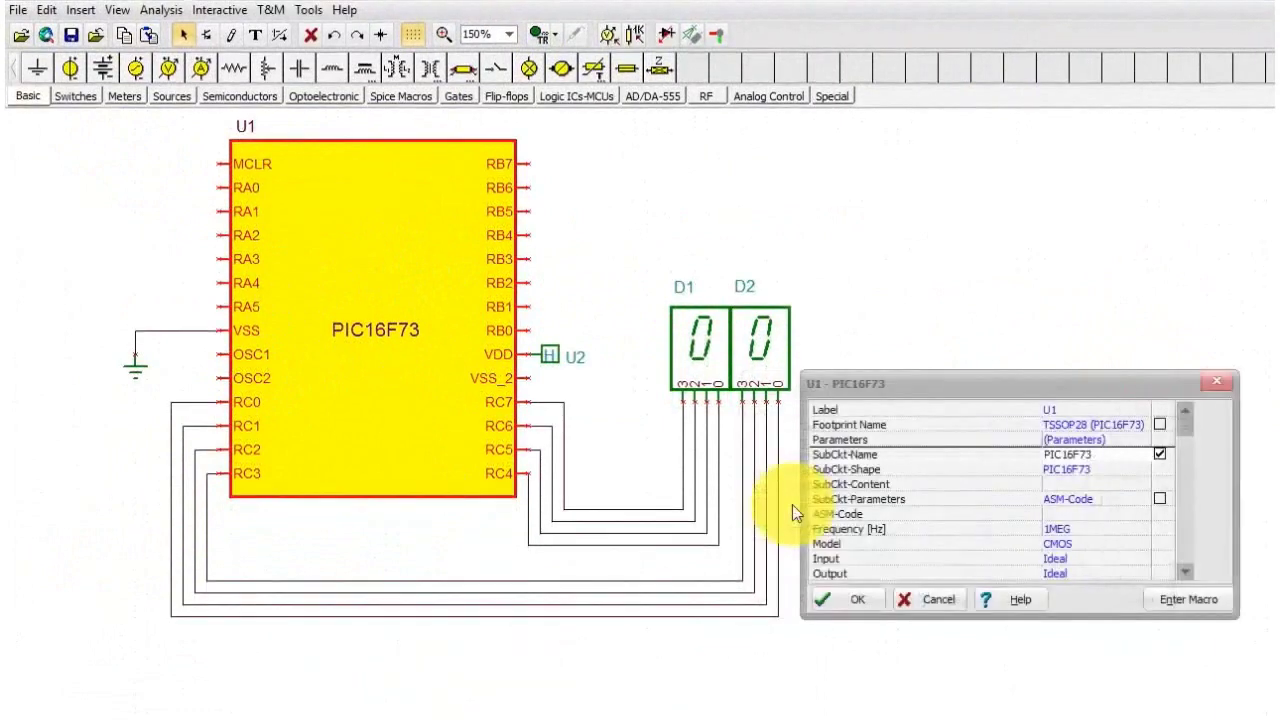
click(1142, 514)
click(1143, 514)
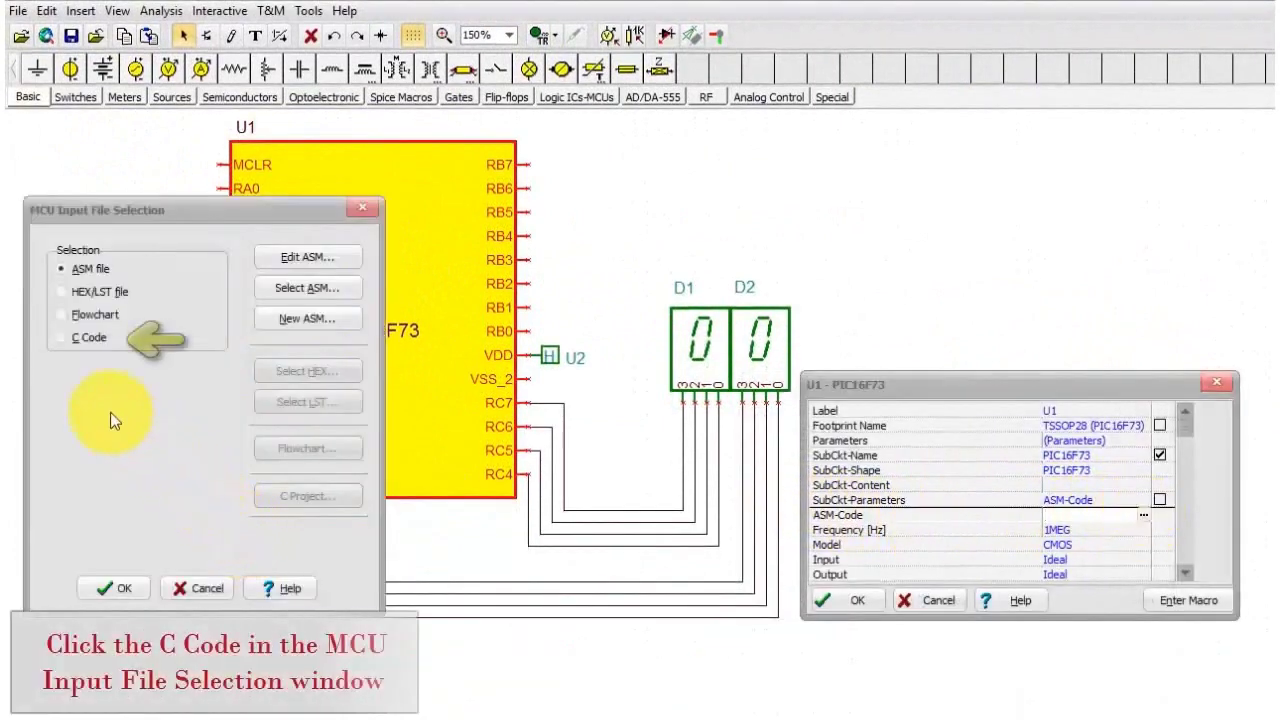
click(61, 338)
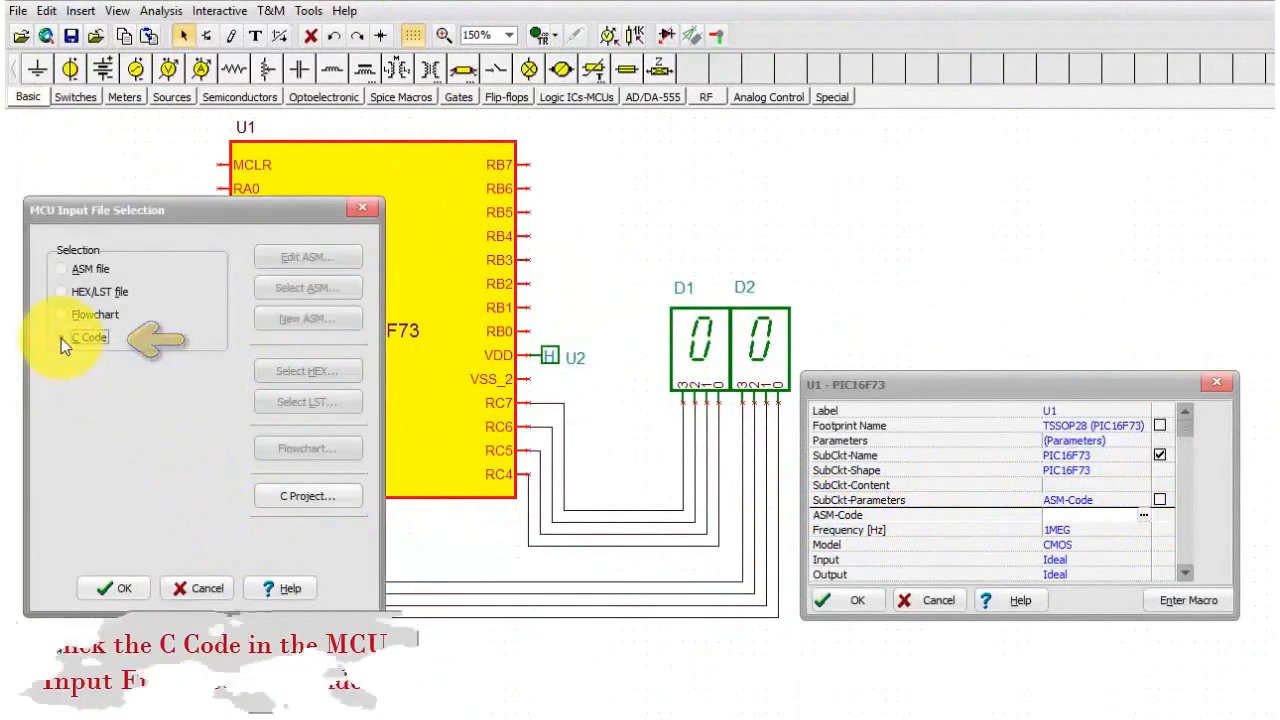
click(298, 501)
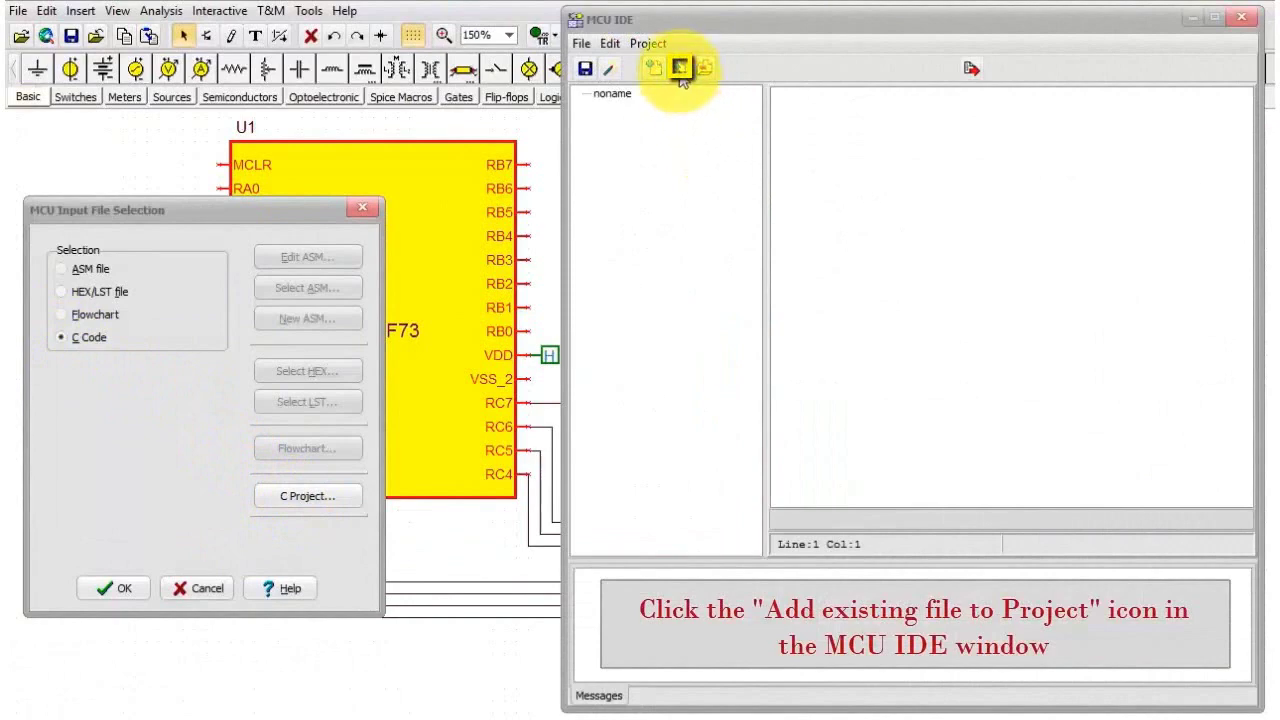
Step: Add picflasher.c to the C project, compile and save it, then close the MCU IDE
click(679, 68)
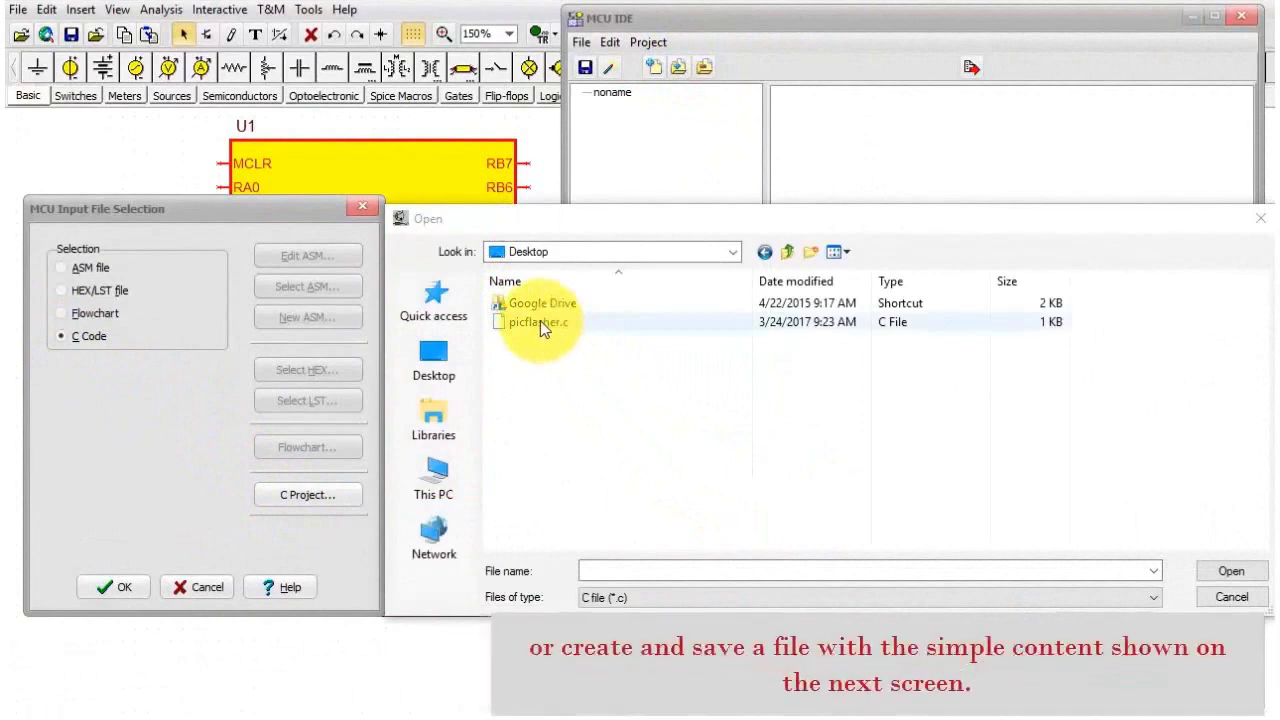
click(540, 322)
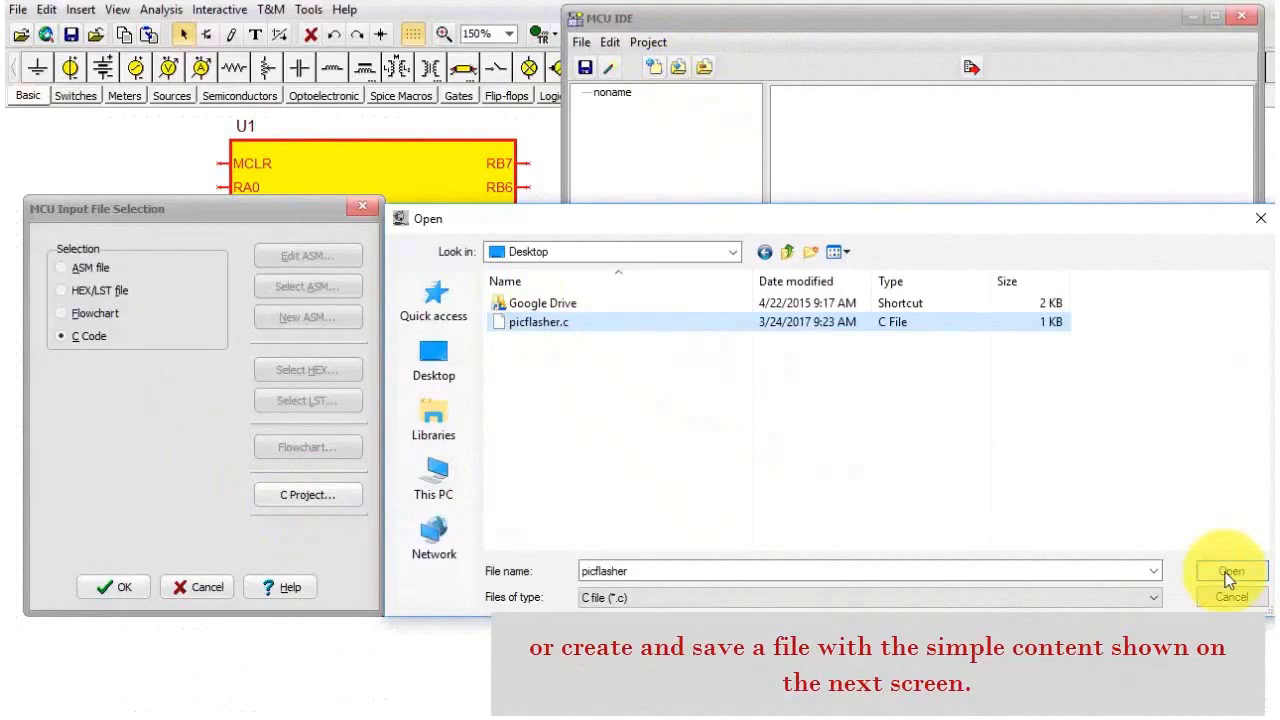
click(1231, 572)
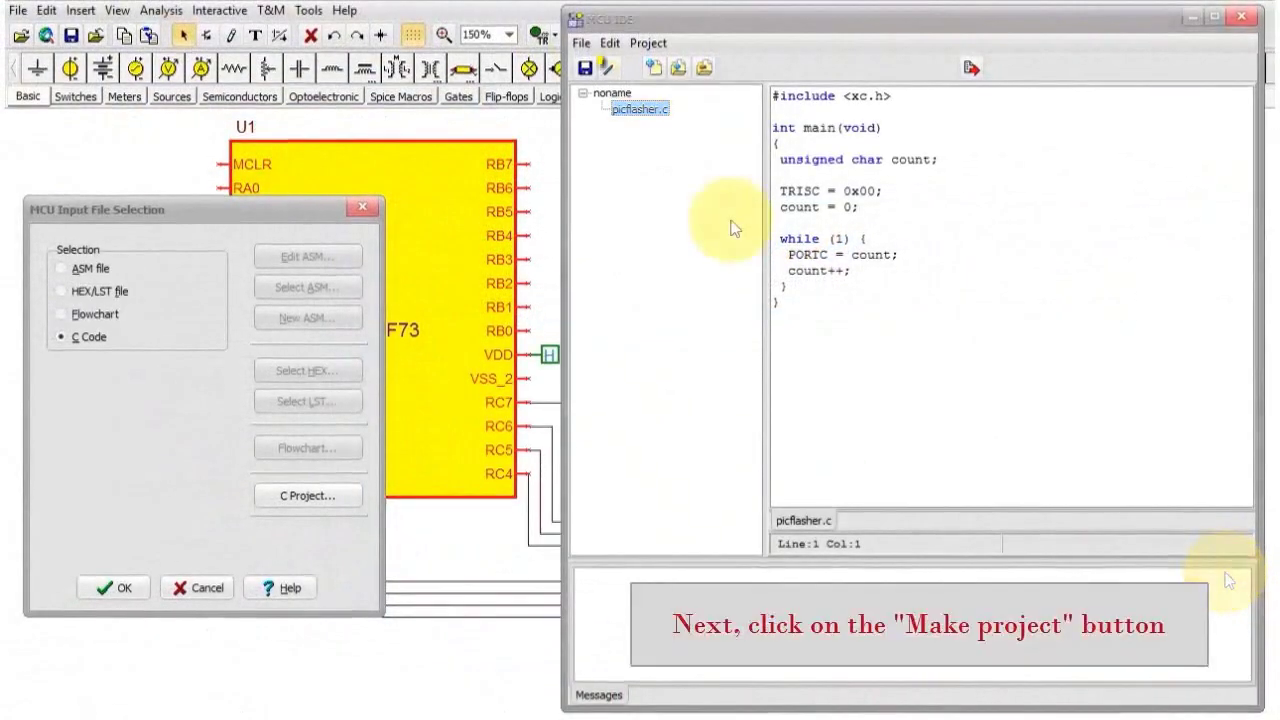
click(611, 69)
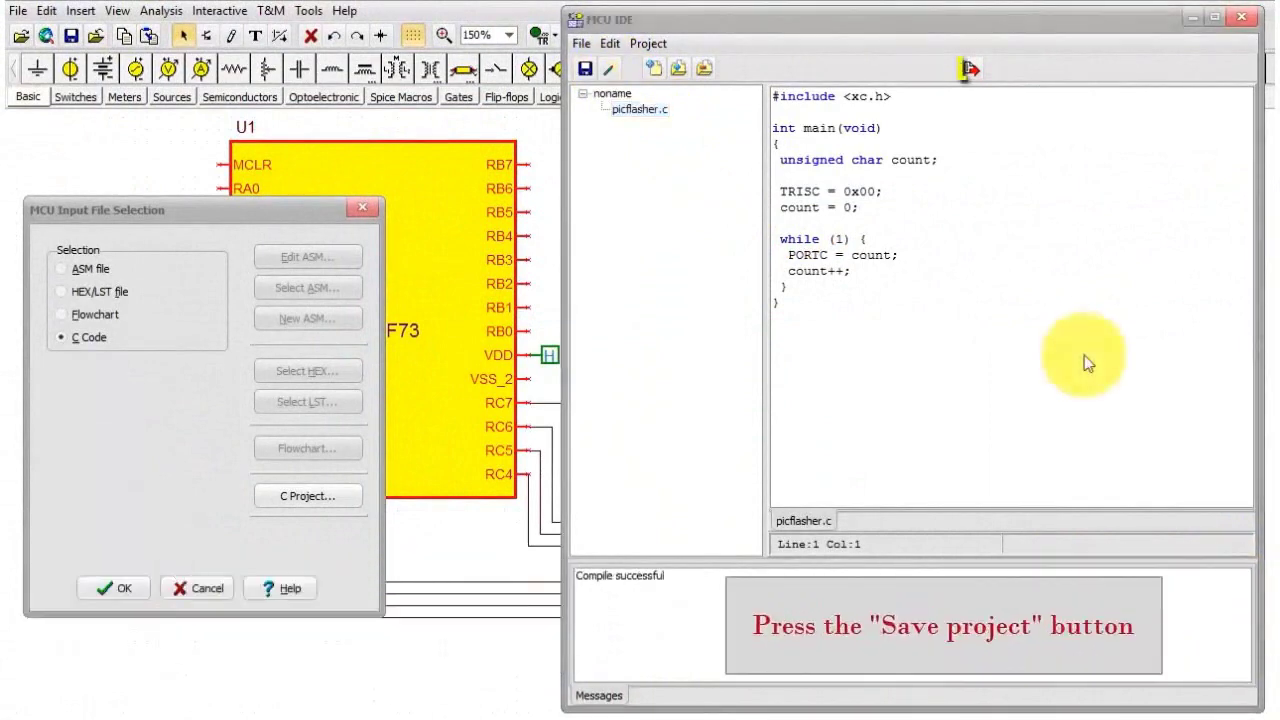
click(970, 69)
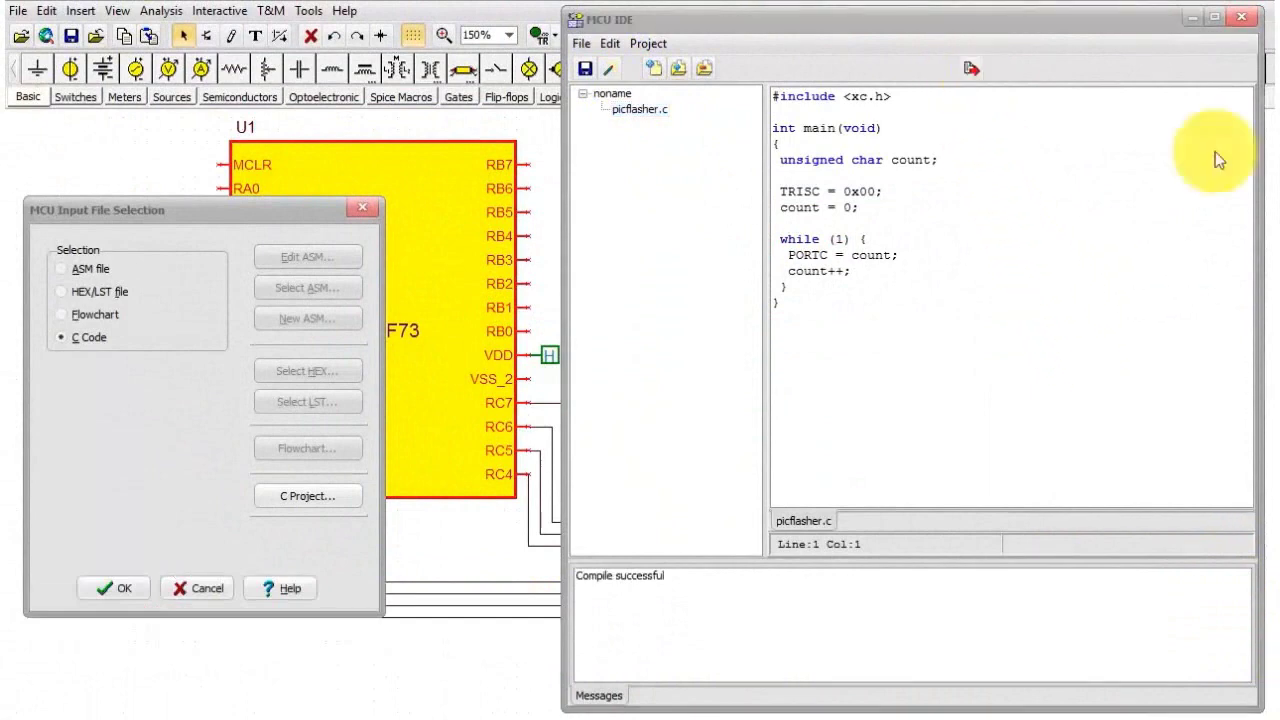
click(1240, 17)
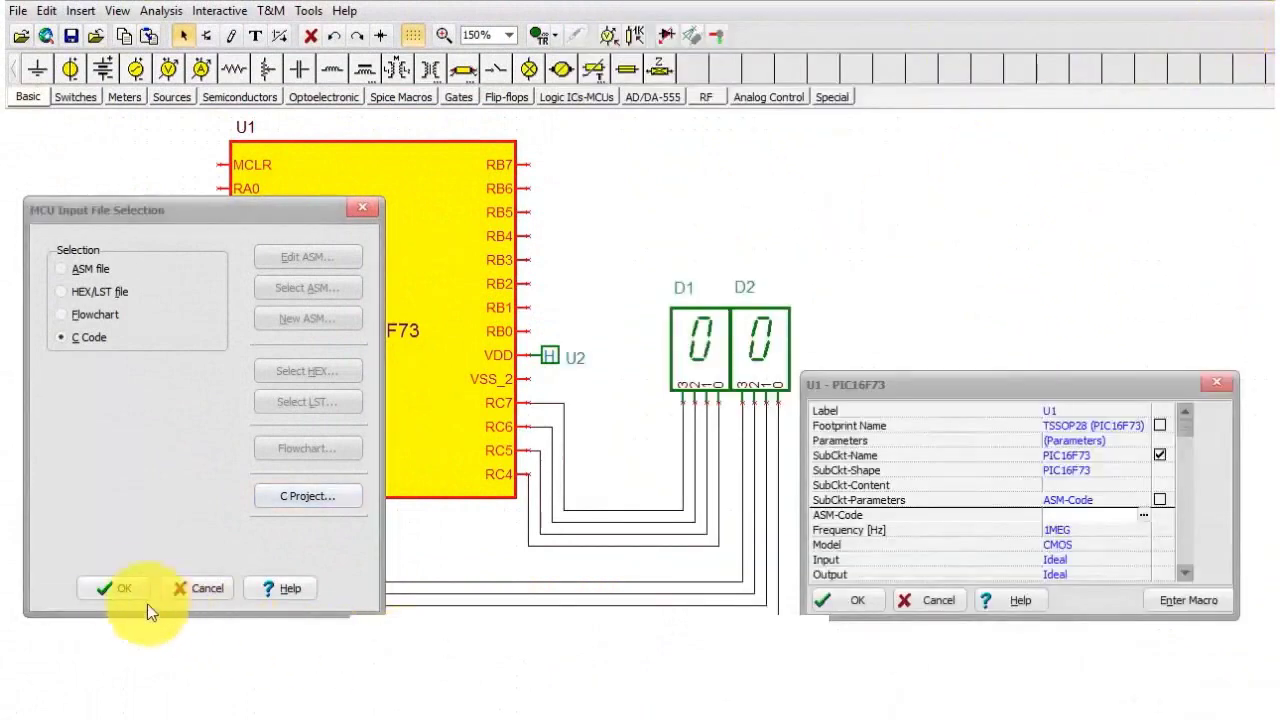
Step: Confirm C Code in the MCU input and U1 dialogs, then run the interactive digital simulation
click(115, 590)
click(834, 601)
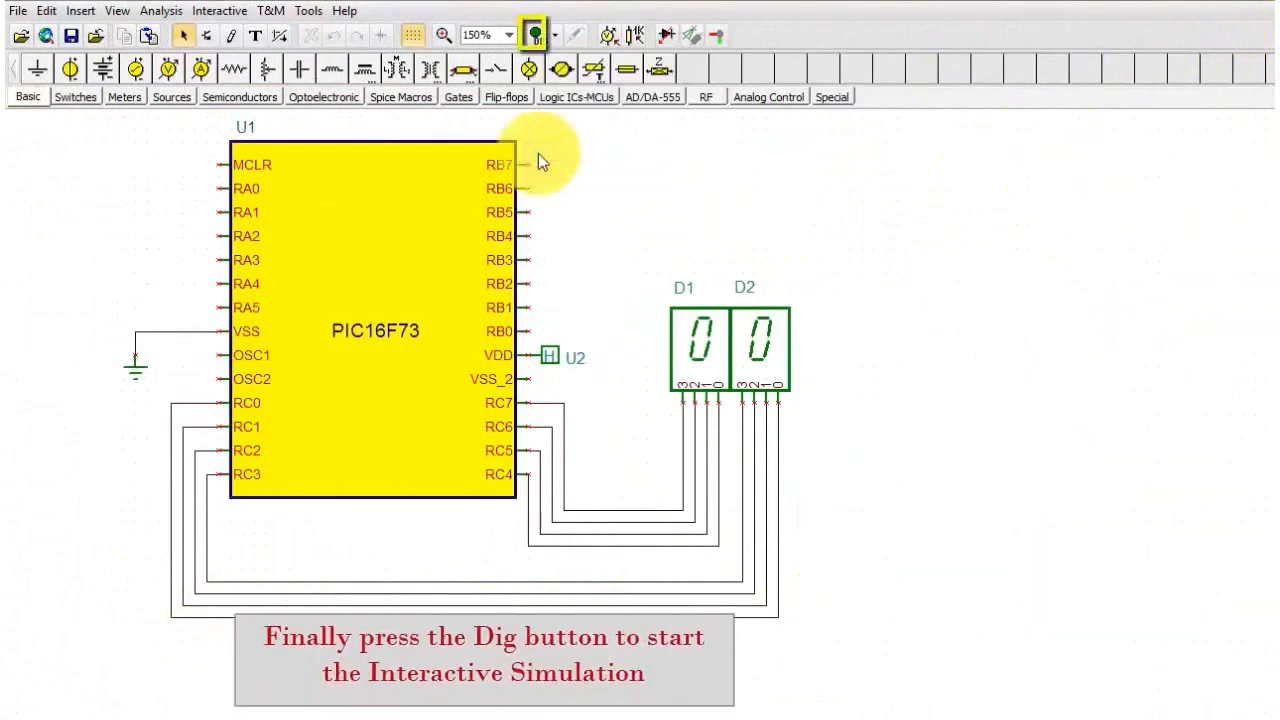
click(536, 36)
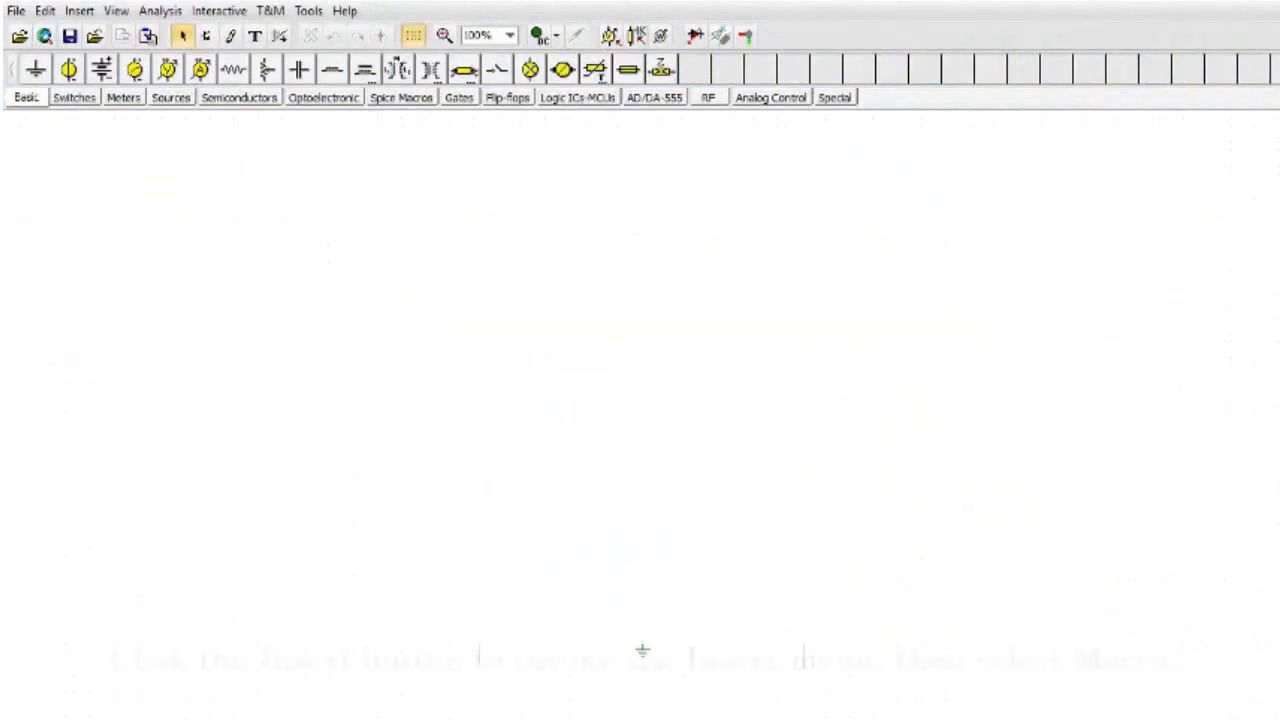
Step: Insert the Arduino Uno.TSM macro and place board U1 on the canvas
click(70, 10)
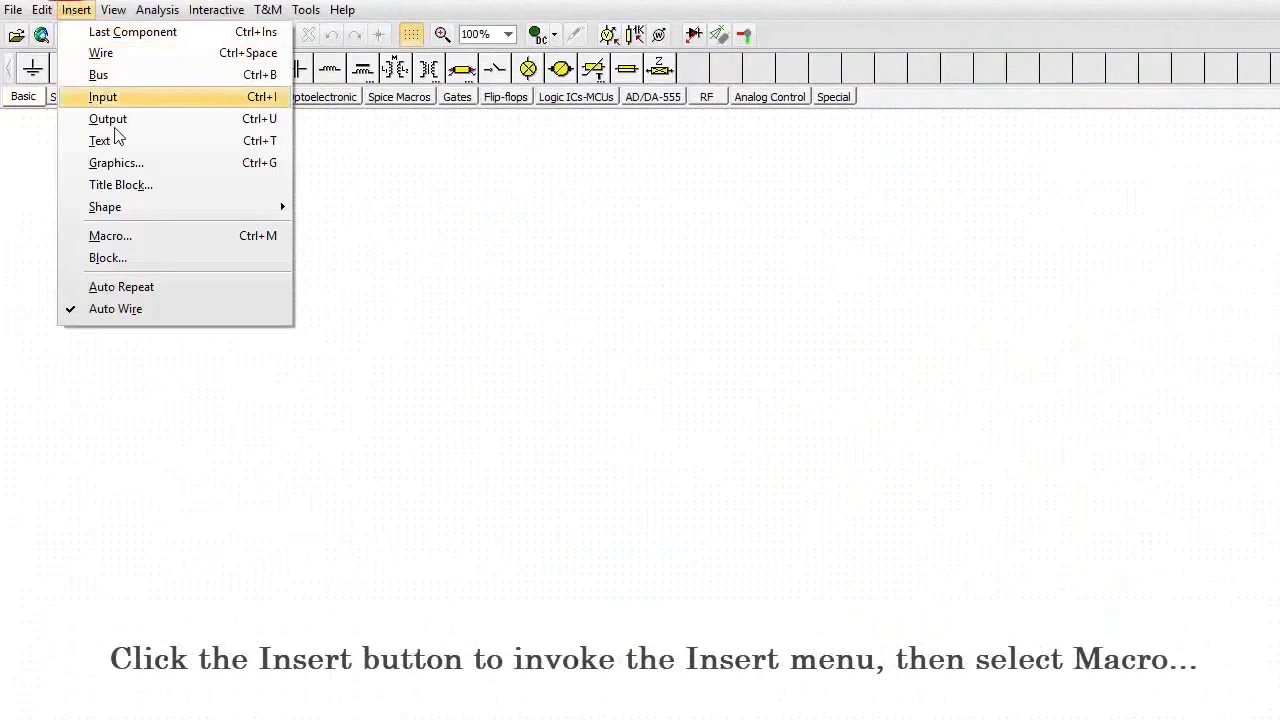
click(134, 236)
click(937, 325)
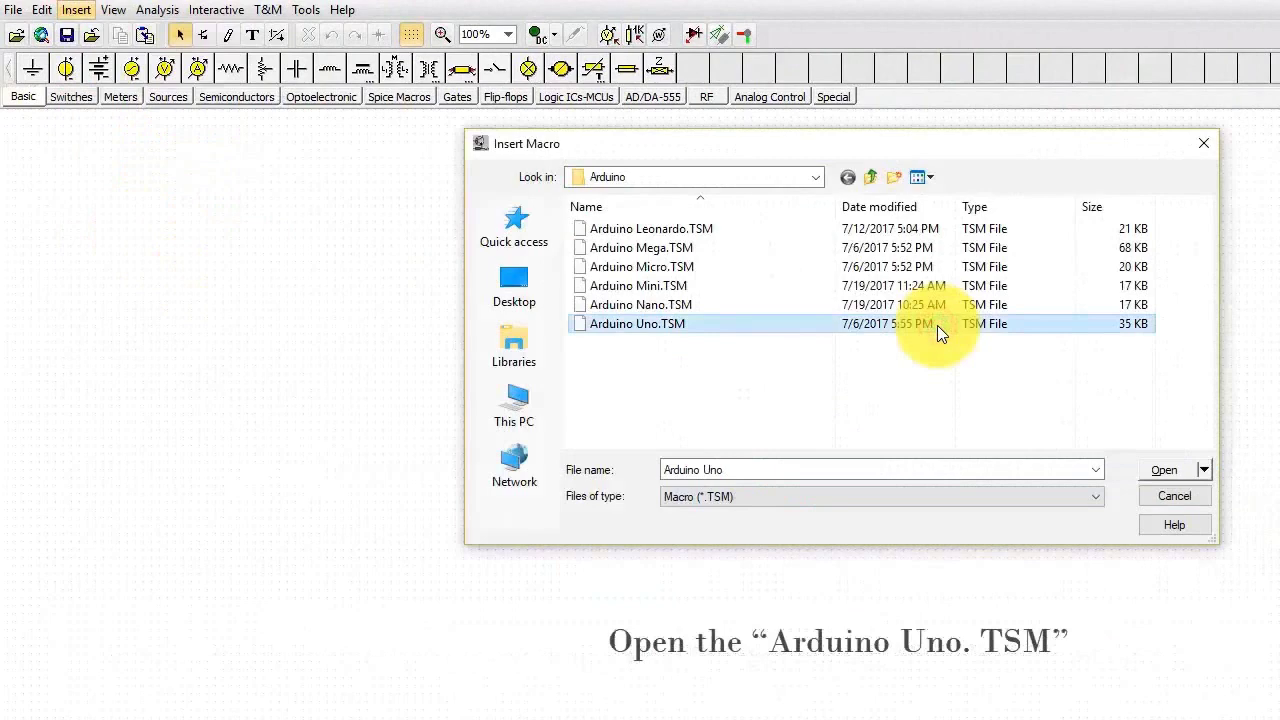
click(1160, 476)
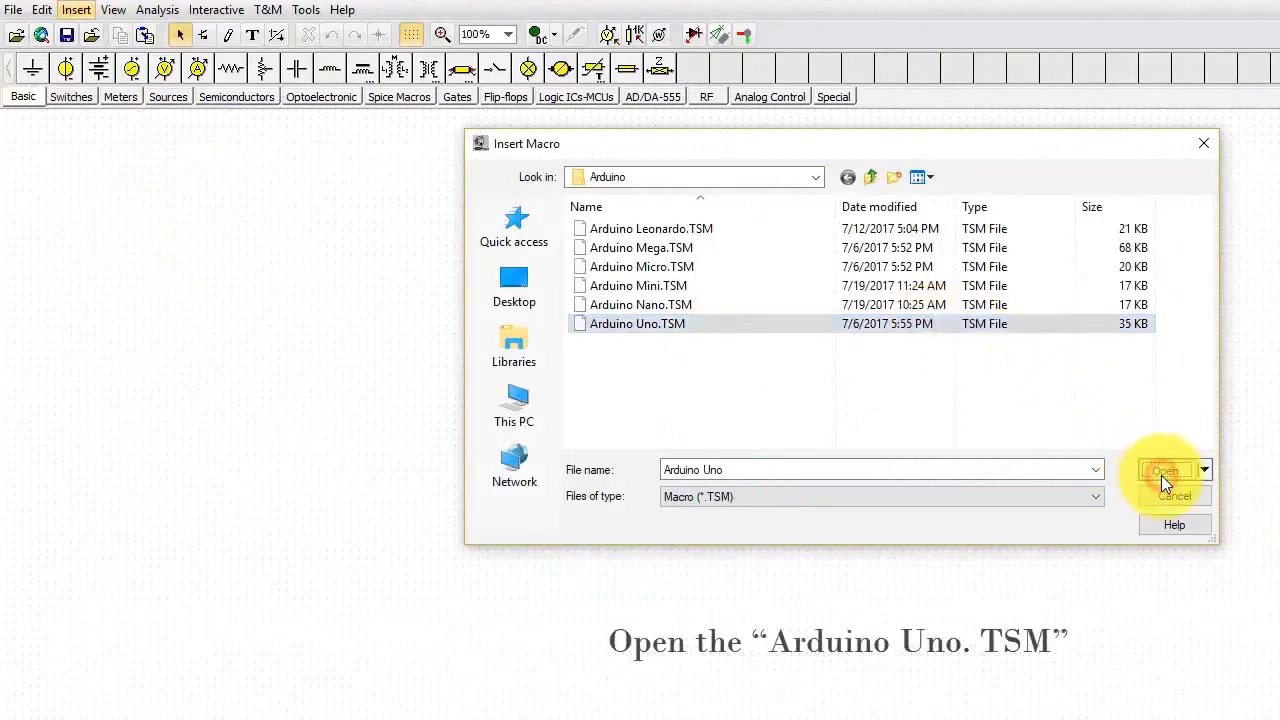
click(290, 315)
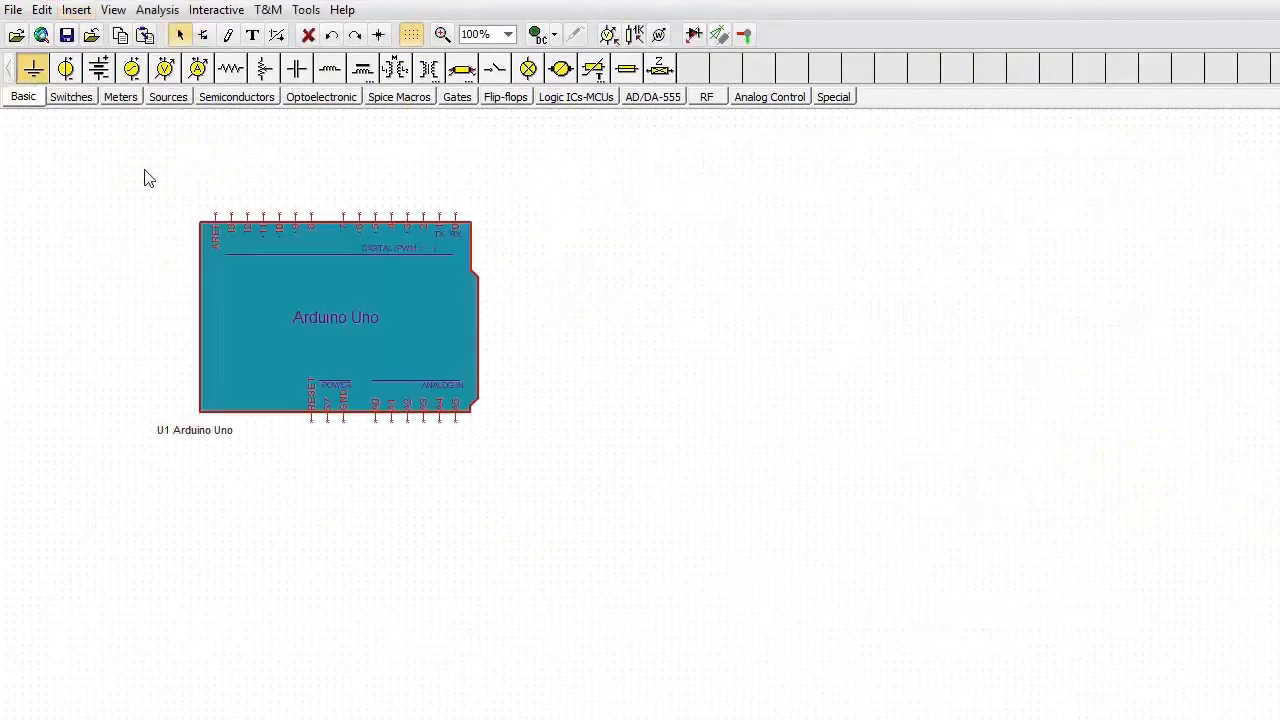
click(64, 69)
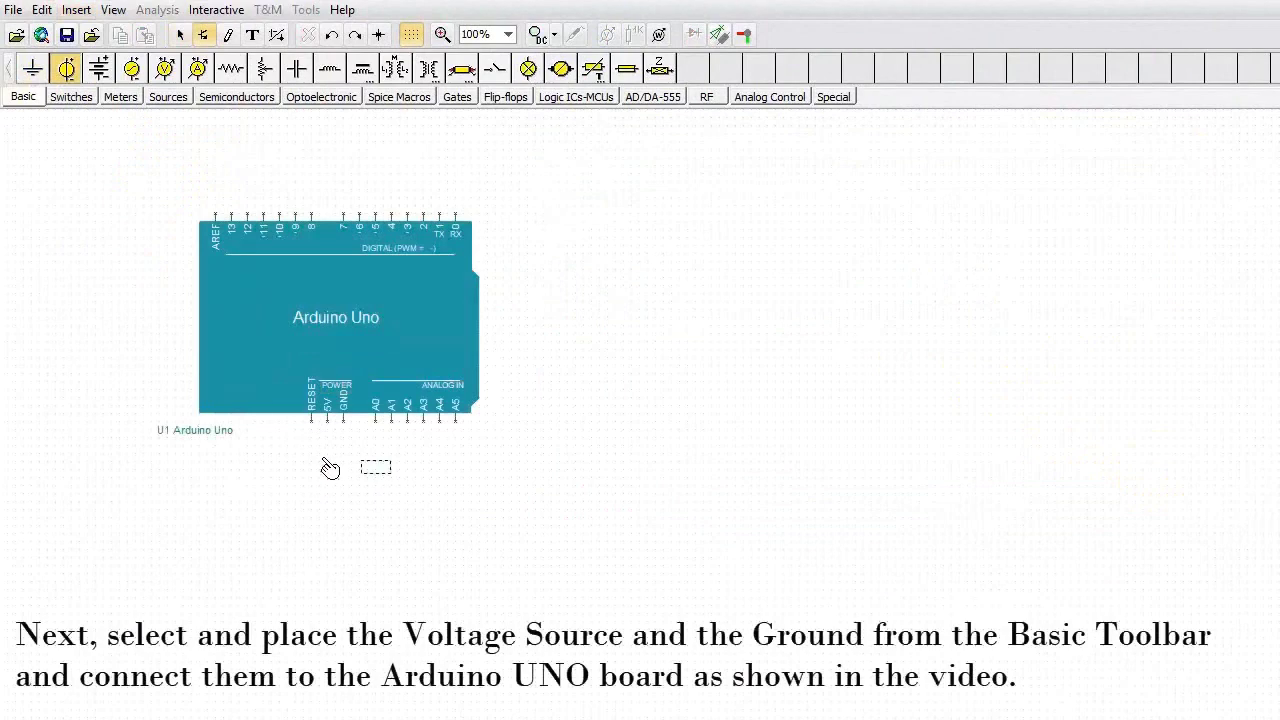
Step: Place VS1 and a ground below the board, wiring 5V through VS1 to ground and GND to ground
click(330, 468)
click(33, 68)
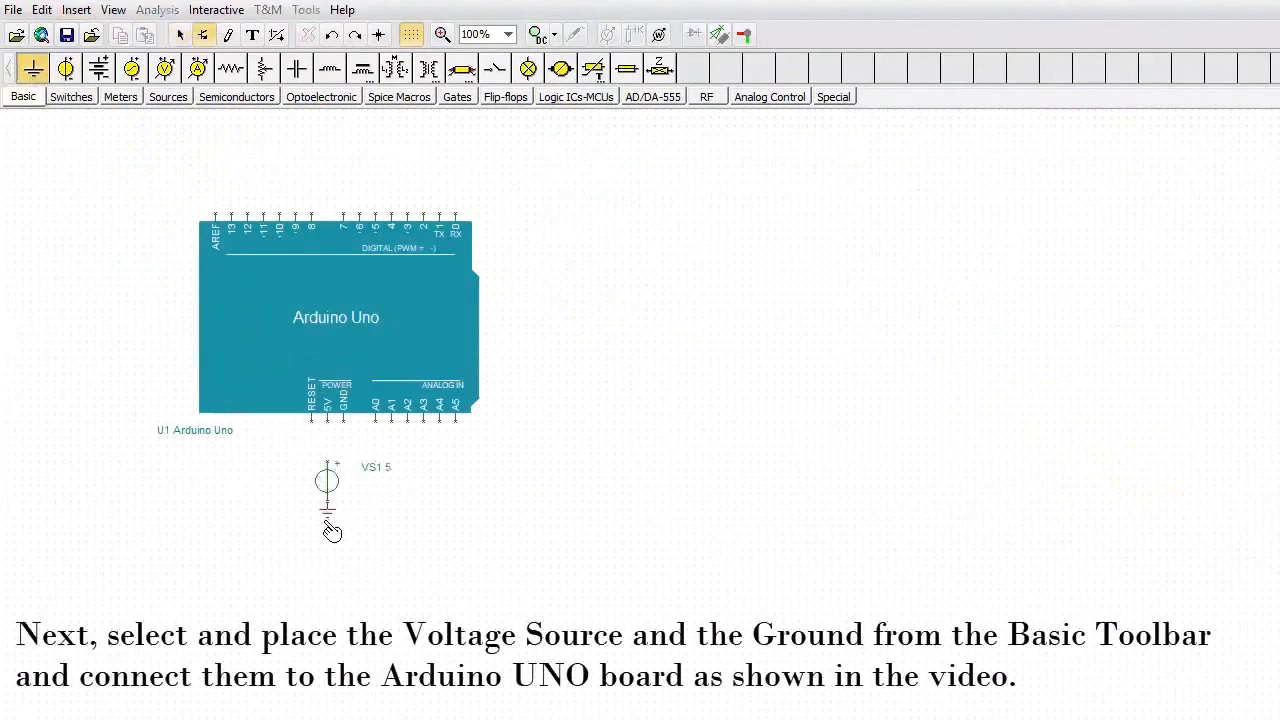
click(330, 556)
click(327, 421)
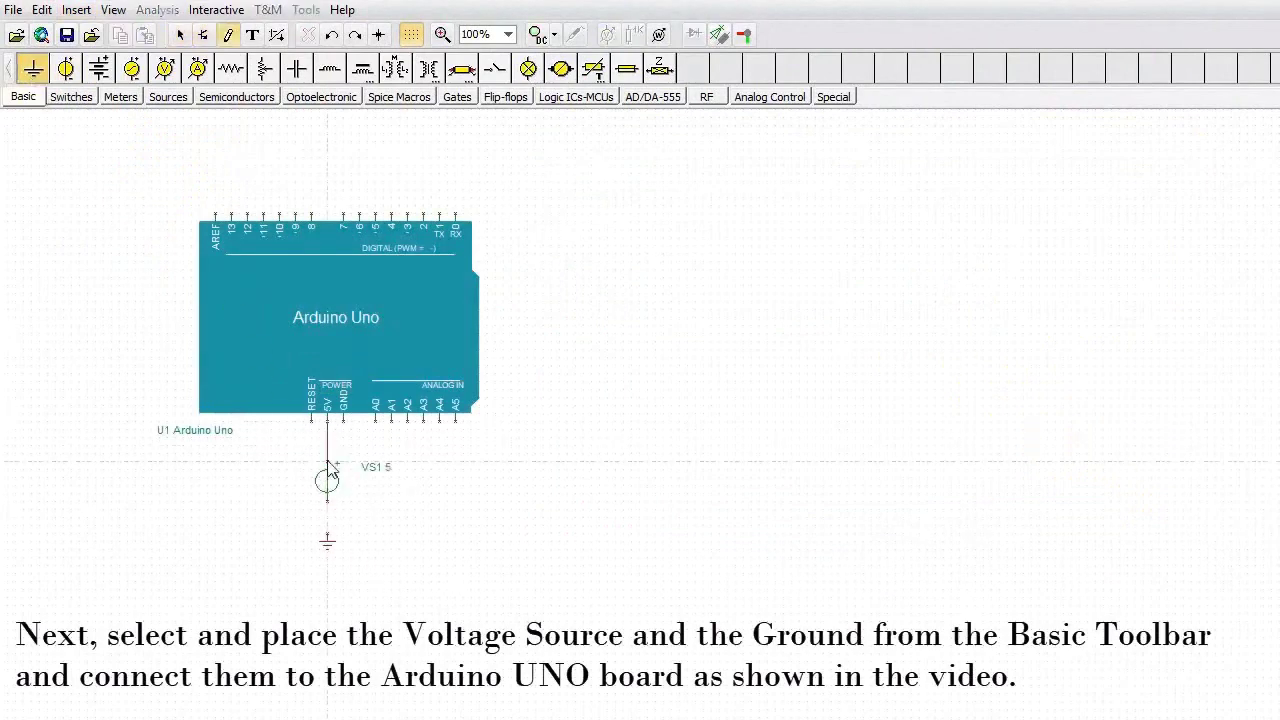
click(328, 522)
click(343, 421)
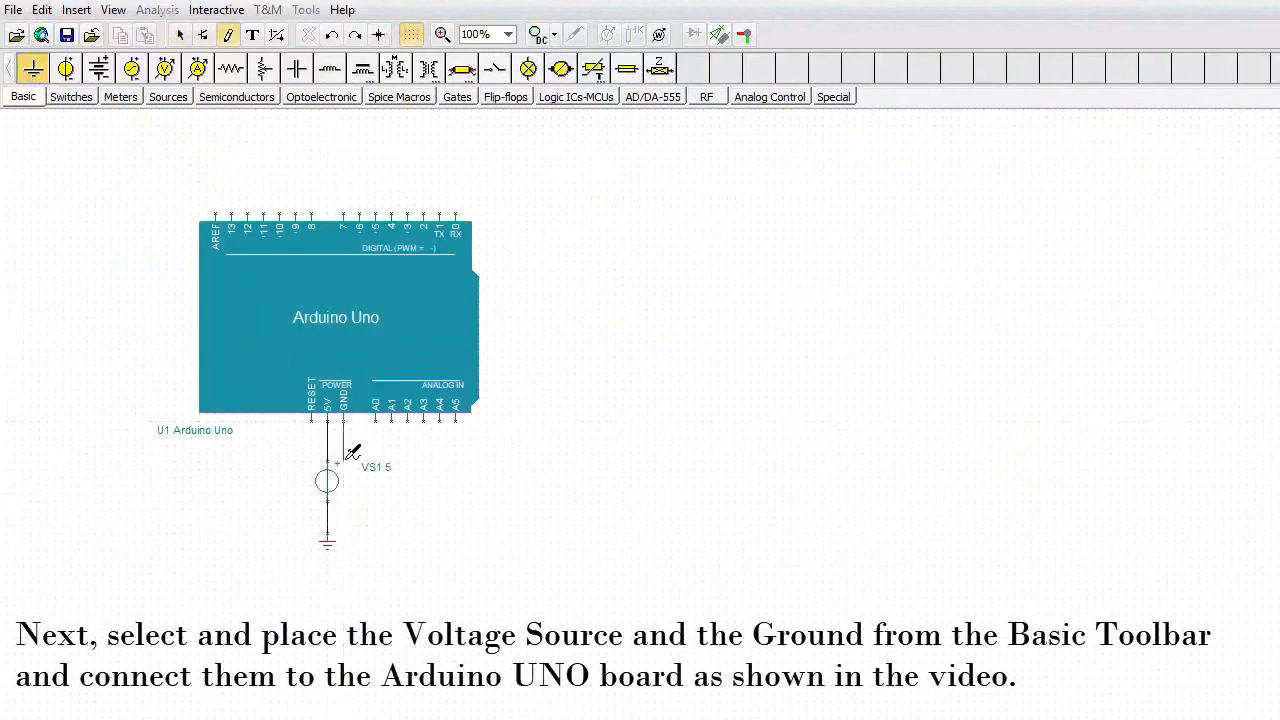
click(329, 517)
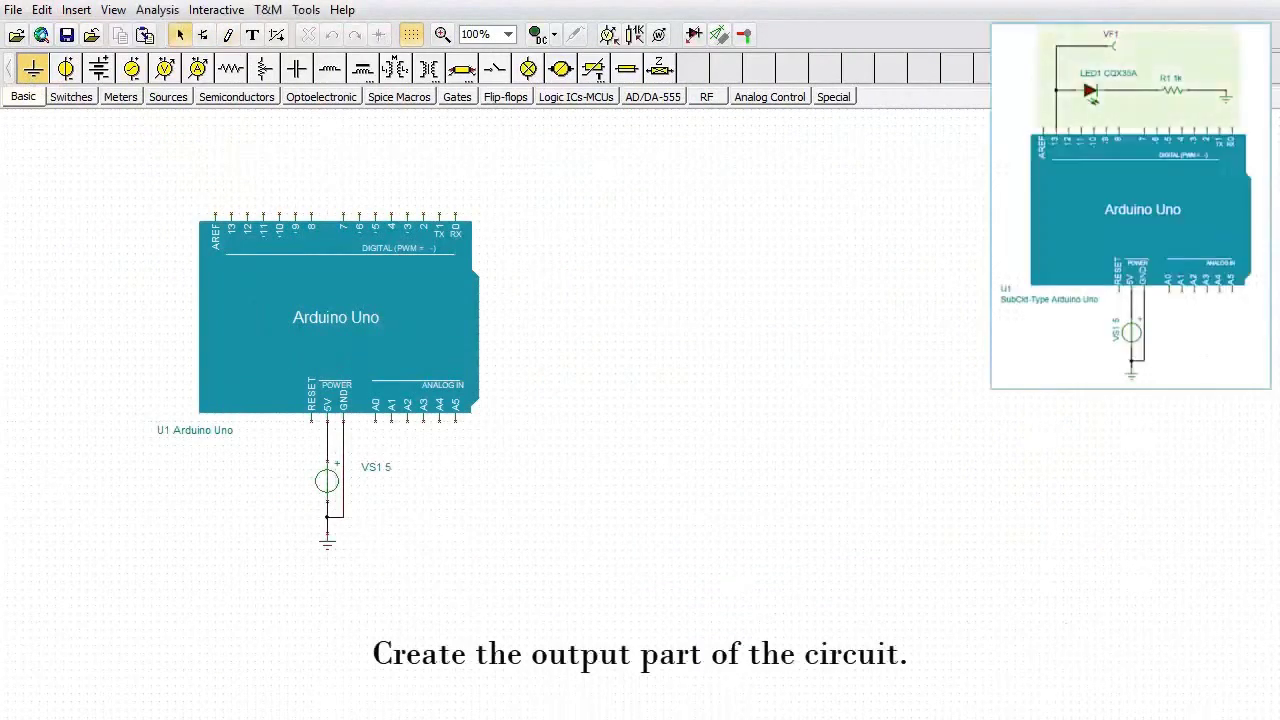
Step: Place a plain LED, resistor R1 and a ground in a row above the Arduino board
click(319, 99)
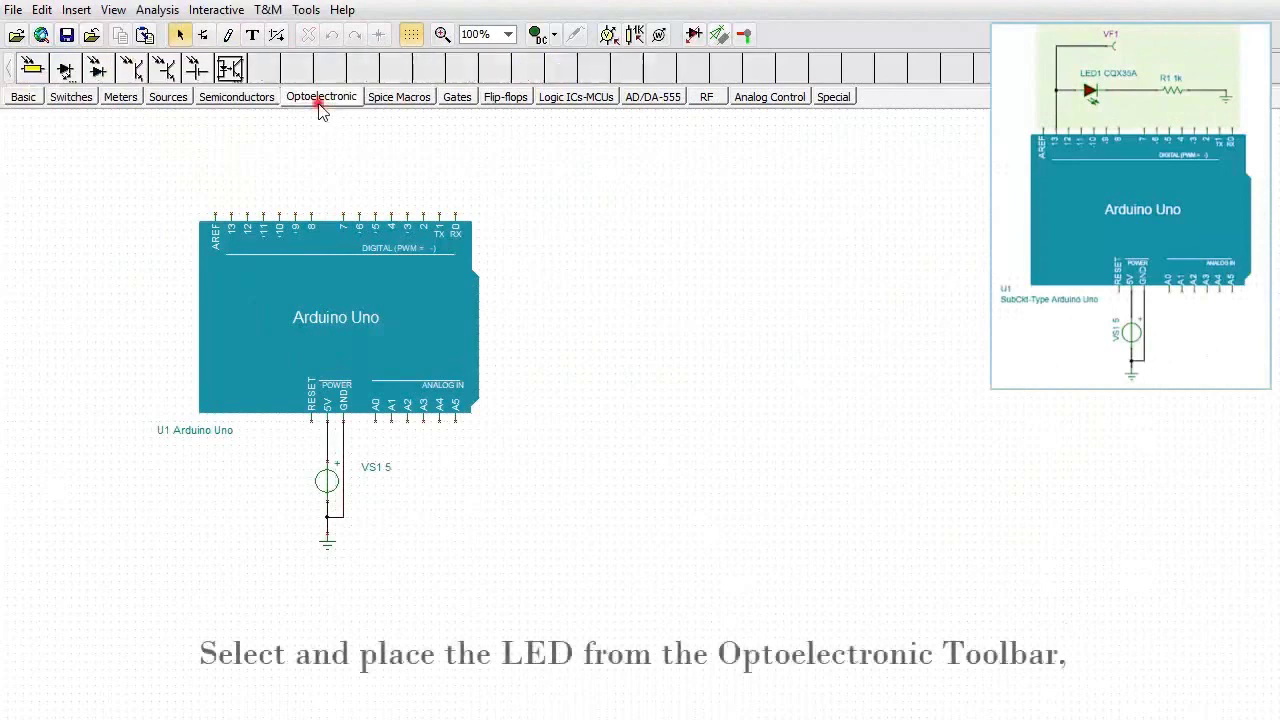
click(66, 70)
double_click(80, 123)
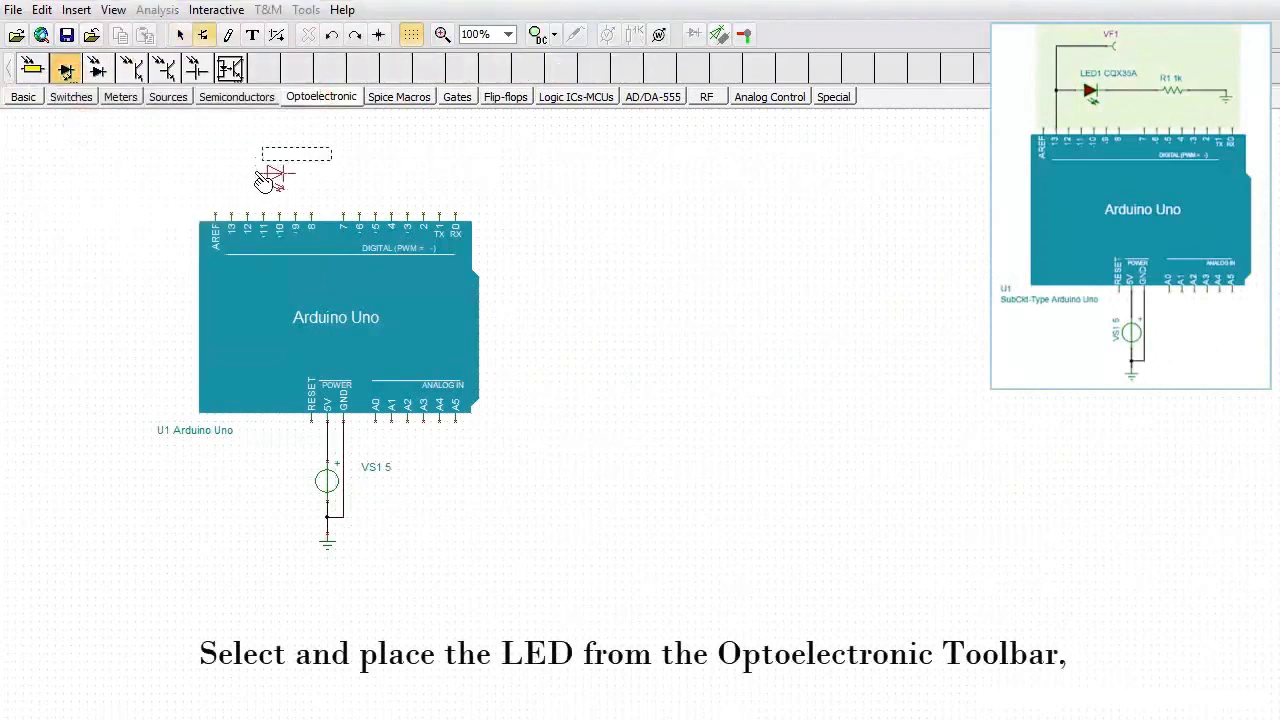
click(258, 174)
click(22, 97)
click(231, 68)
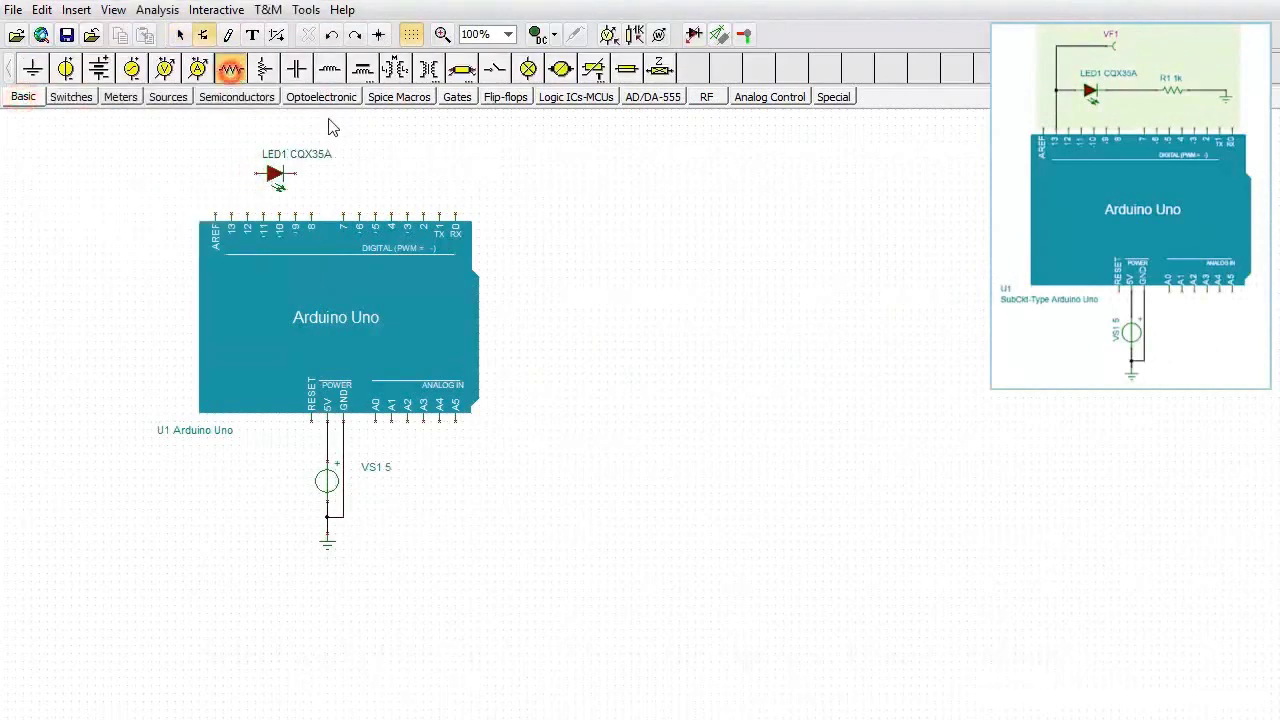
click(362, 176)
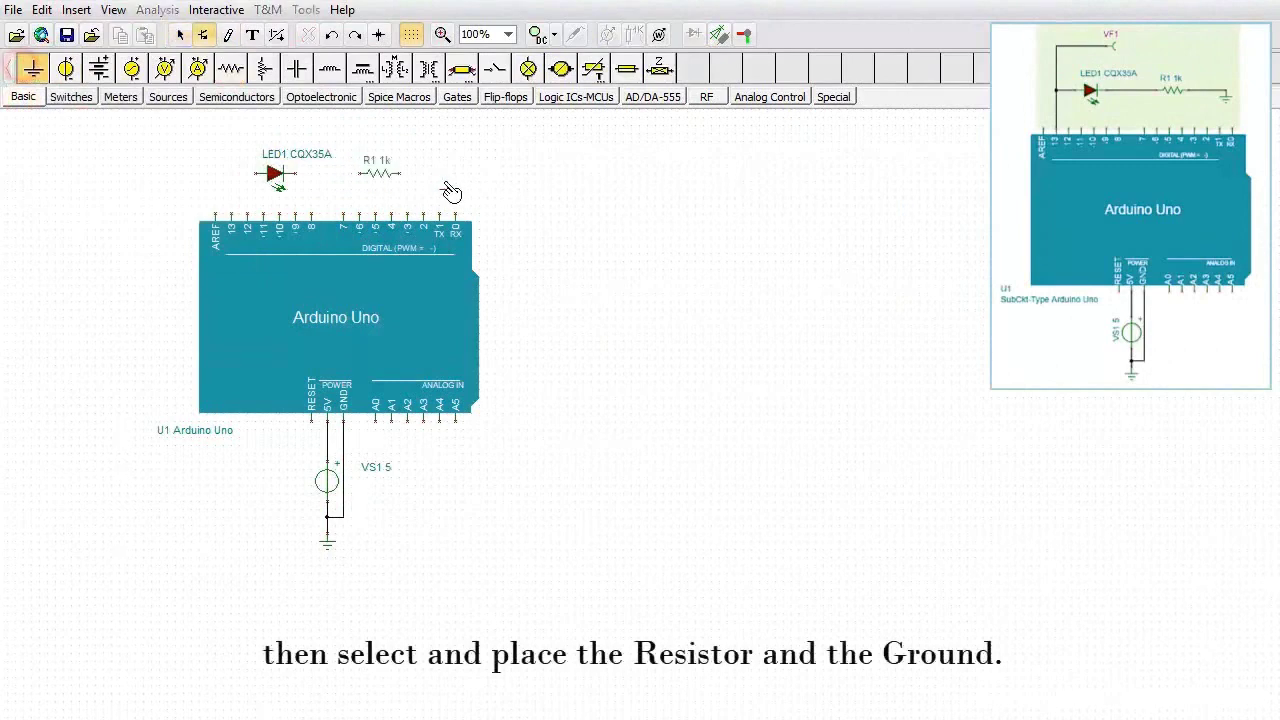
click(455, 180)
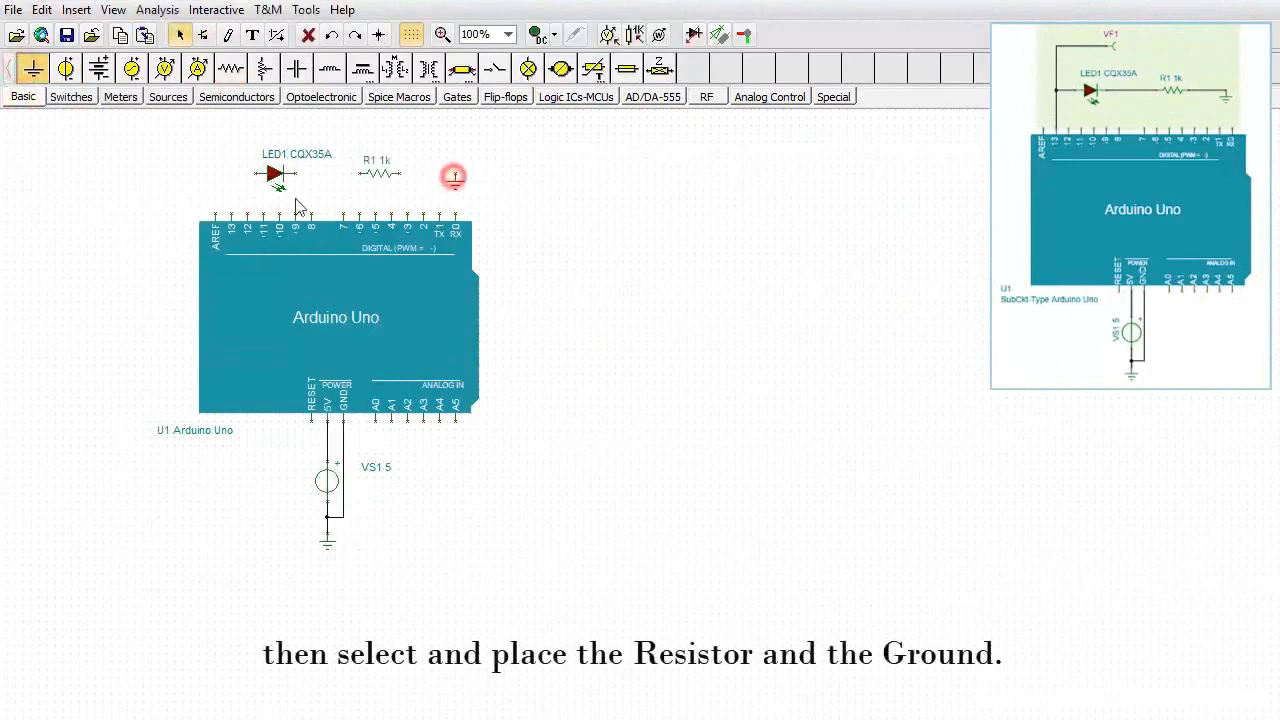
Step: Add voltage pin VF1 on pin 13, and wire R1 to ground and LED1 to pin 13
click(116, 98)
click(31, 68)
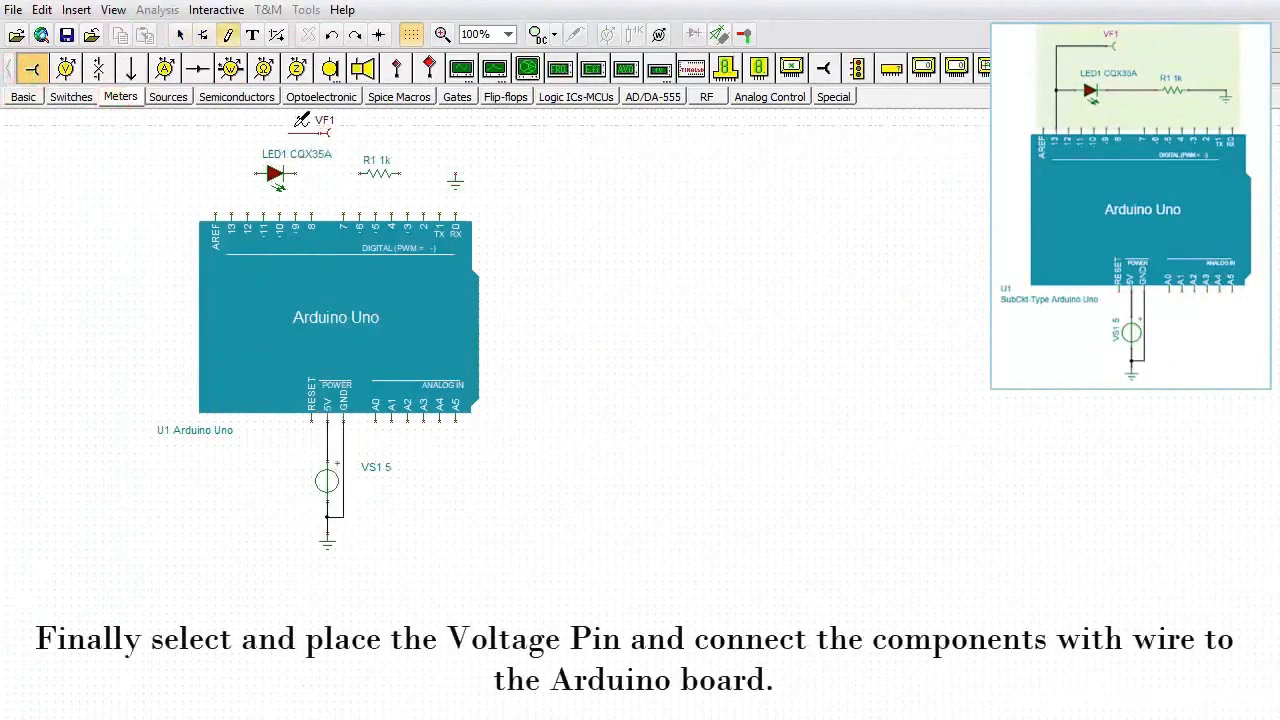
drag(250, 130, 231, 216)
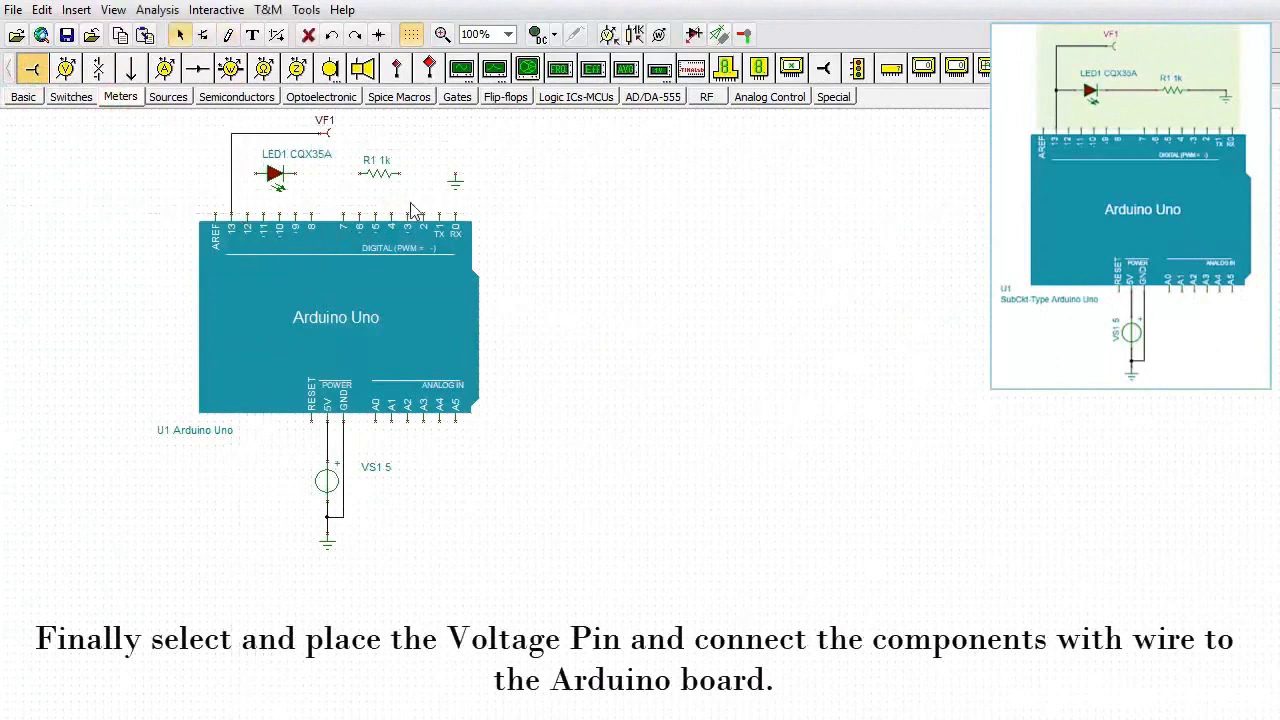
drag(455, 176, 400, 174)
drag(242, 165, 231, 174)
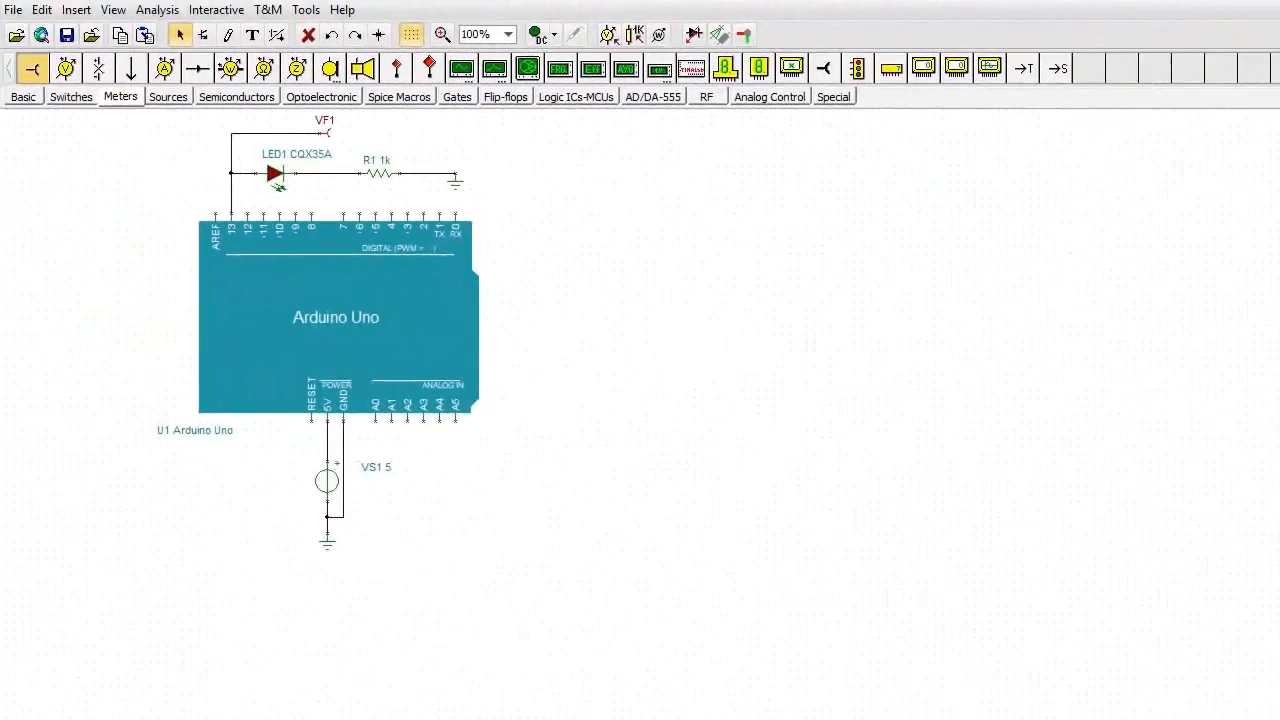
Step: Enter the Arduino macro and set the ATMEGA328P's C-Code input to C Code
double_click(366, 334)
click(918, 403)
double_click(292, 378)
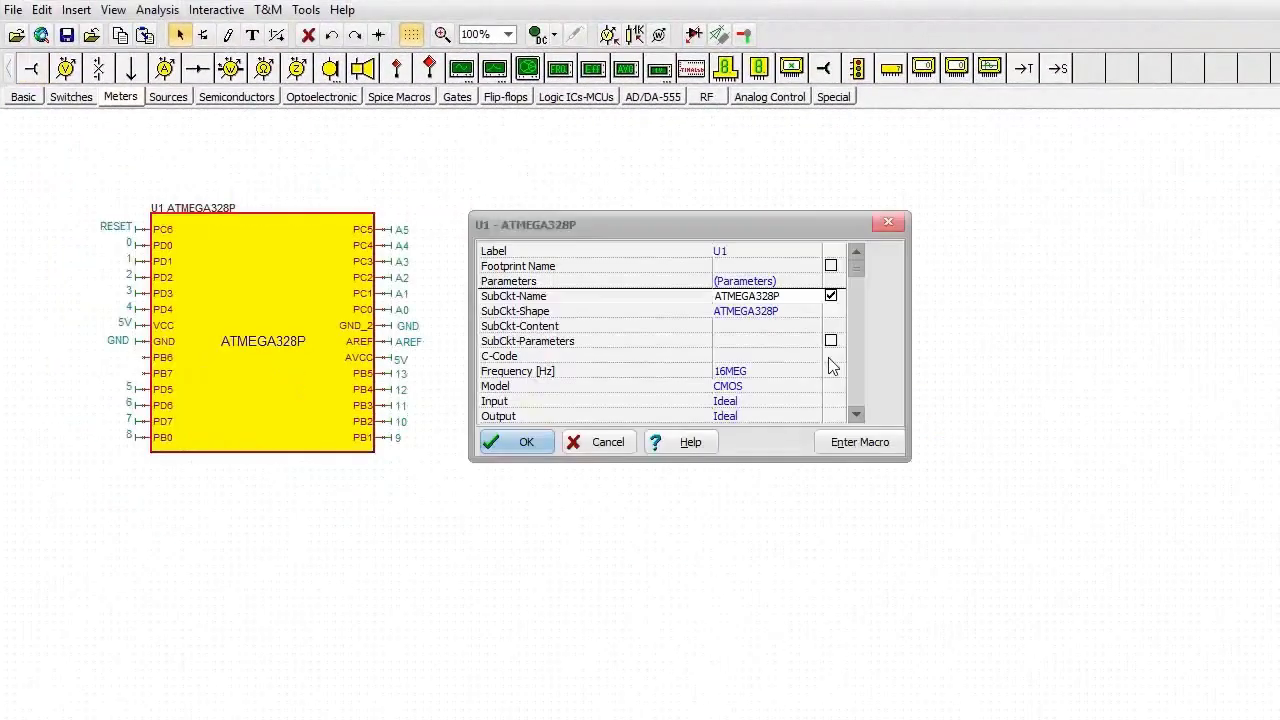
click(816, 357)
click(816, 357)
click(328, 429)
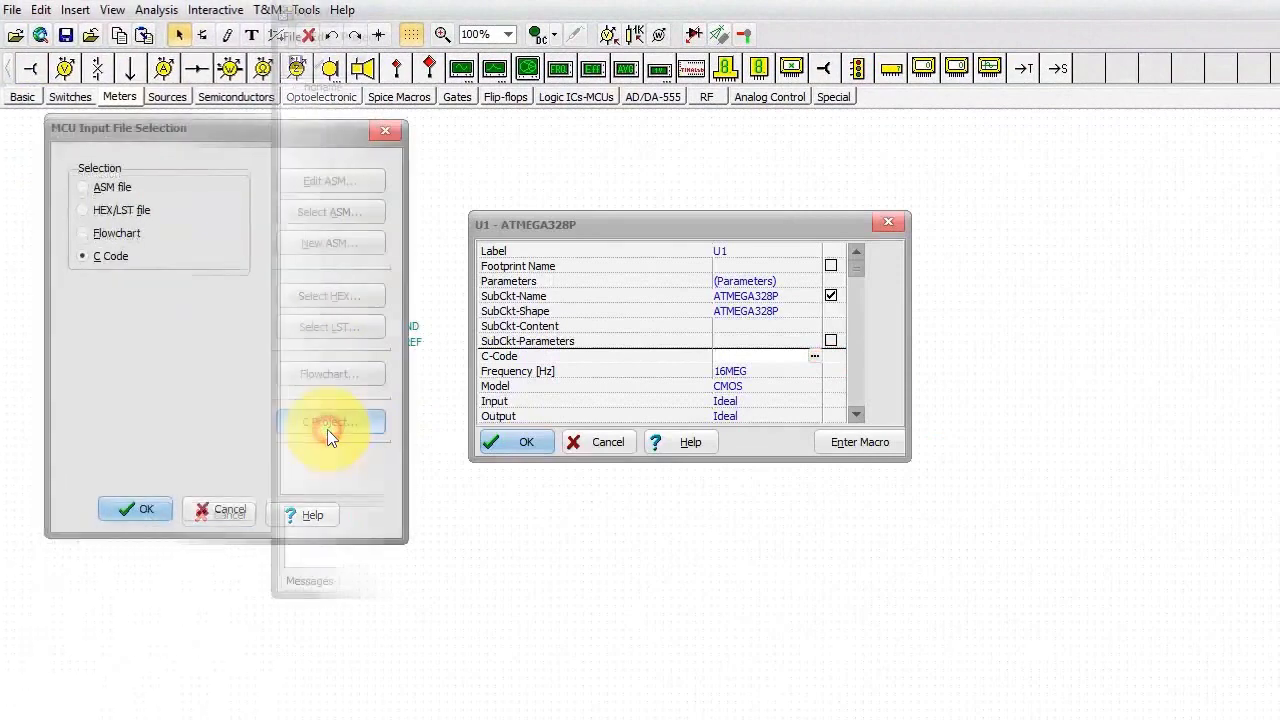
Step: Load blink.ino into the MCU code editor
click(390, 61)
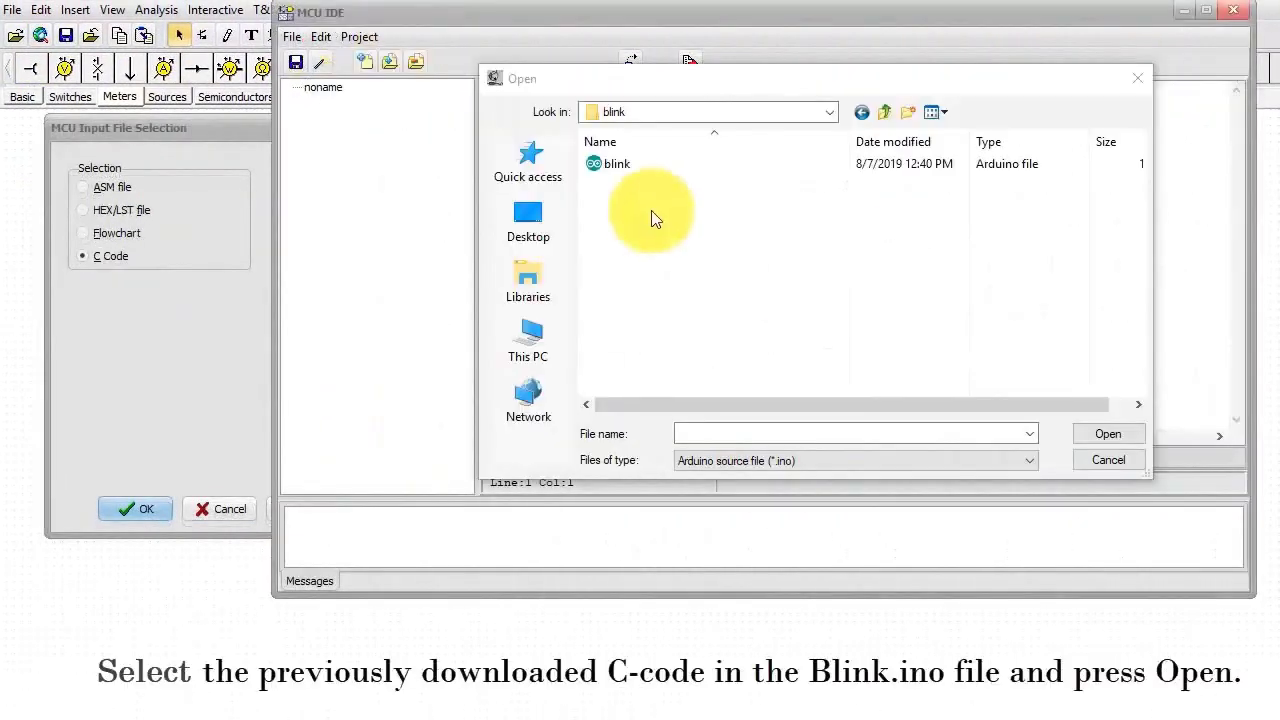
click(618, 165)
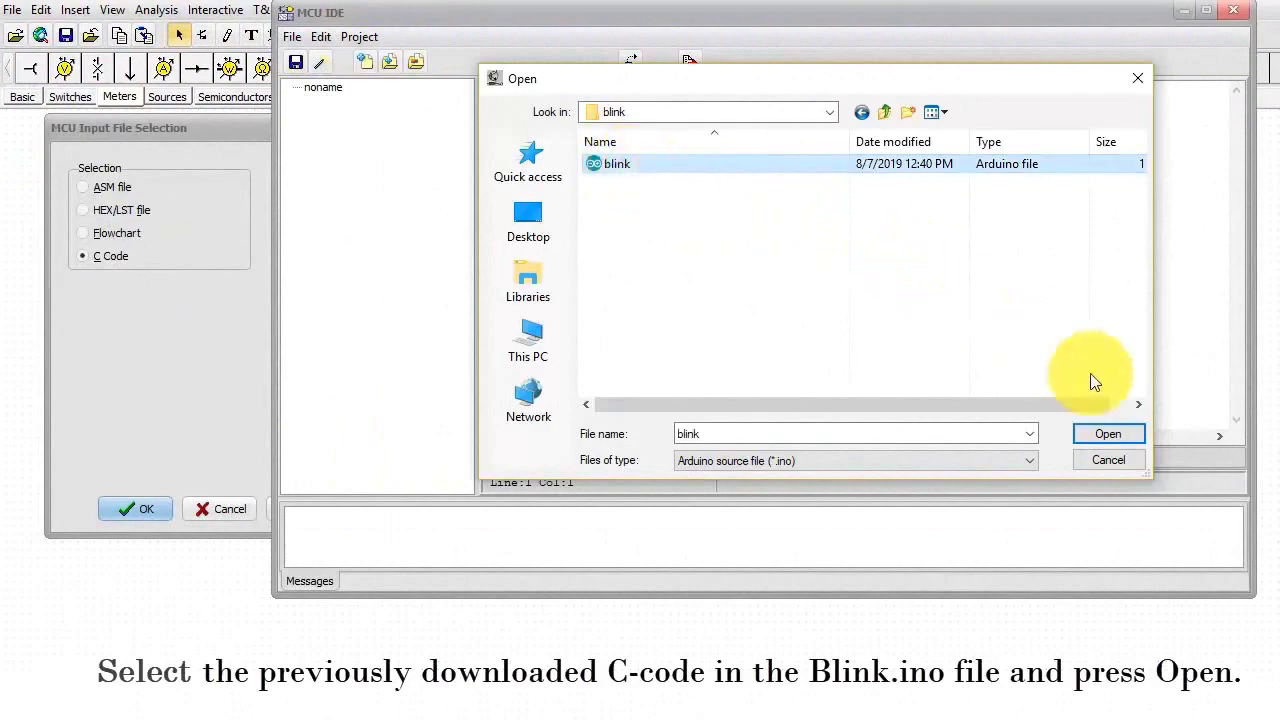
click(1116, 437)
click(1116, 441)
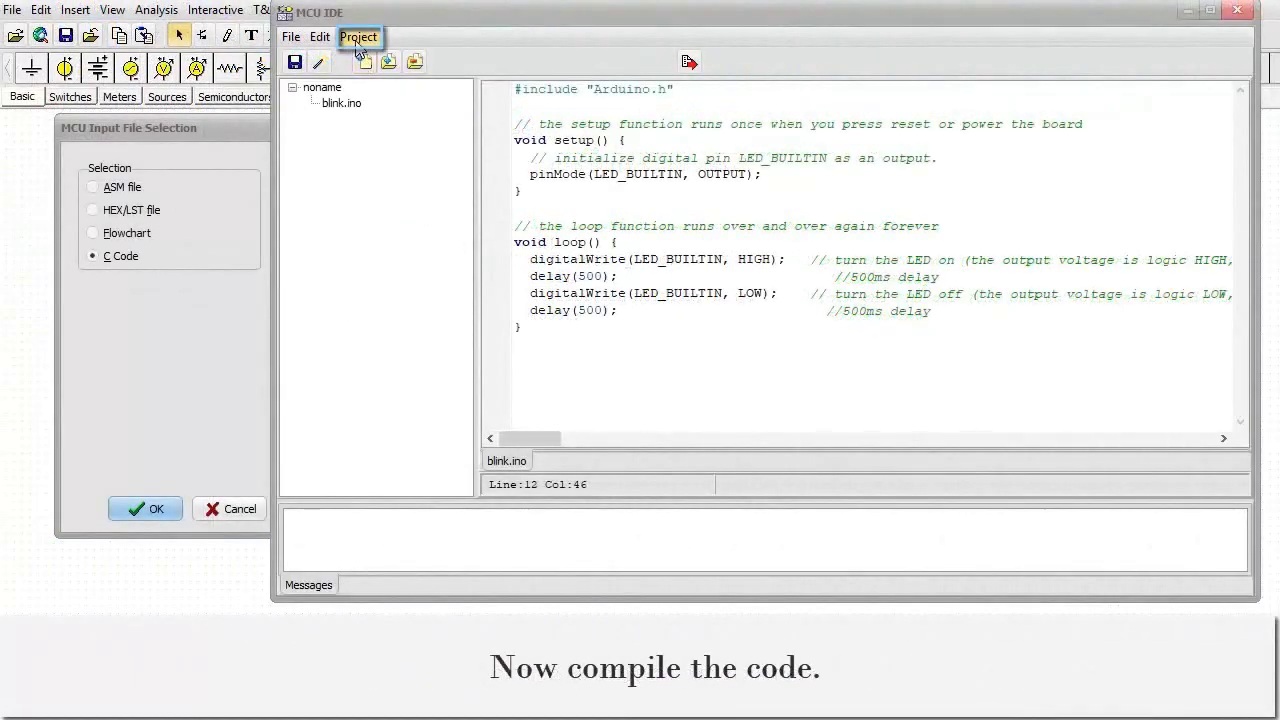
Step: Confirm the C compiler options, then compile and save the blink project
click(358, 38)
click(386, 57)
click(580, 475)
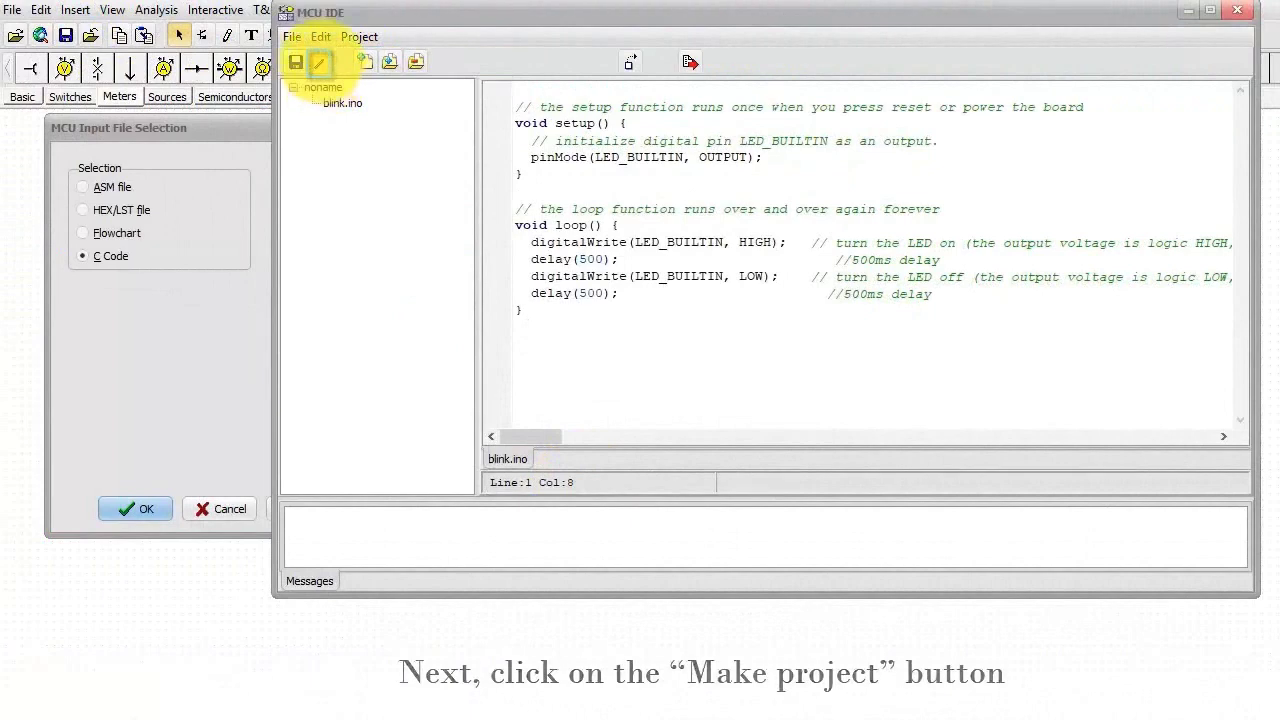
click(320, 63)
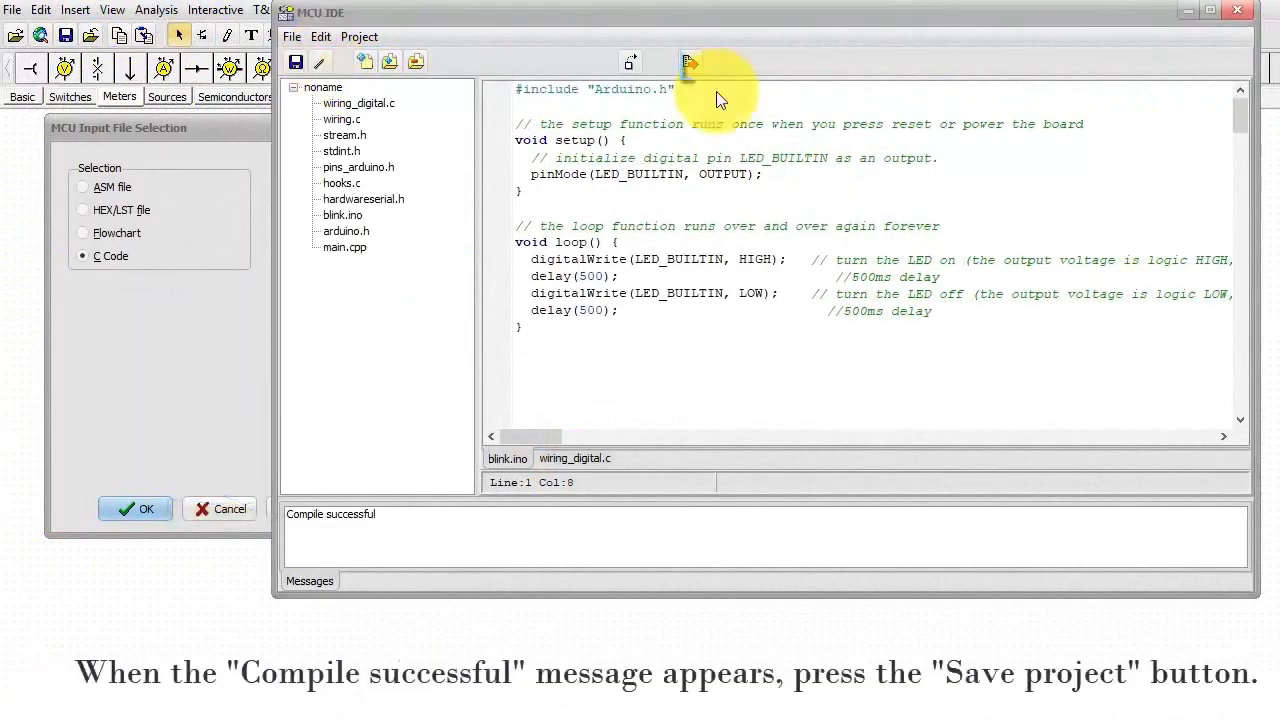
click(692, 63)
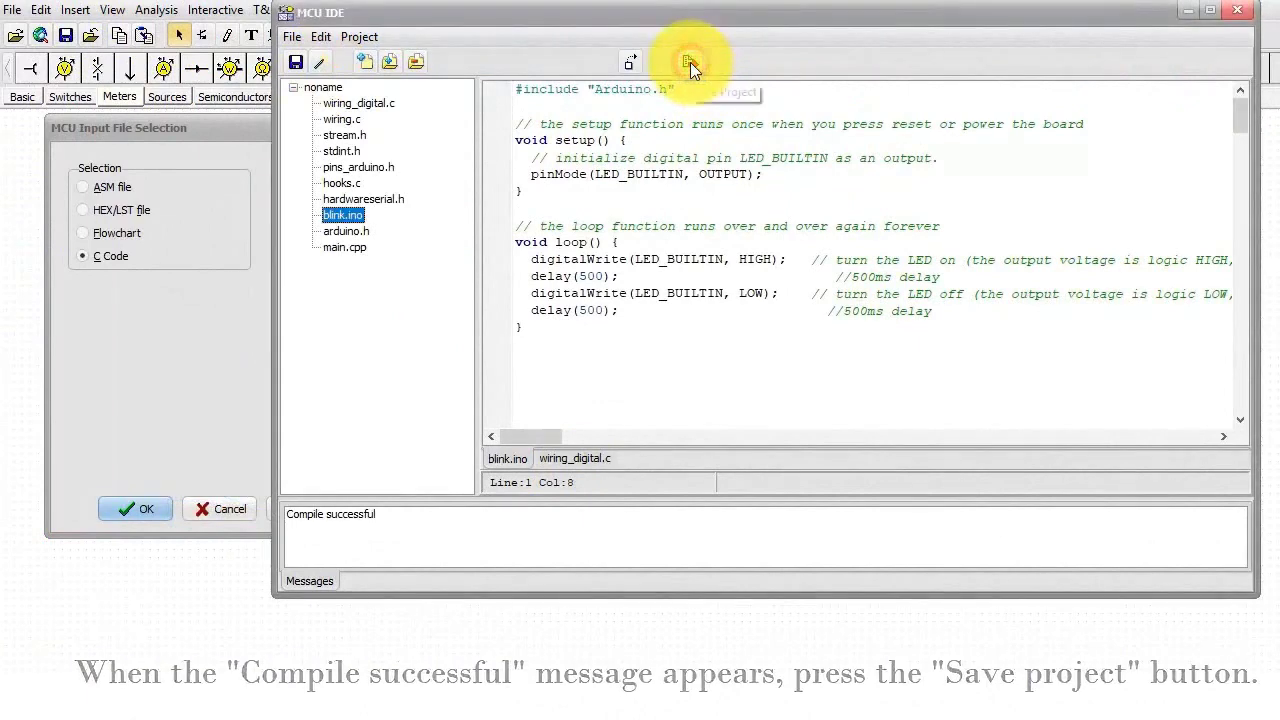
Step: Close the code editor, property dialogs and ATMEGA328P macro to return to the Arduino schematic
click(690, 65)
click(1238, 10)
click(134, 509)
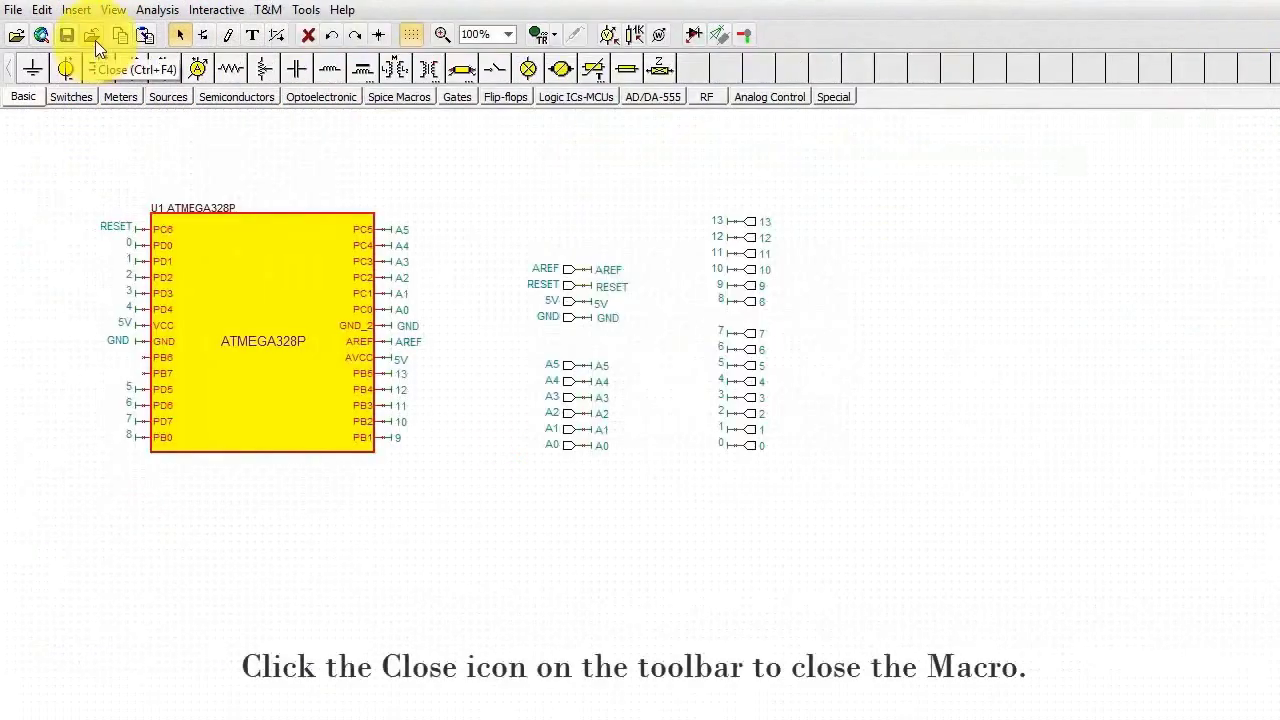
click(95, 40)
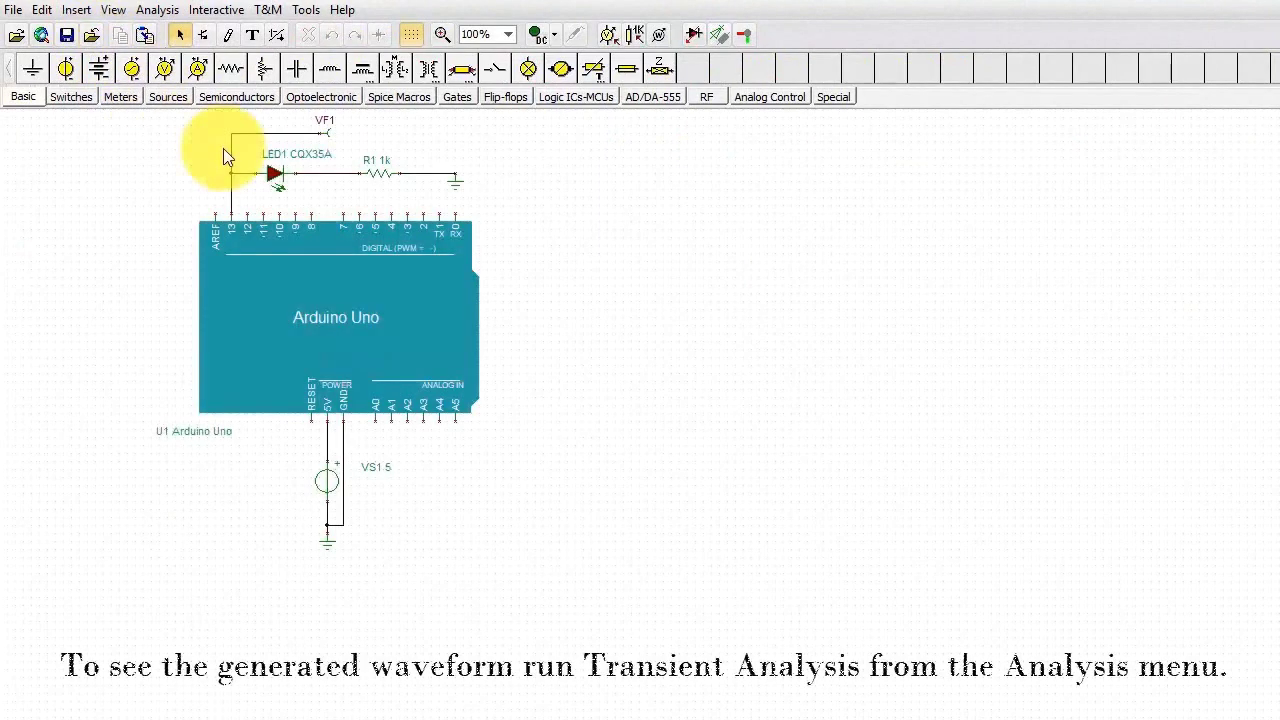
Step: Run a transient analysis with End display set to 2 s to plot VF1
click(157, 10)
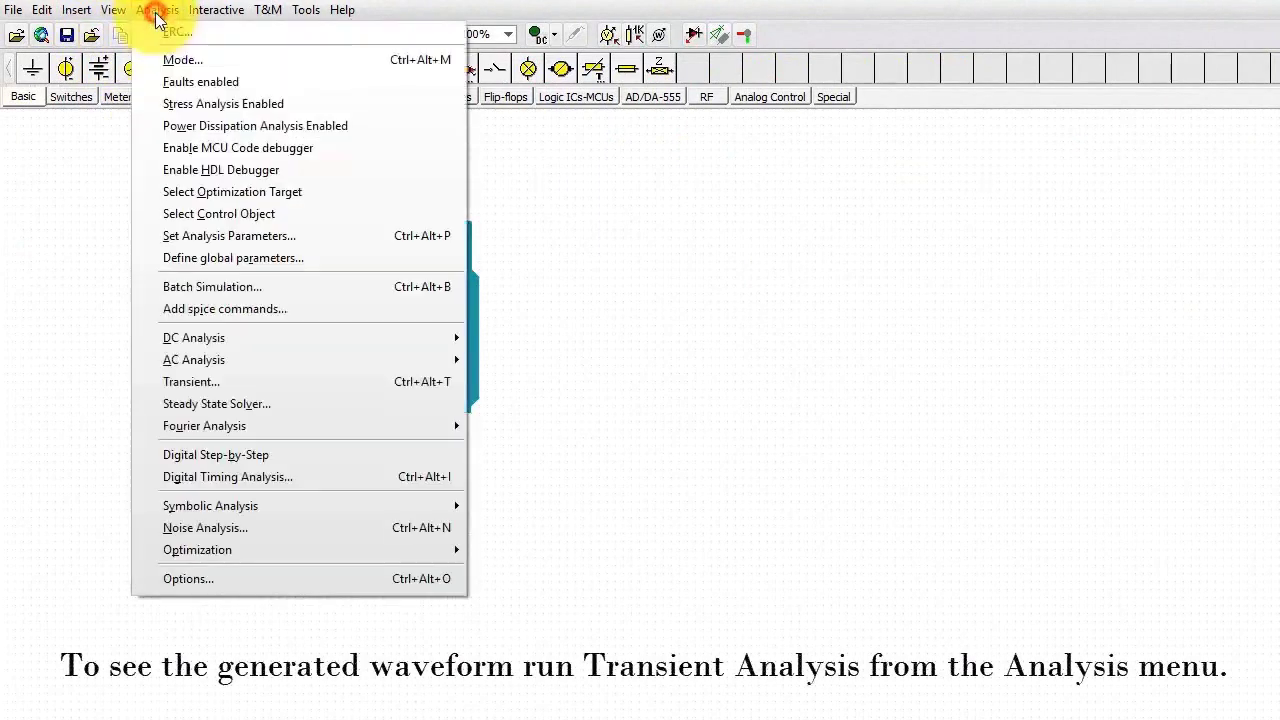
click(262, 389)
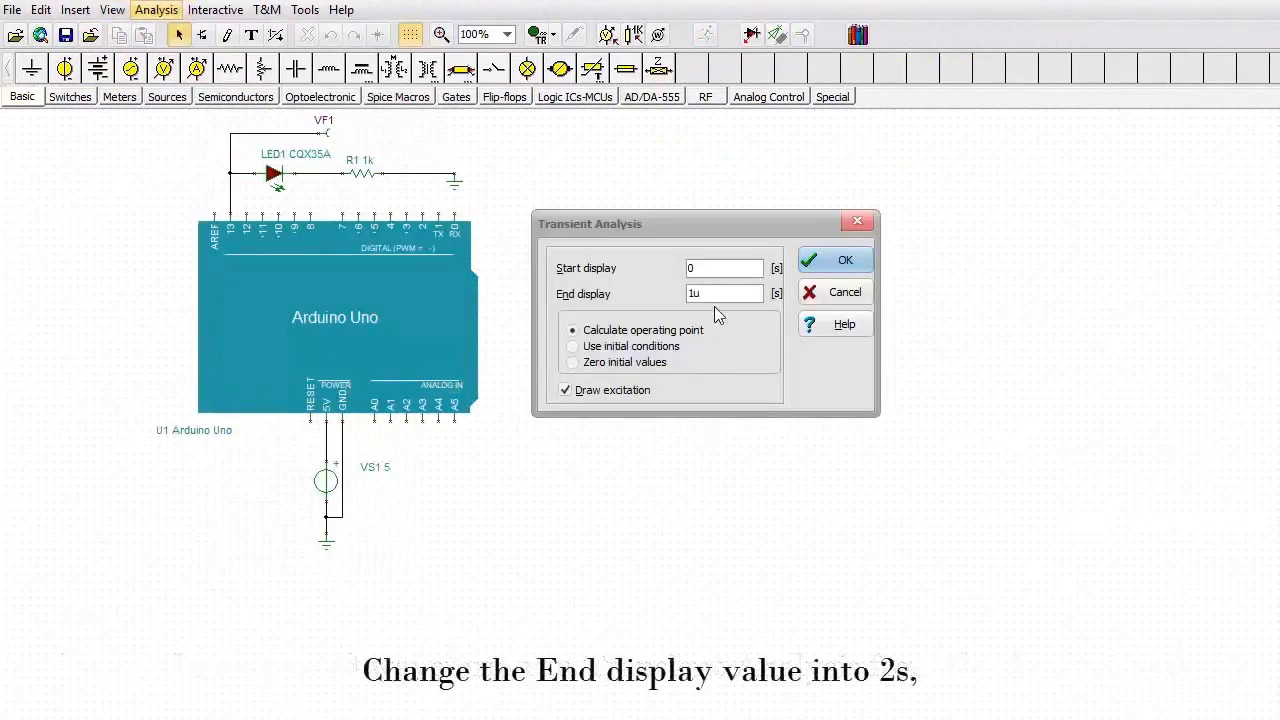
double_click(708, 294)
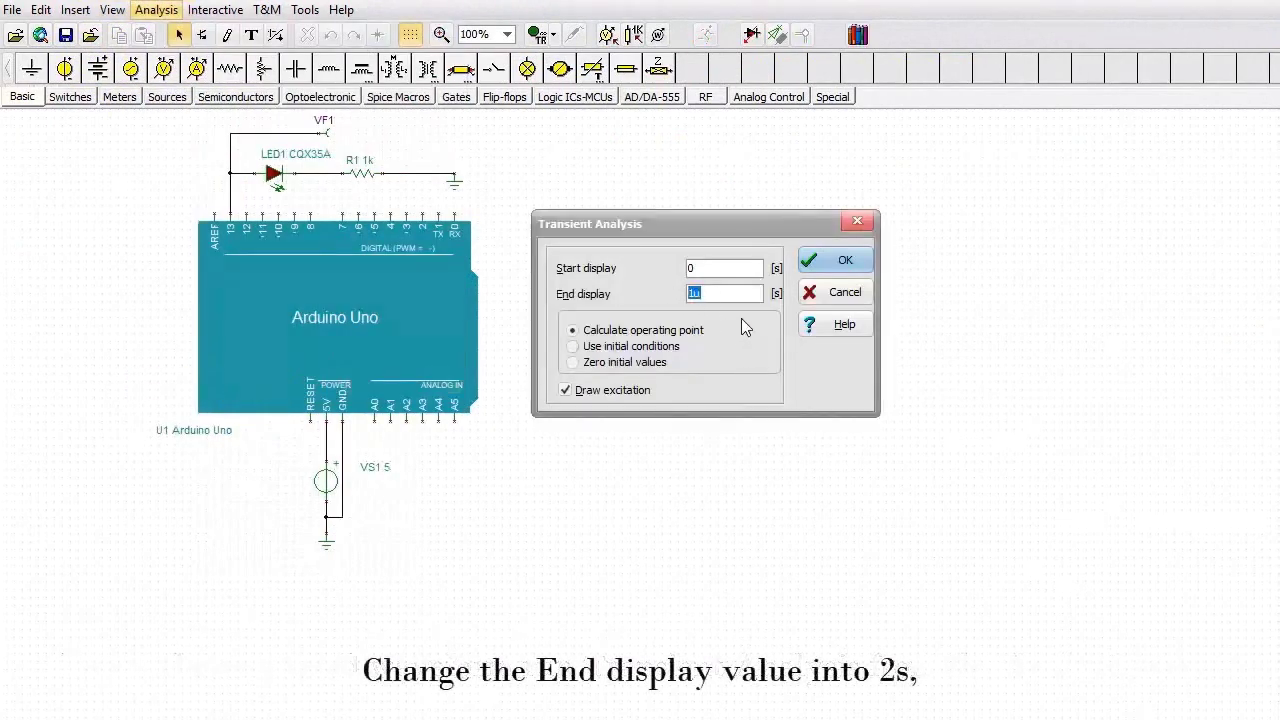
text(2)
click(840, 260)
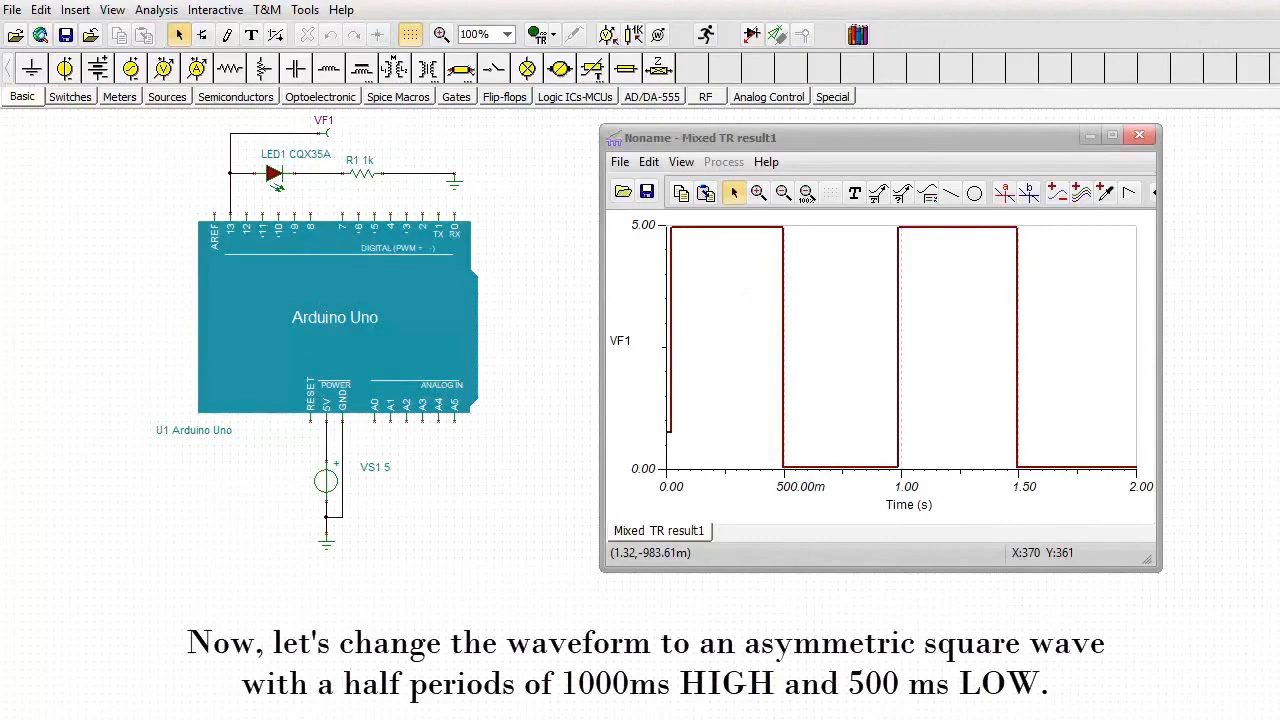
Step: Close the result window and open the ATMEGA328P's blink C code for editing inside the Arduino macro
click(1139, 135)
click(348, 342)
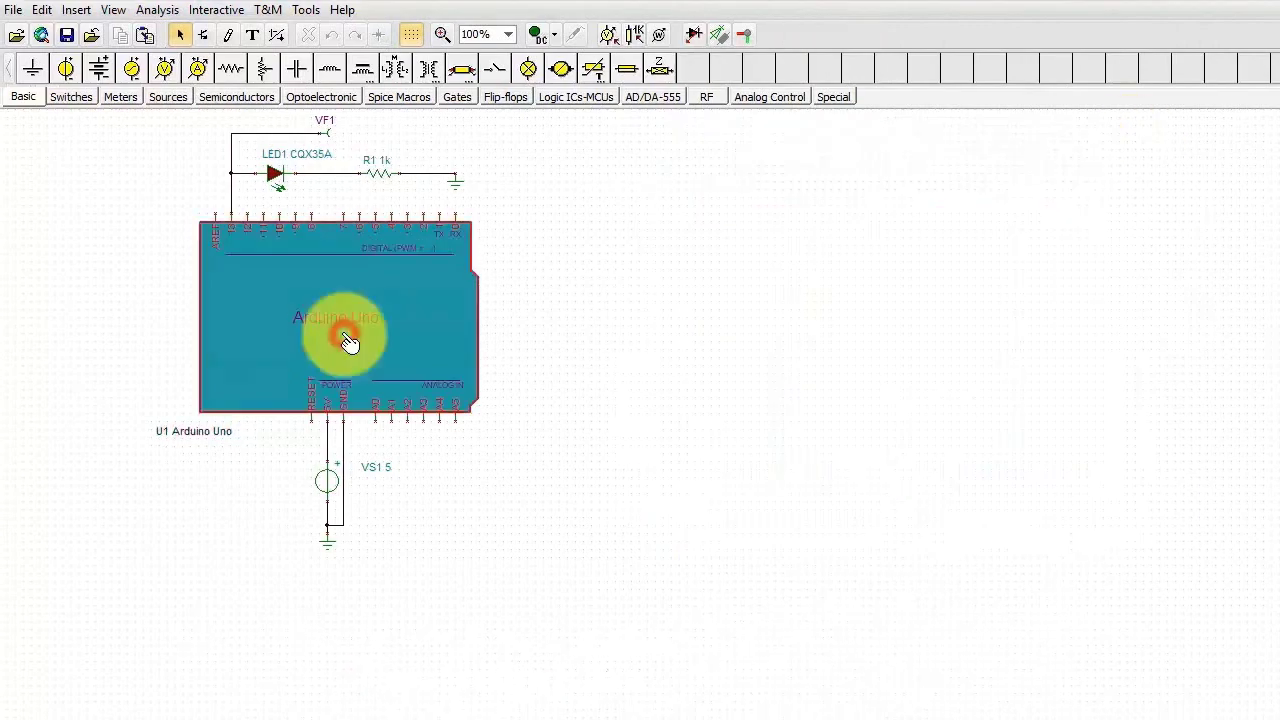
double_click(348, 342)
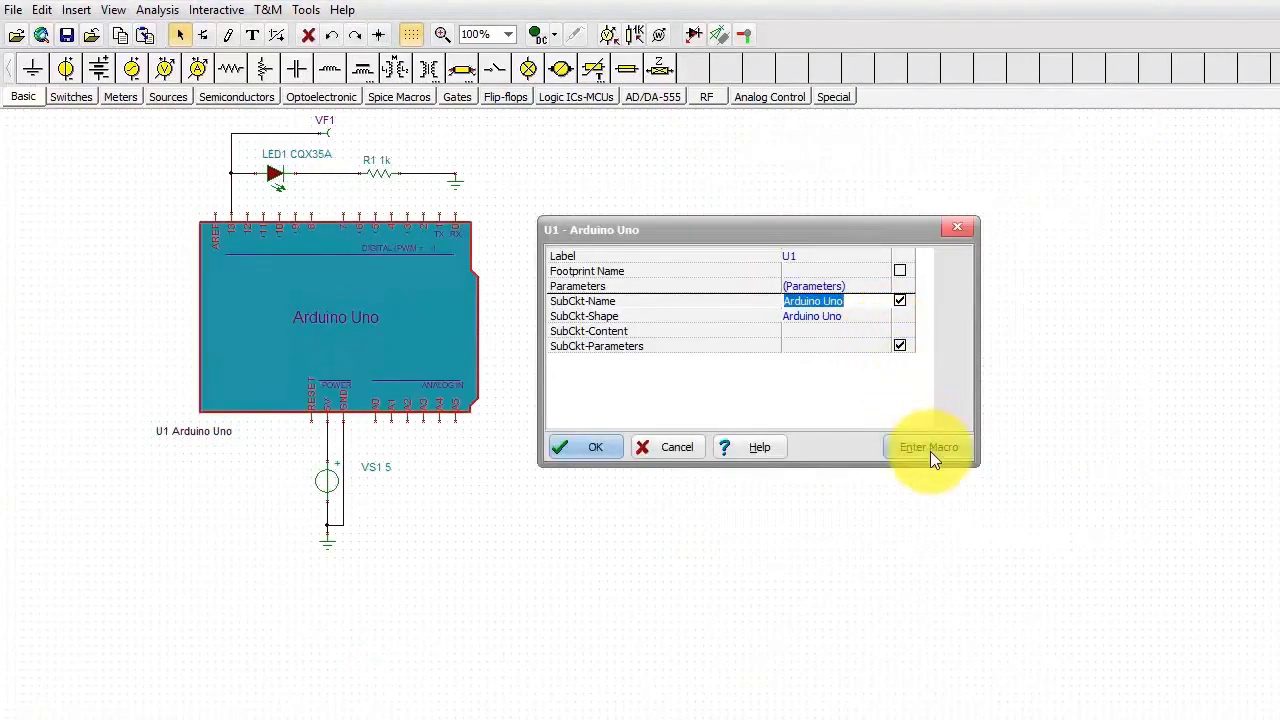
click(930, 448)
double_click(286, 349)
click(819, 362)
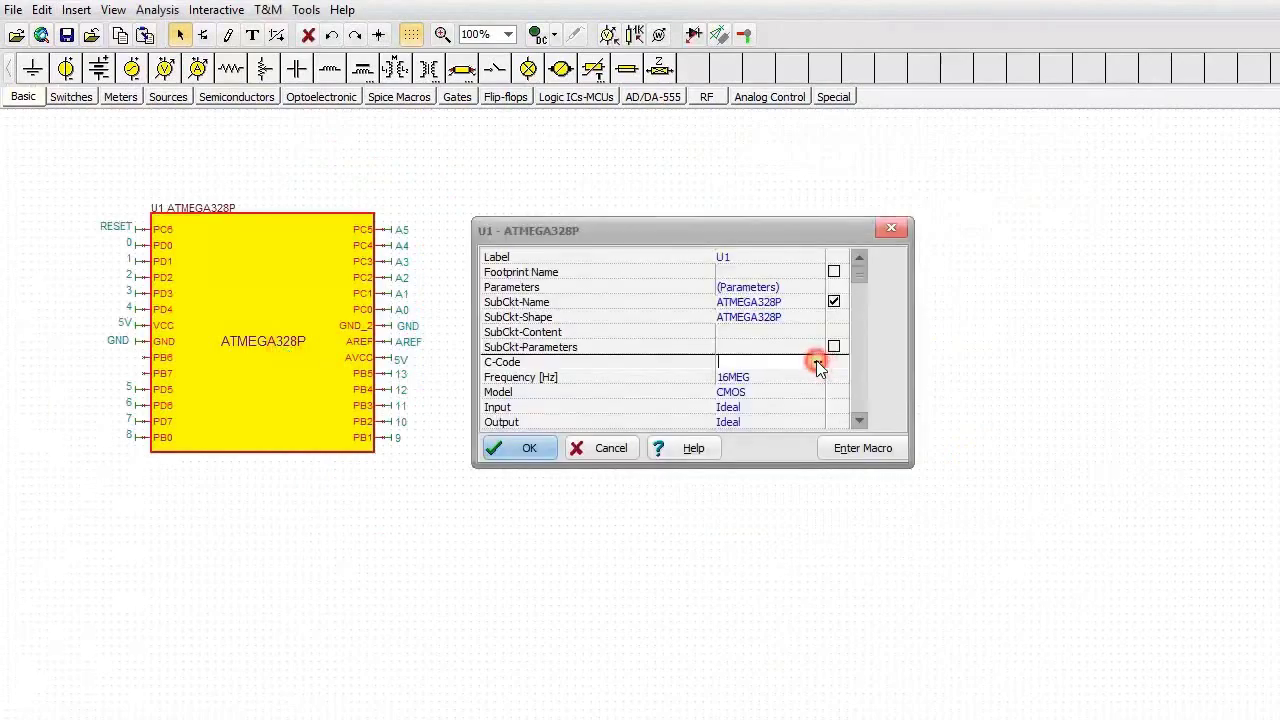
click(817, 365)
click(337, 425)
Step: Change the first delay and its comment from 500 to 1000, then recompile the project
double_click(590, 278)
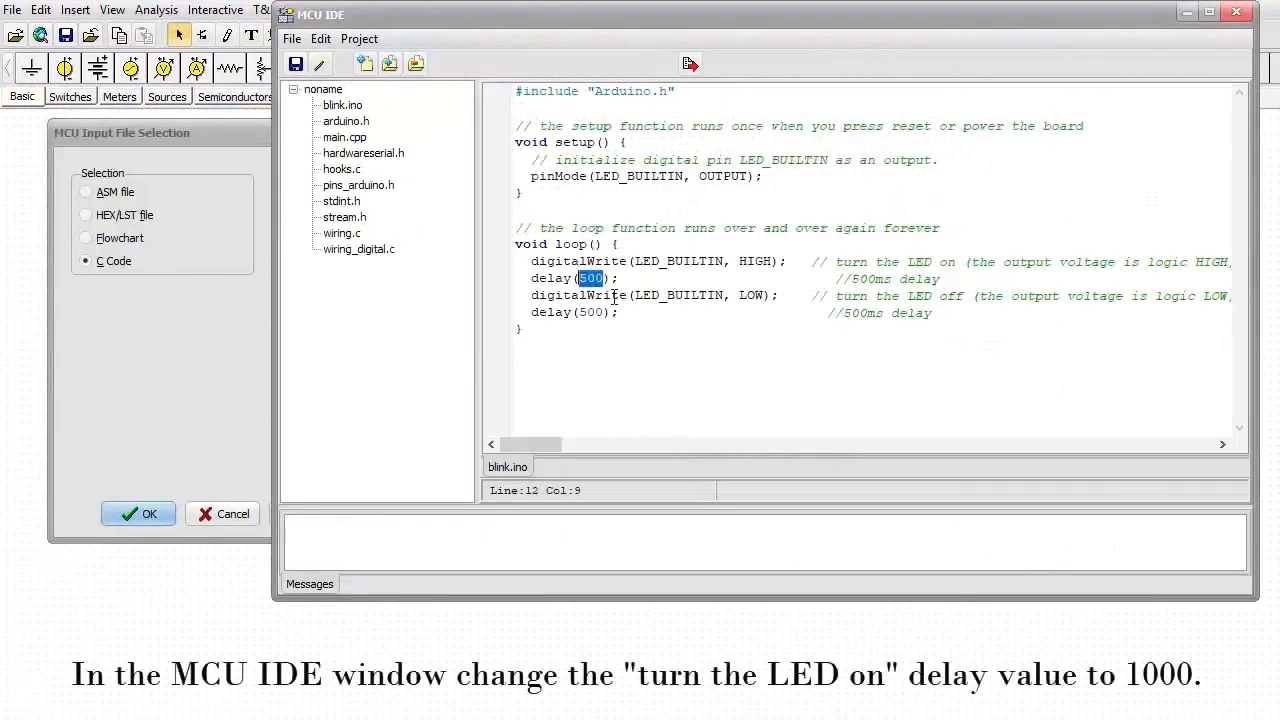
text(1000)
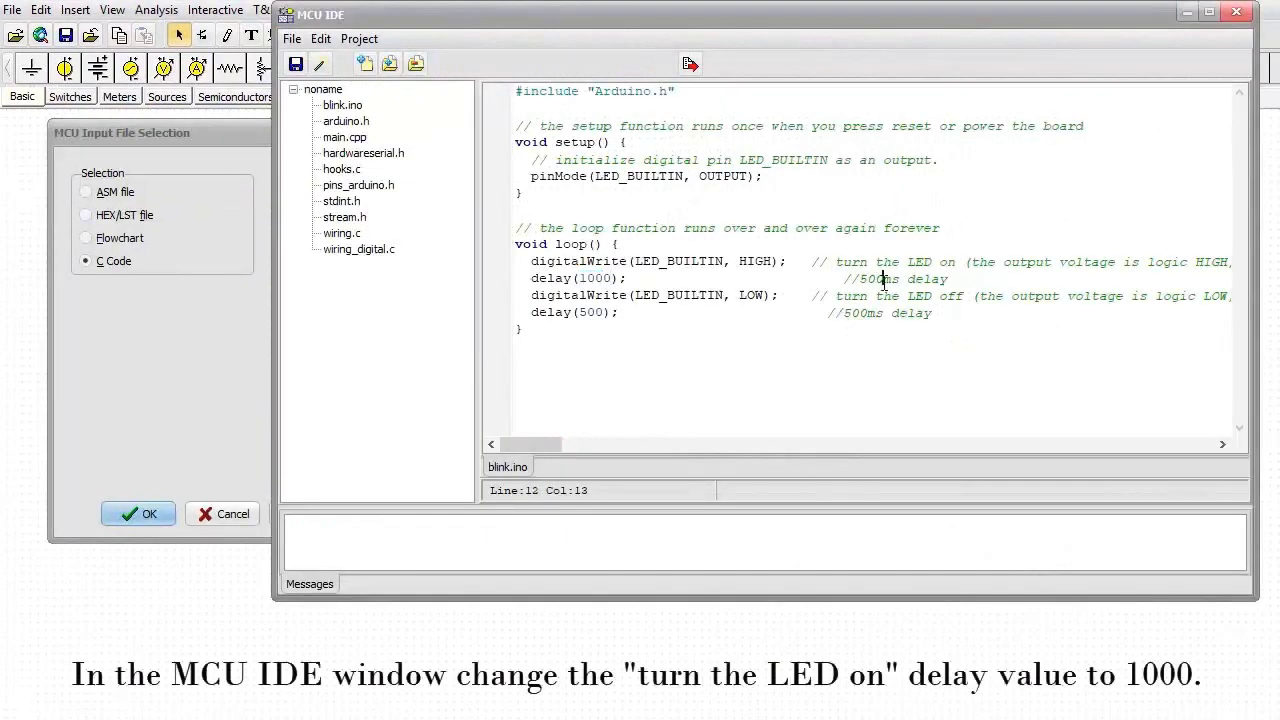
drag(884, 281, 858, 280)
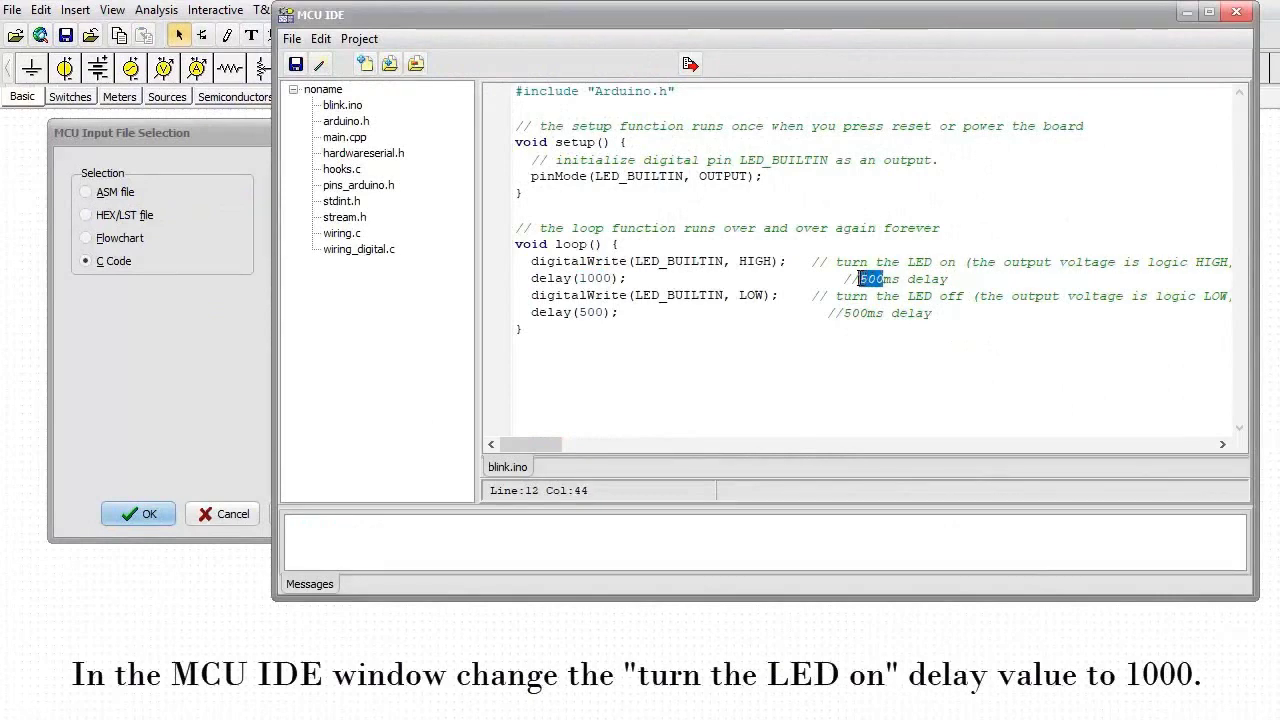
text(1000)
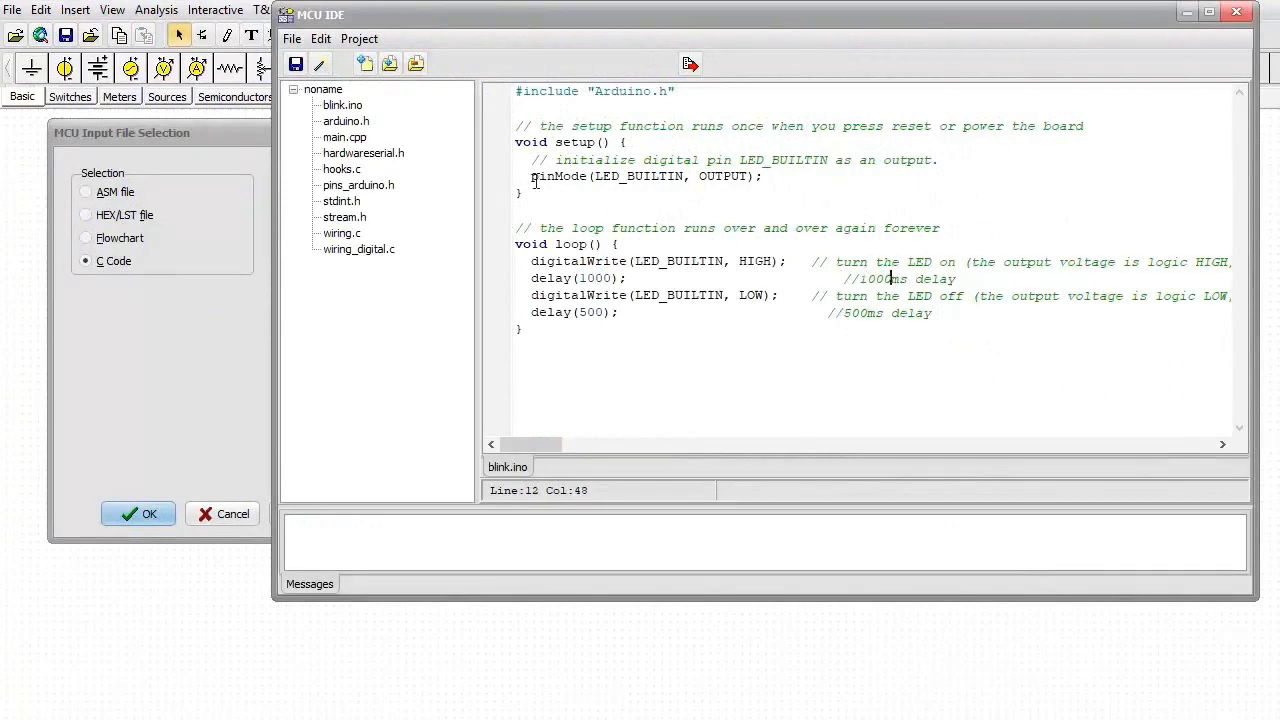
click(322, 62)
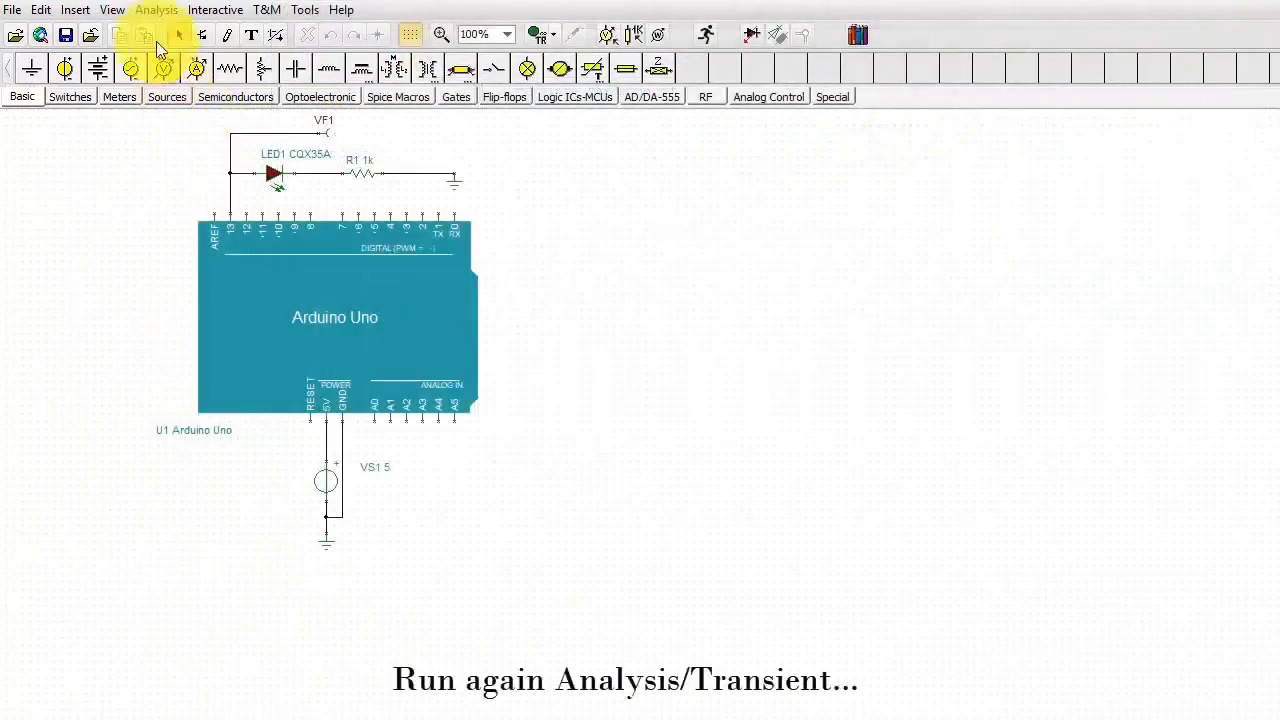
Step: Rerun the transient analysis so Mixed TR result2 plots VF1 with the 1000 ms on-time
click(156, 9)
click(214, 404)
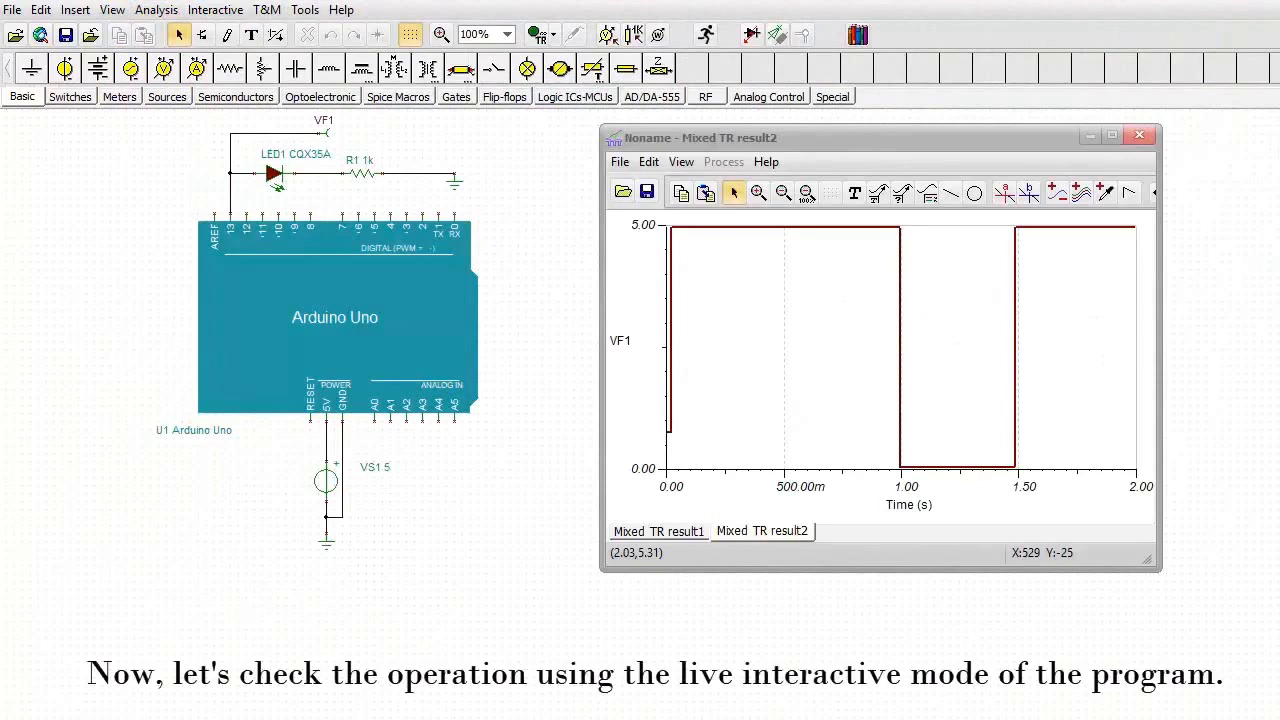
click(215, 9)
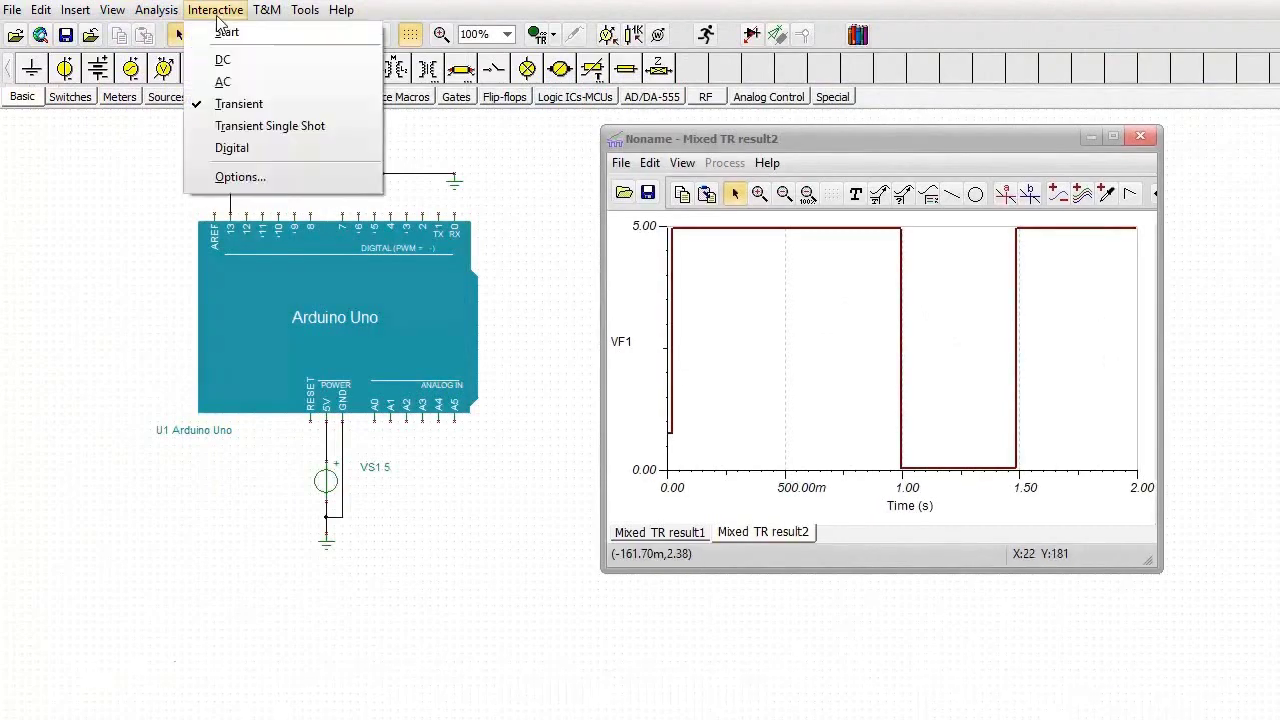
Step: Confirm the Interactive Mode options and start the interactive transient (TR) simulation
click(302, 177)
click(606, 265)
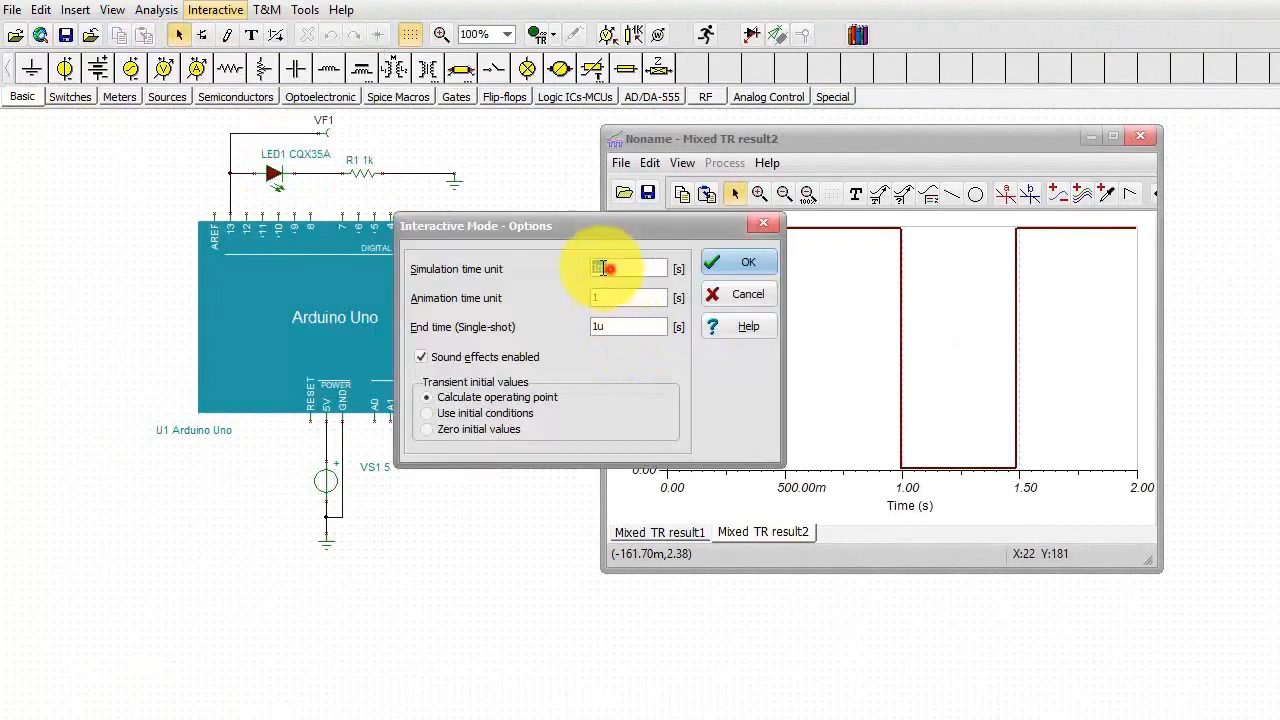
click(732, 266)
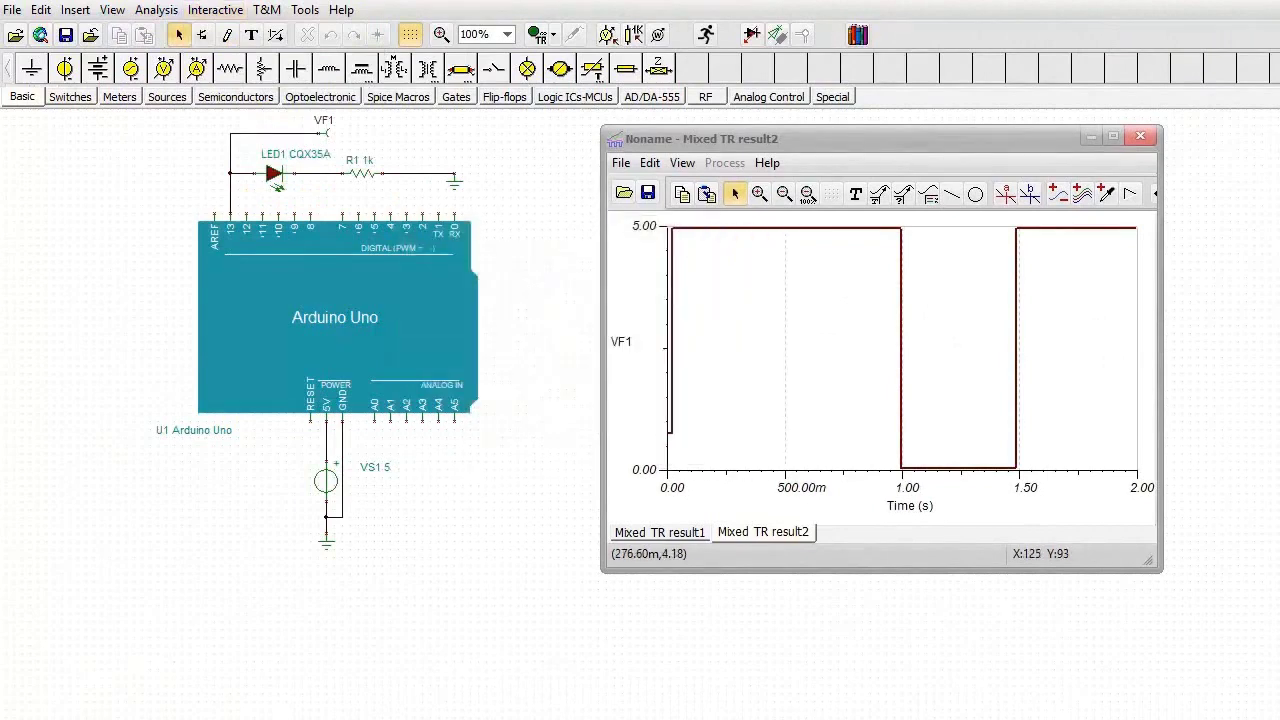
click(537, 34)
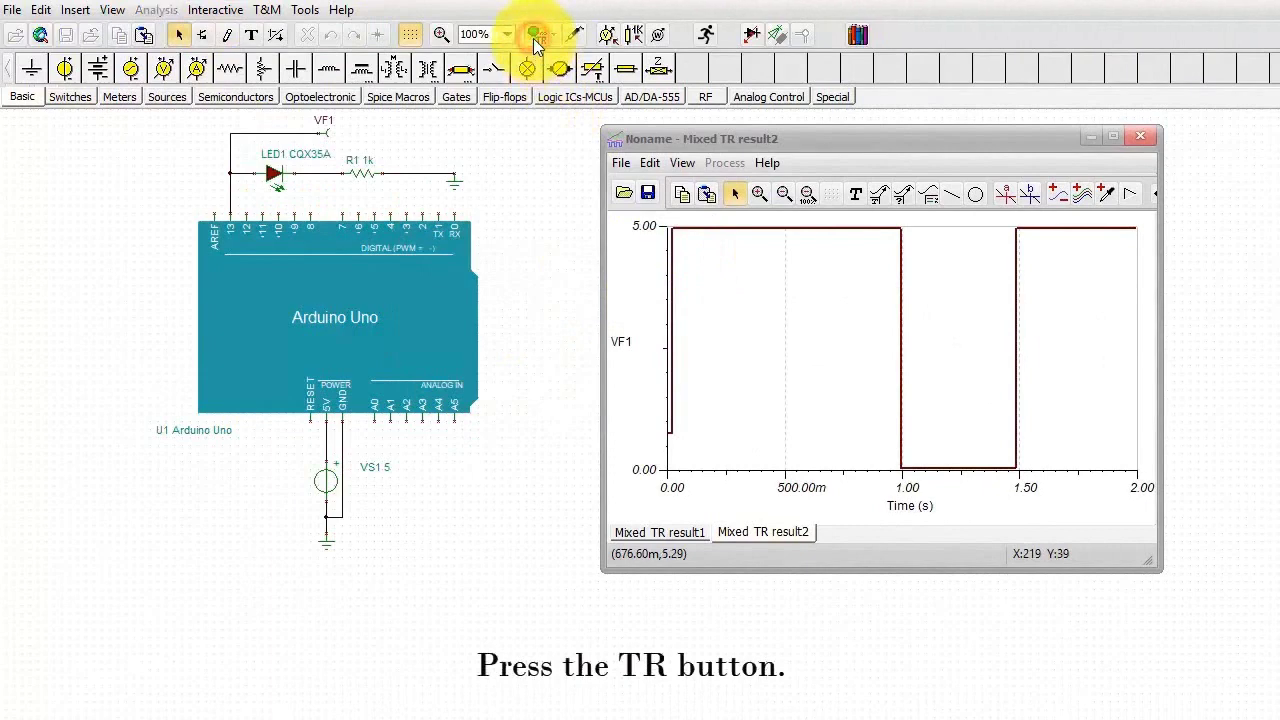